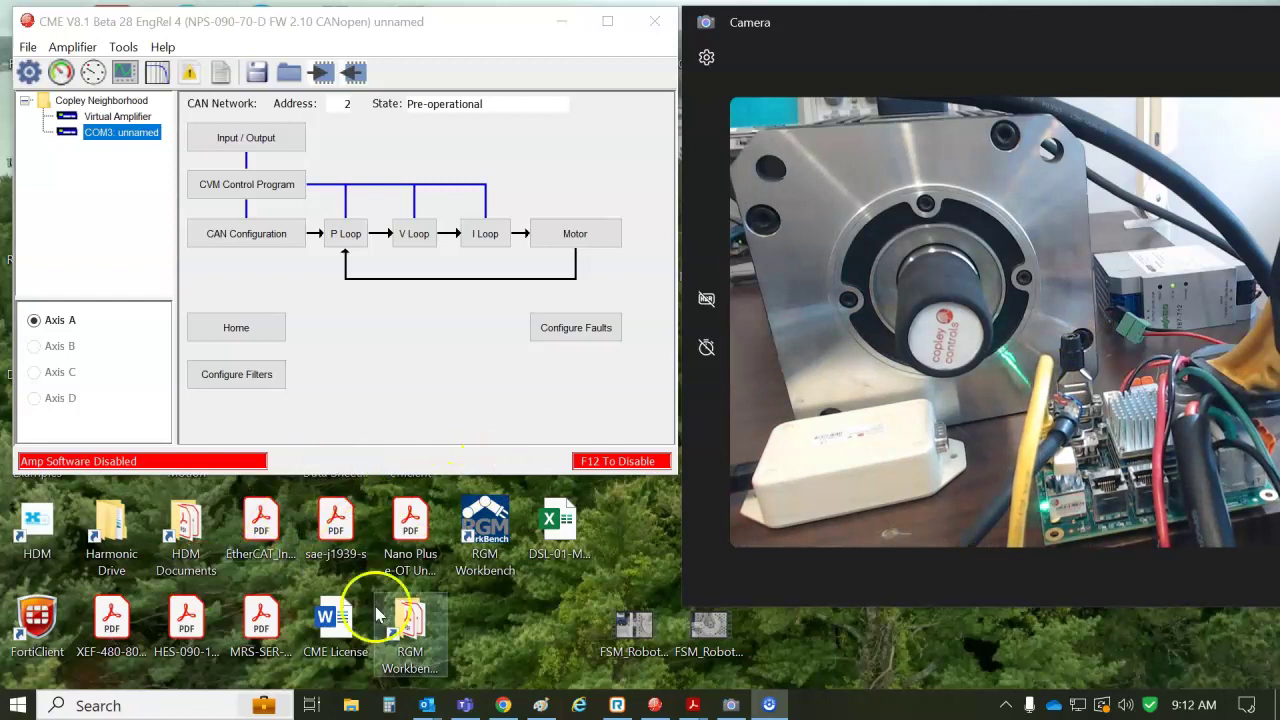
Open the amplifier's Control Panel to examine its status, and reposition its window below the main toolbar.
left_click_drag(244, 28, 246, 31)
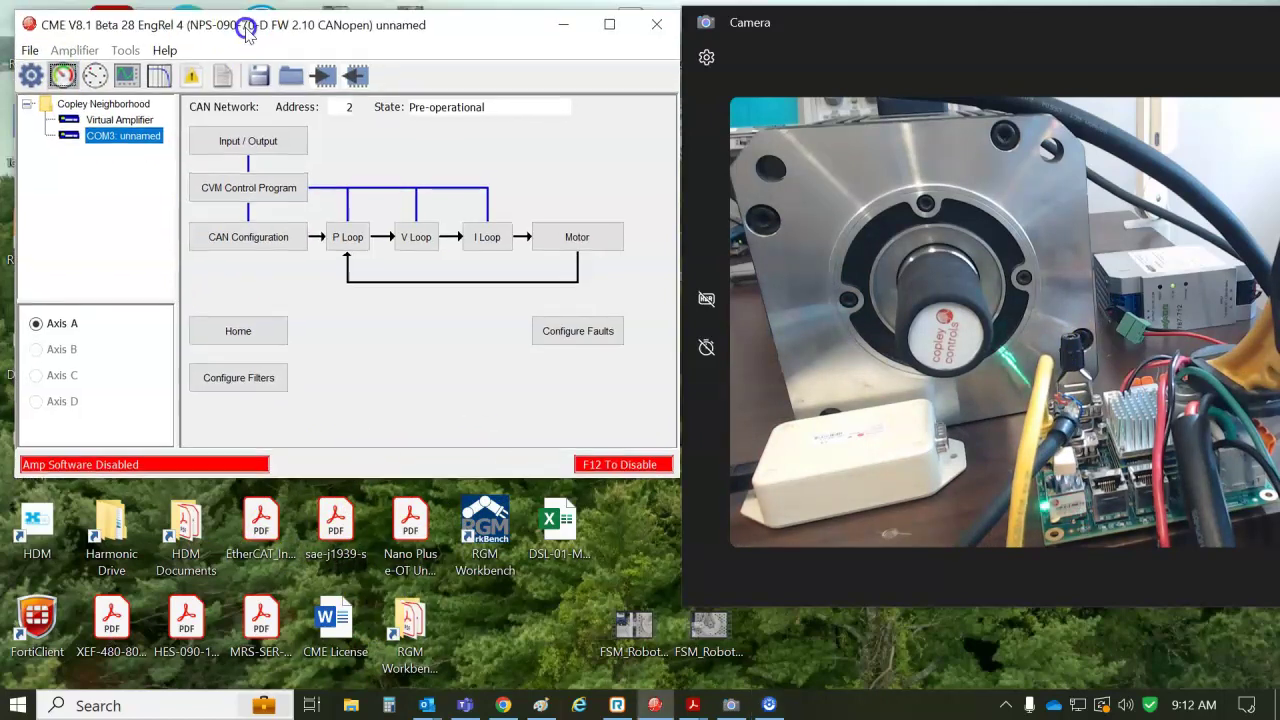
left_click(60, 78)
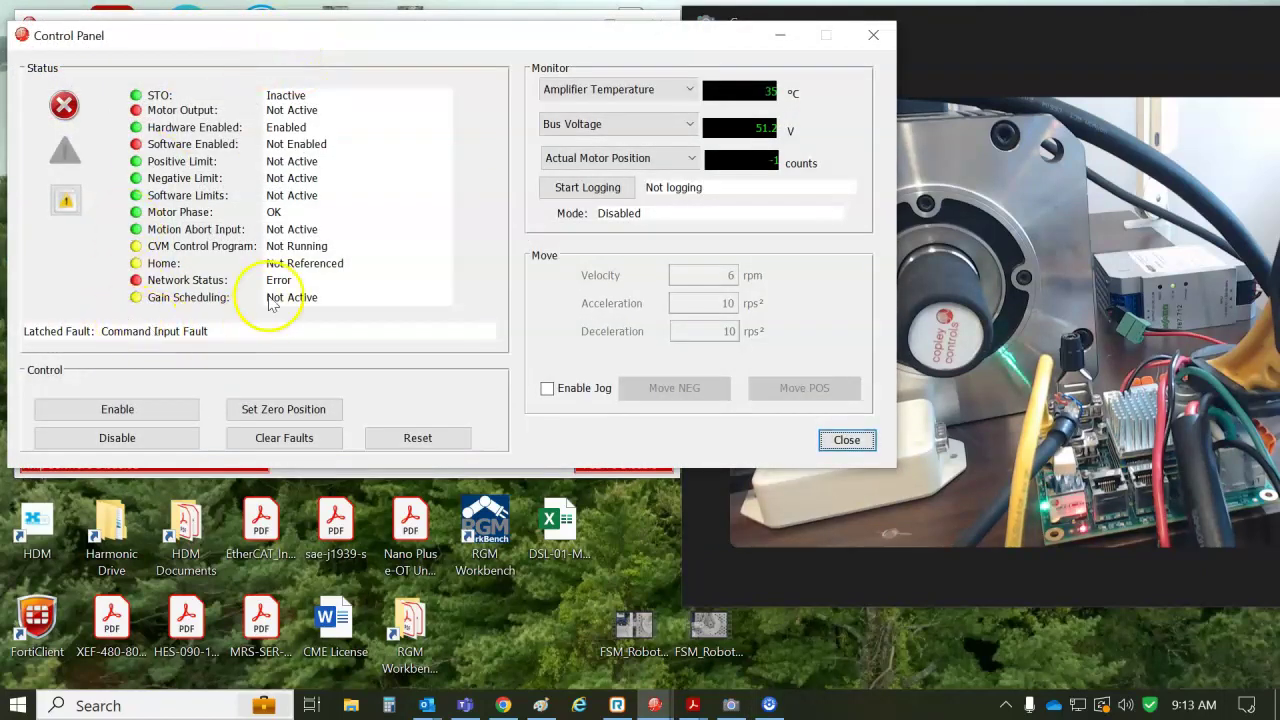
left_click_drag(297, 43, 297, 161)
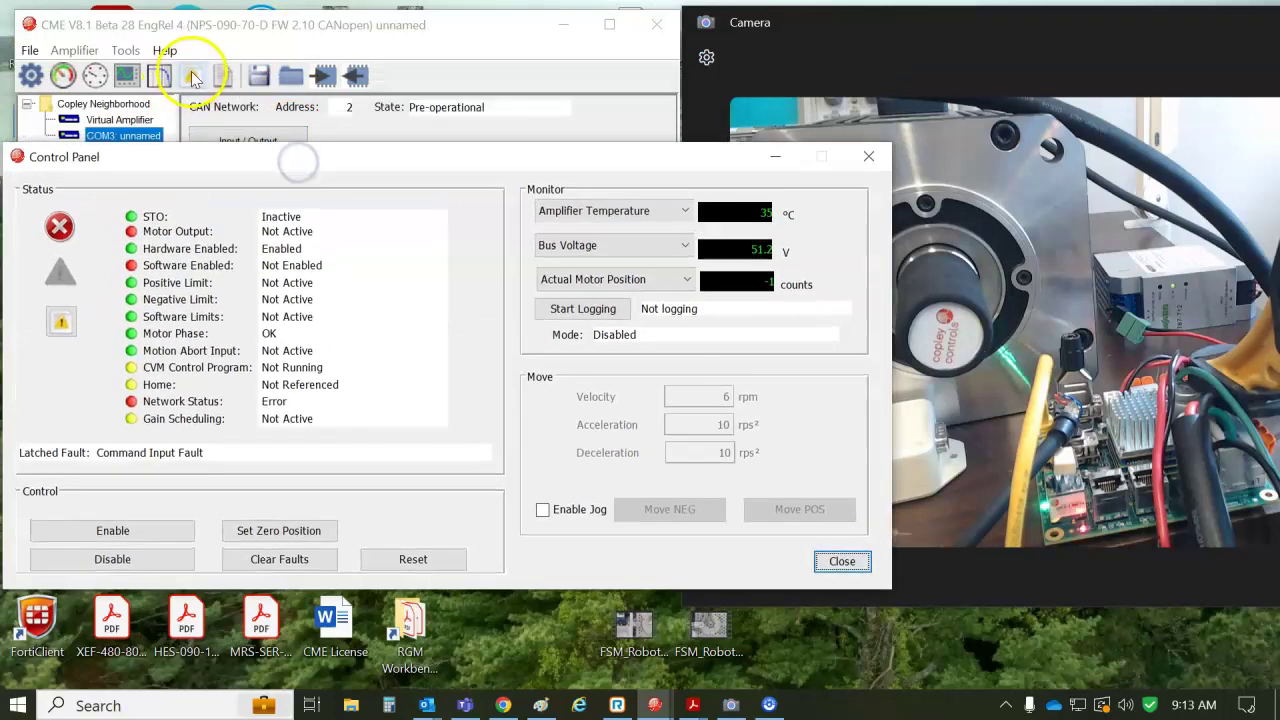
Examine the active faults and the network status in the Error Log, and return to the Control Panel.
left_click(191, 75)
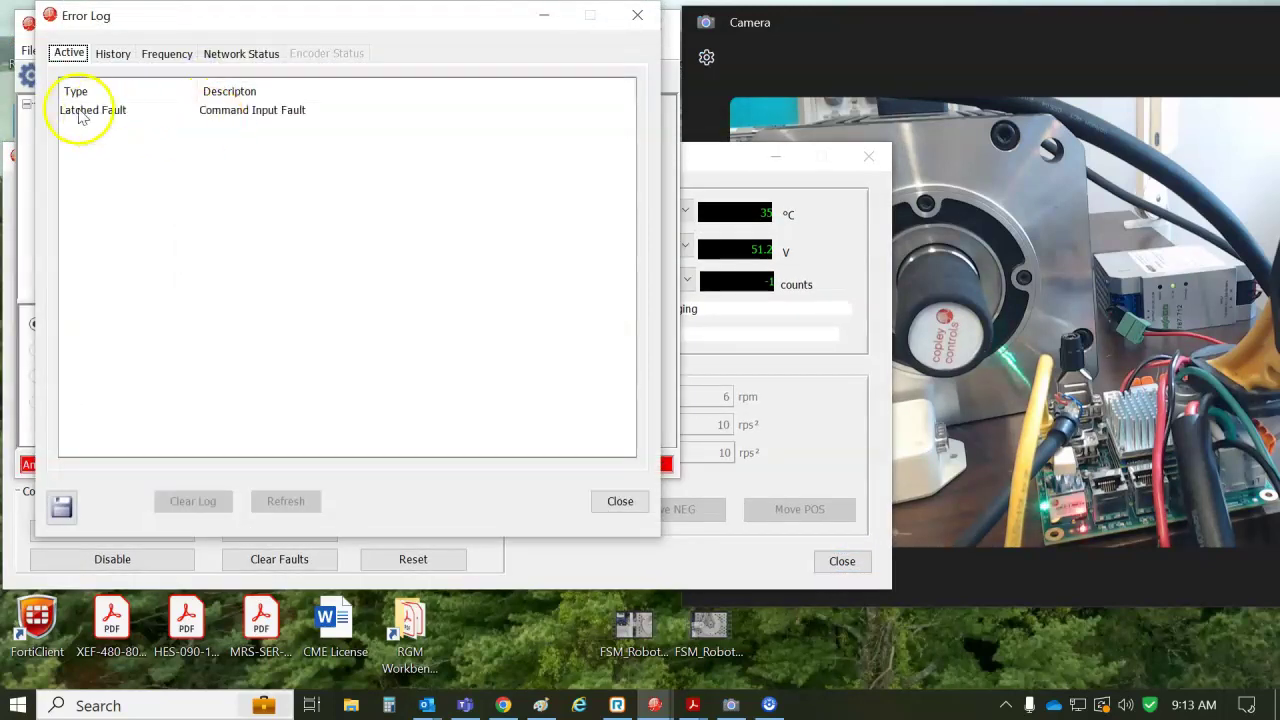
left_click(224, 54)
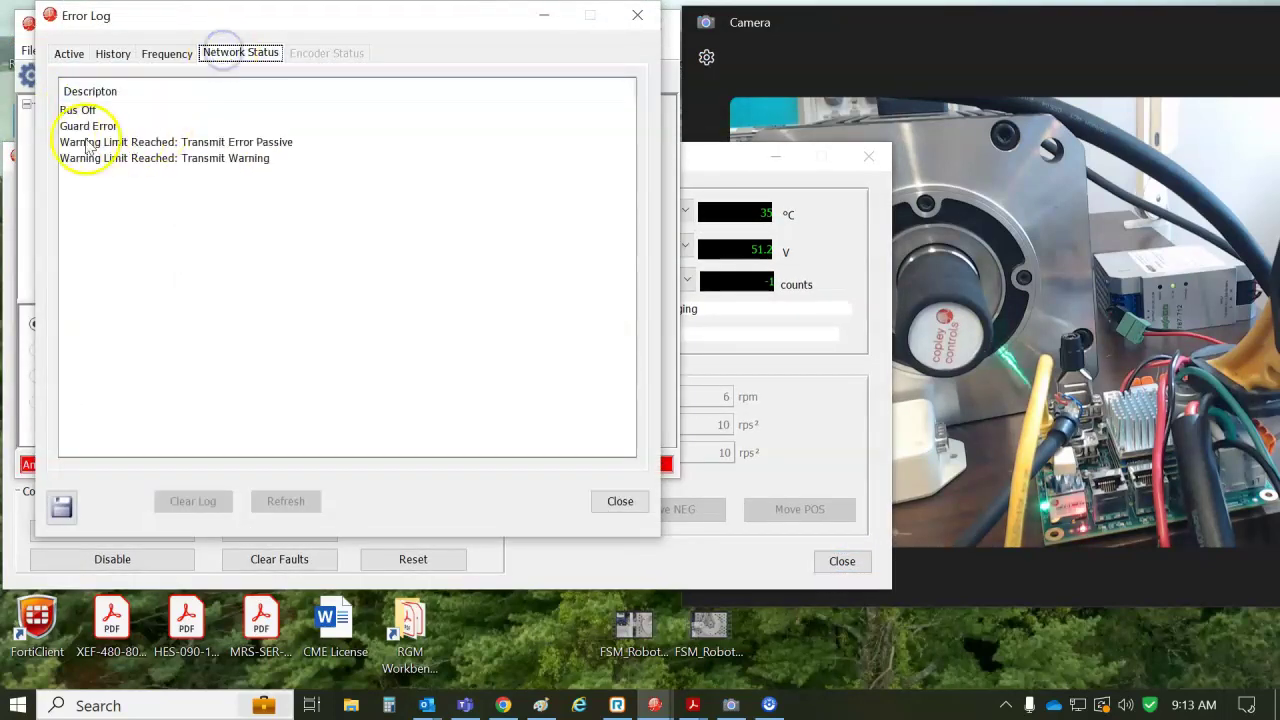
left_click(636, 14)
left_click(712, 161)
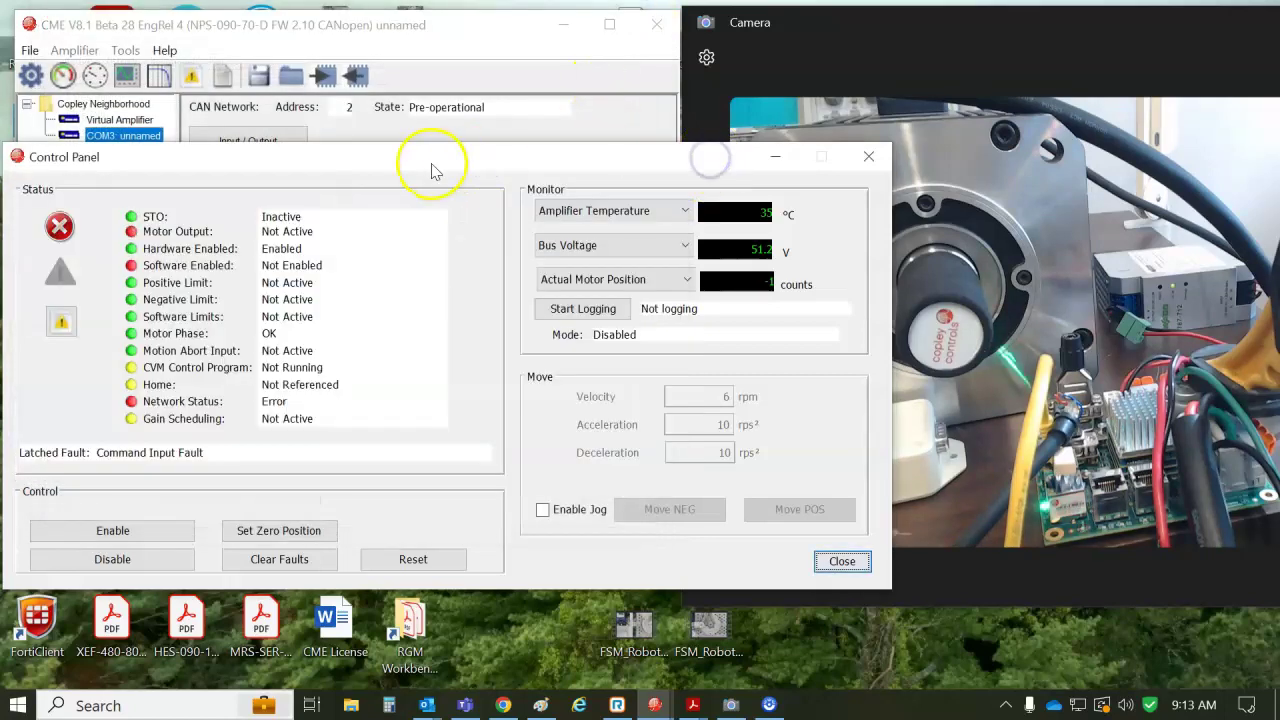
Try to clear the latched fault and check the CAN network address and state in the main window.
left_click(272, 558)
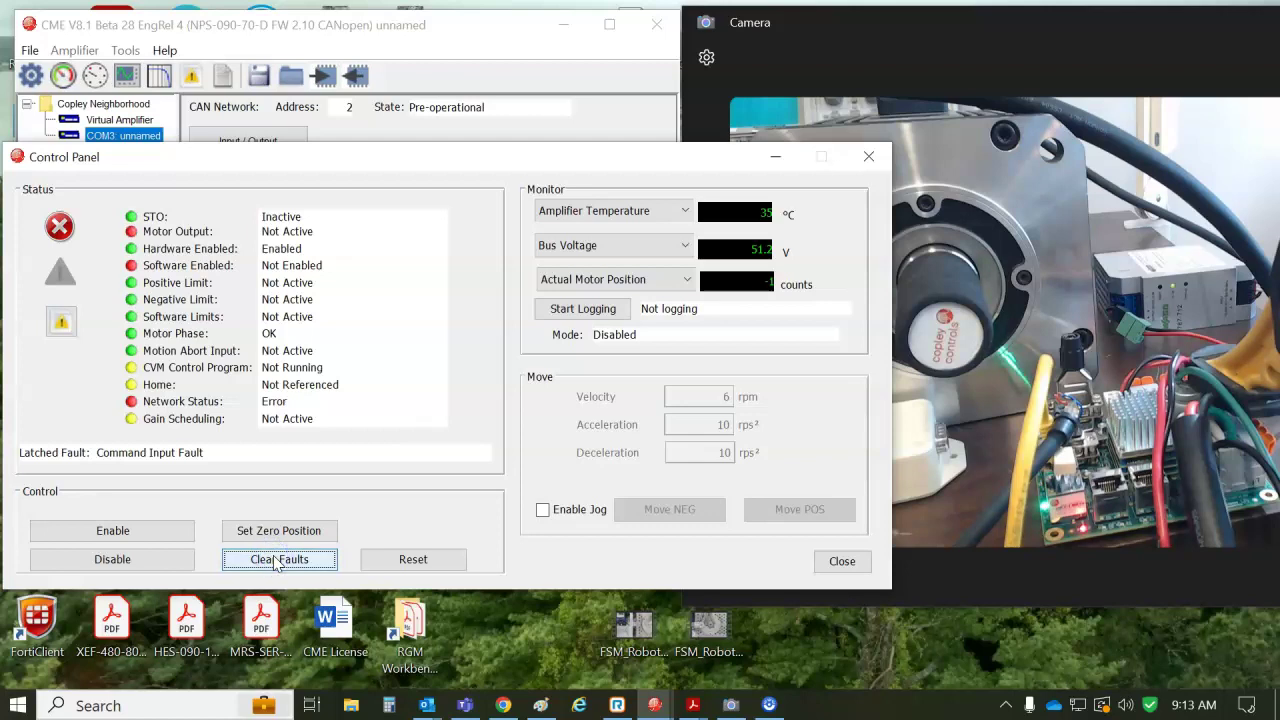
left_click(456, 128)
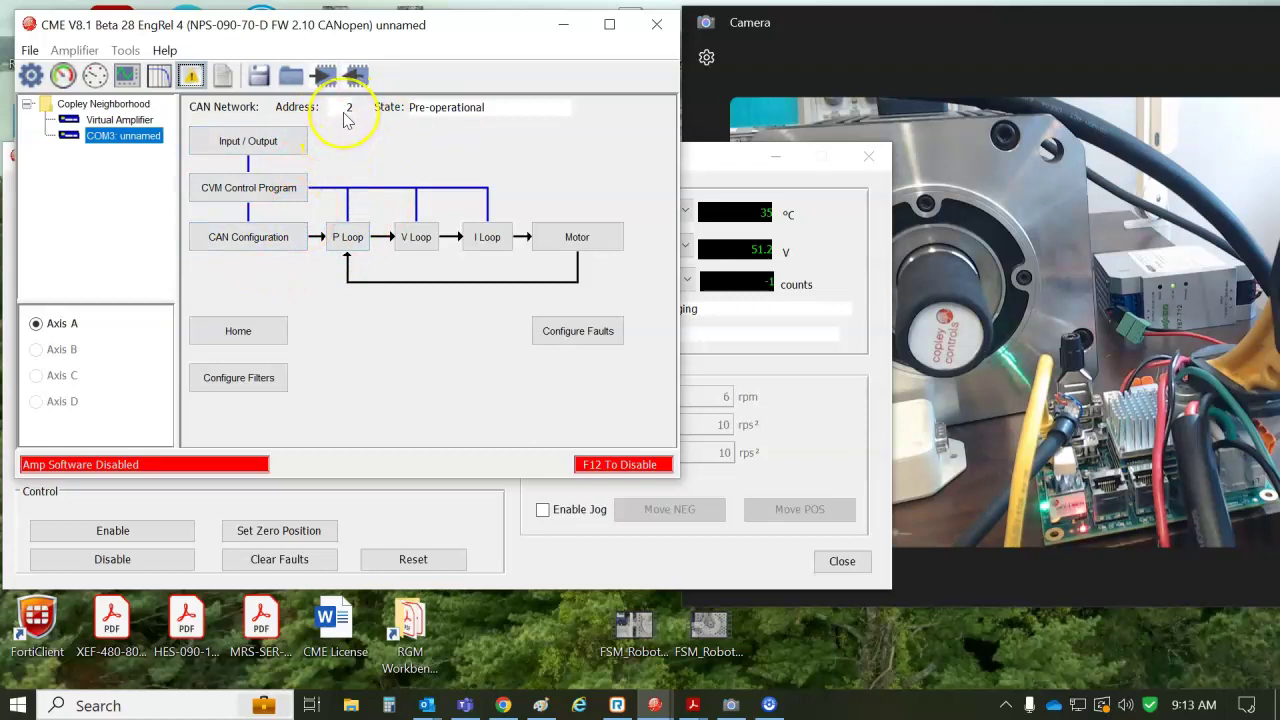
mouse_move(344, 119)
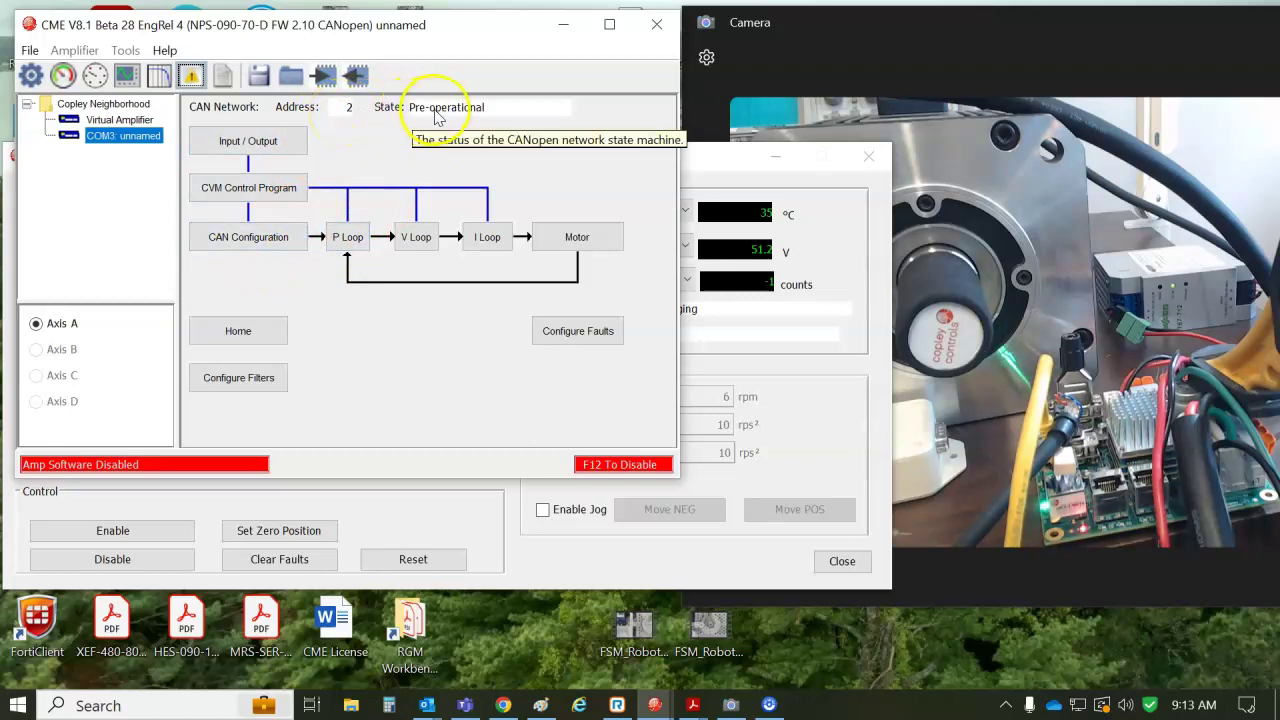
Review the amplifier setup through to the operating mode and command source, cancel it, and recheck the latched fault.
left_click(31, 77)
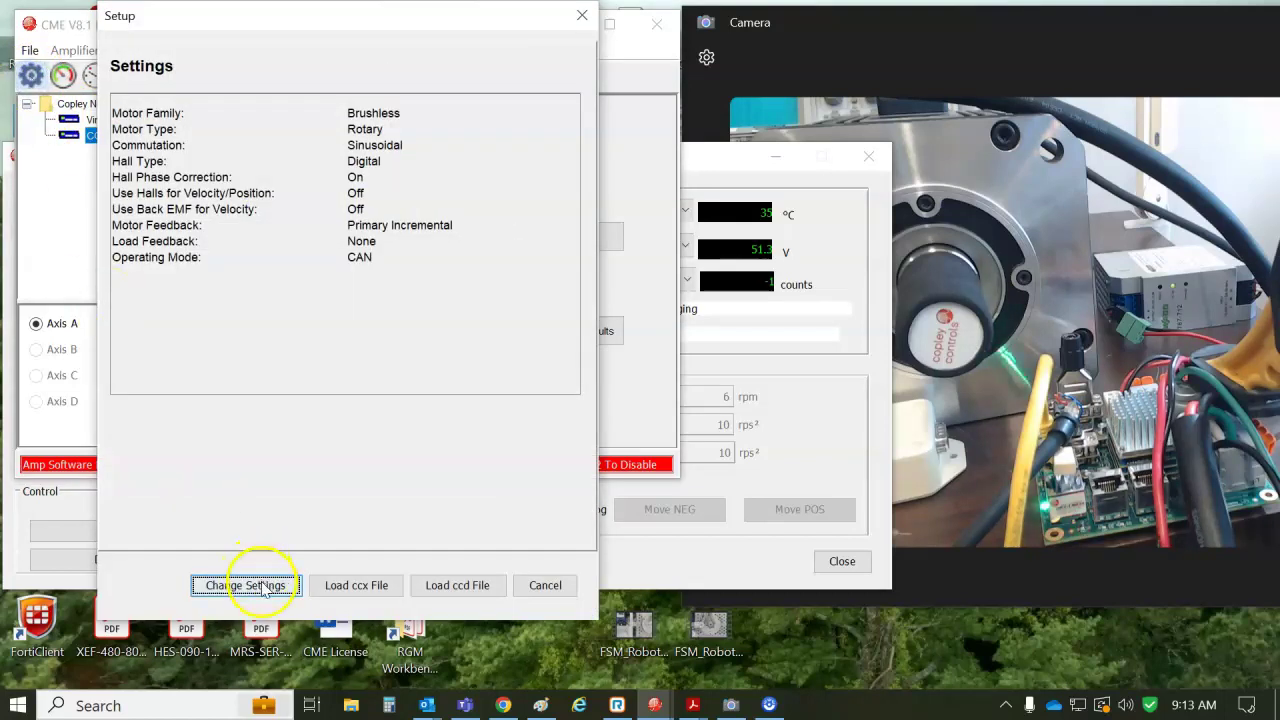
left_click(262, 586)
left_click(498, 590)
left_click(498, 590)
left_click(500, 592)
left_click(500, 592)
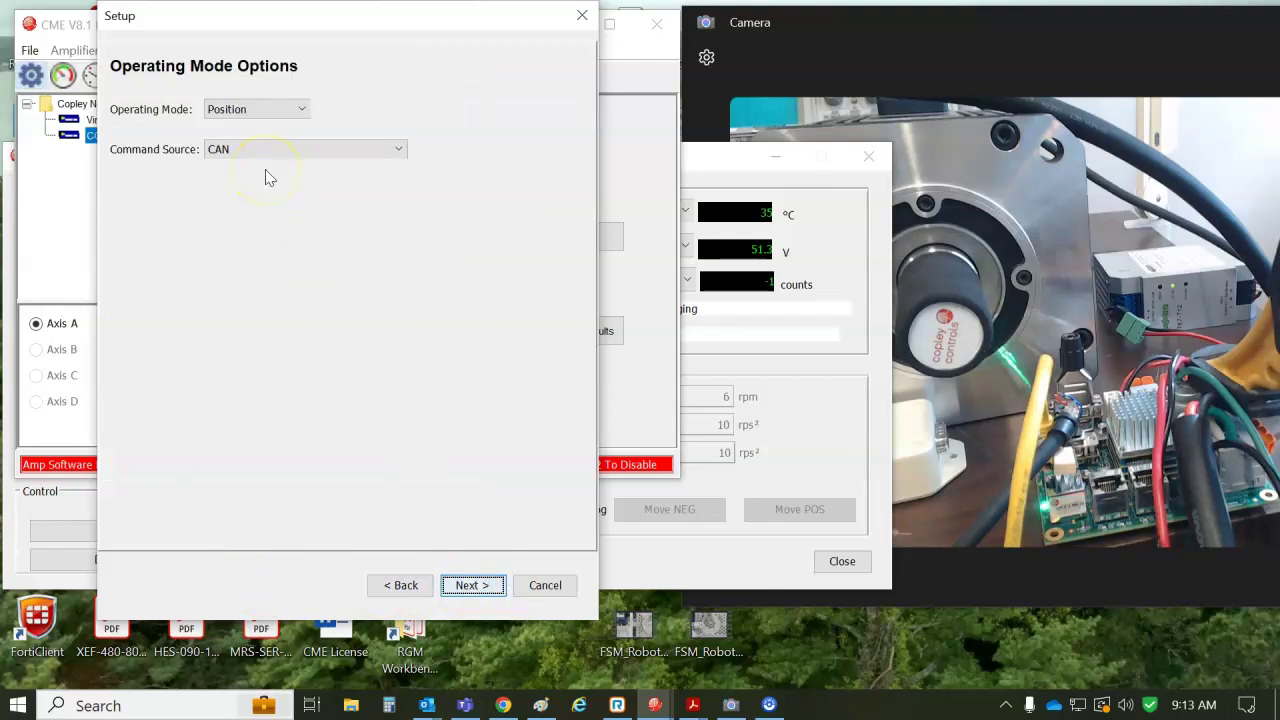
left_click(537, 590)
left_click(697, 402)
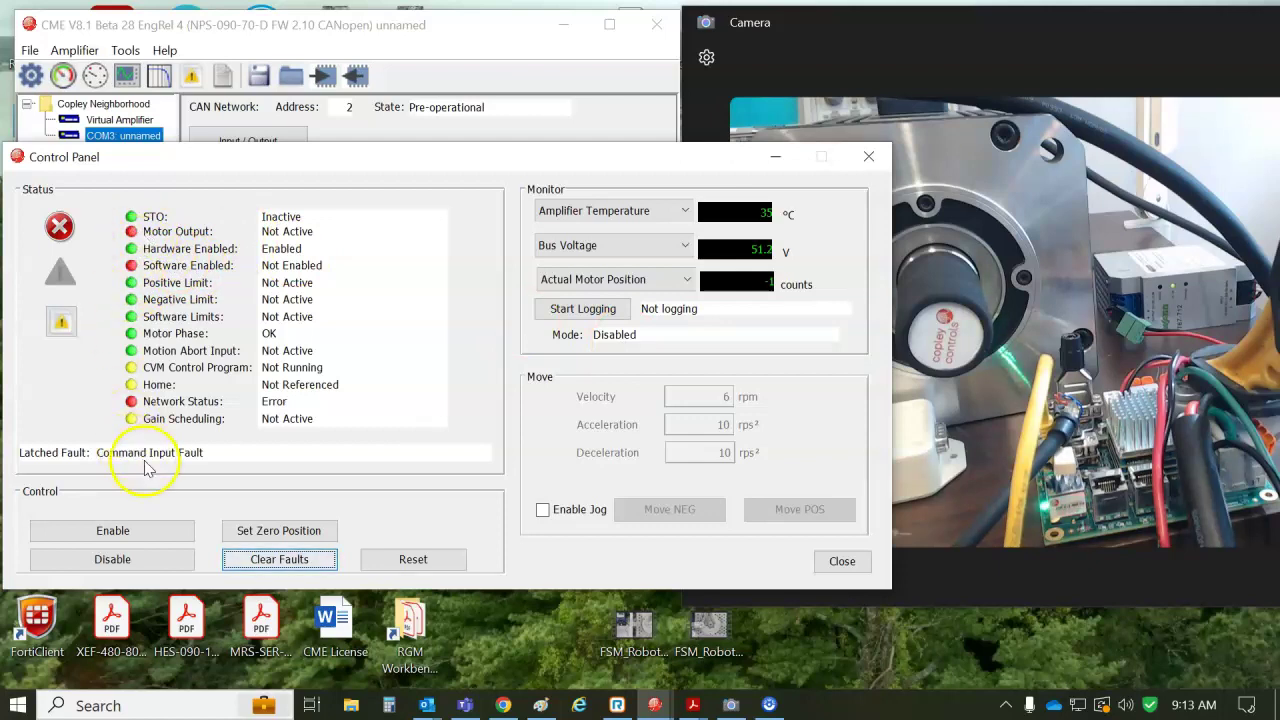
Open the CAN Configuration and examine the address settings, heartbeat time, node guard time and life time factor.
left_click(420, 8)
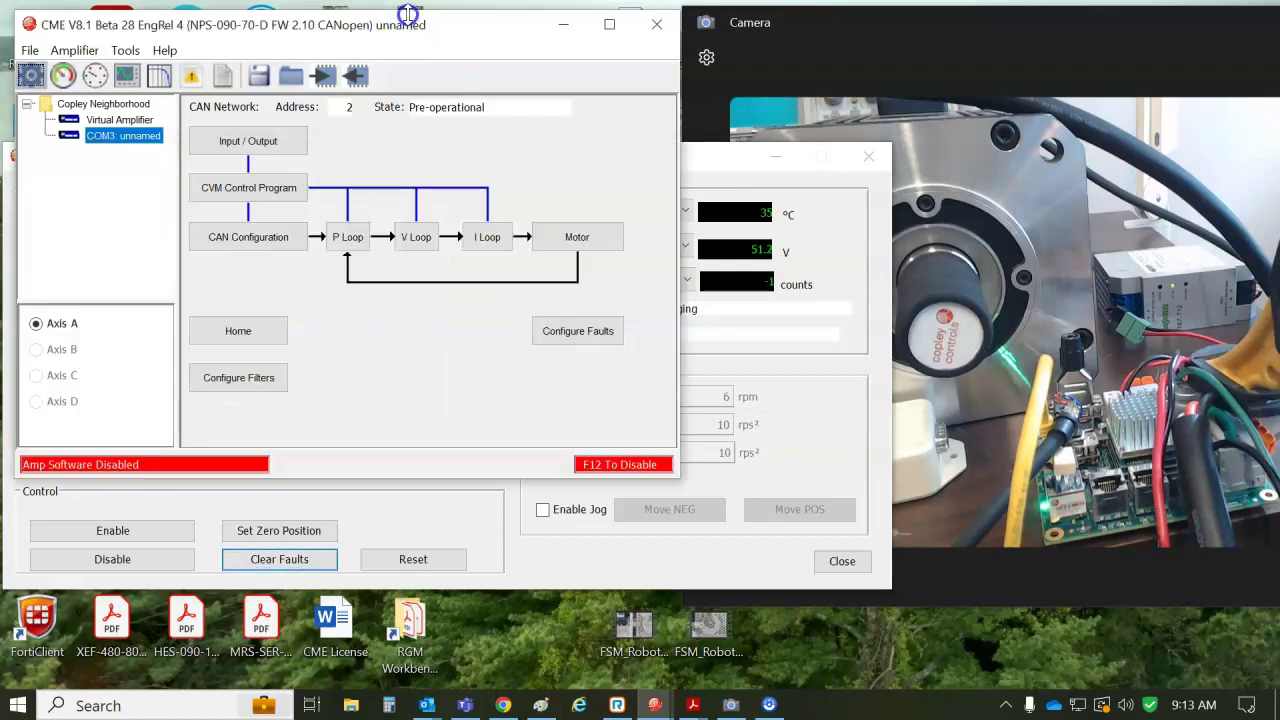
left_click(258, 242)
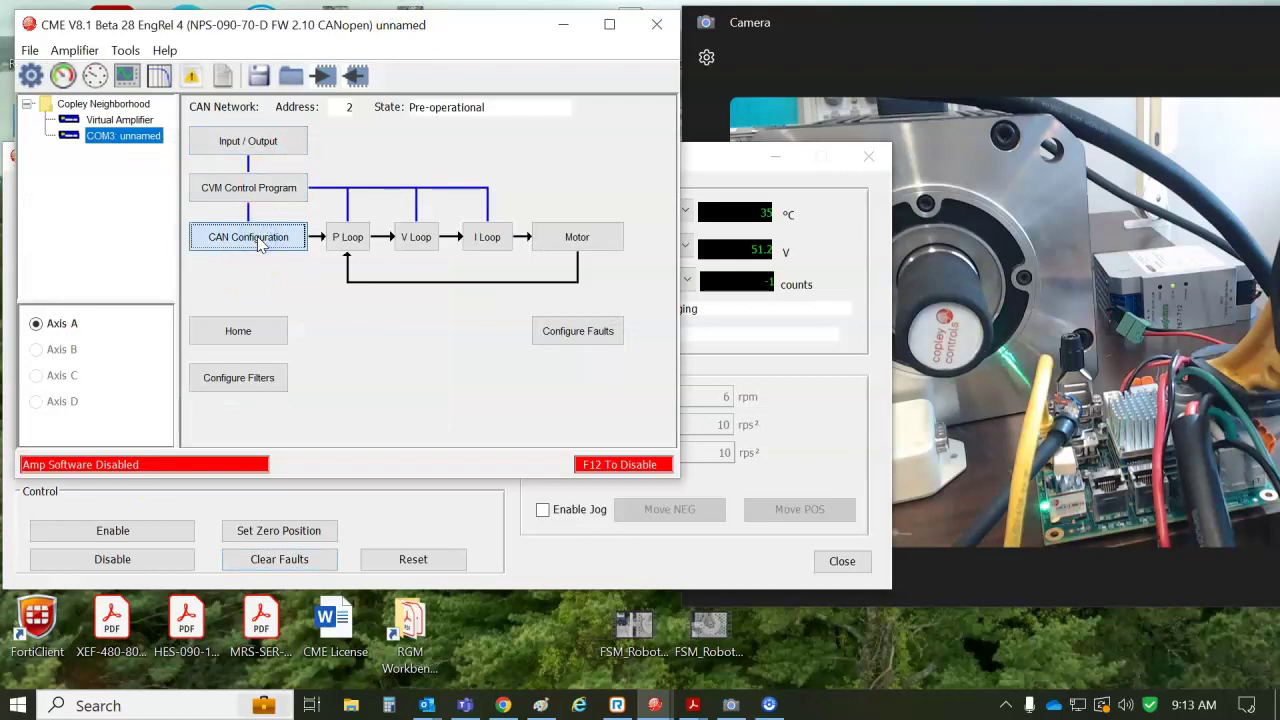
left_click_drag(284, 17, 292, 63)
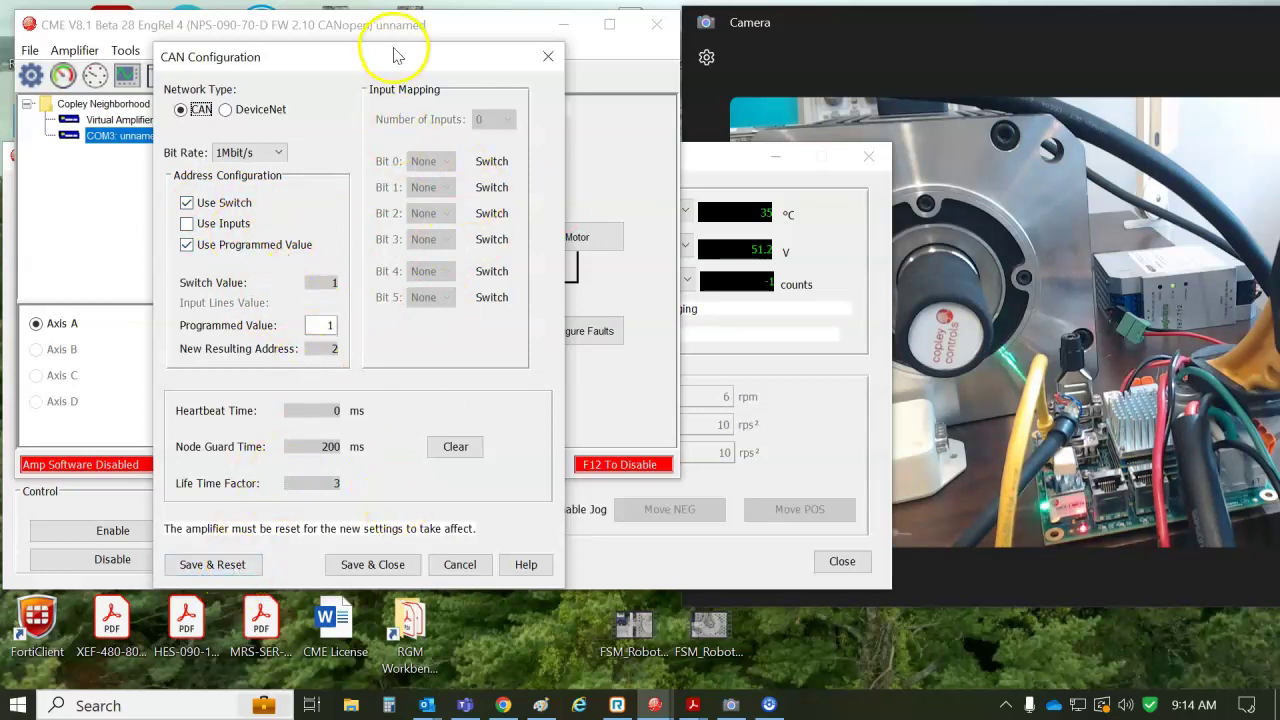
left_click_drag(394, 56, 399, 192)
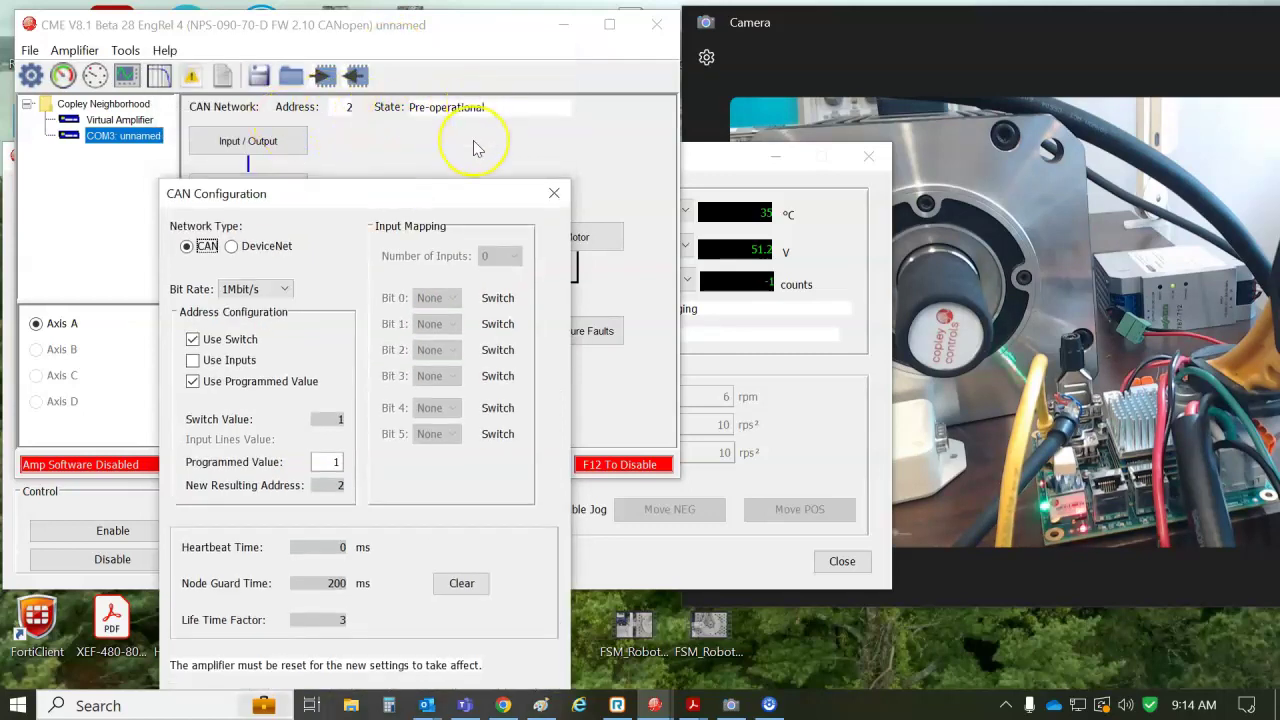
left_click_drag(385, 203, 405, 163)
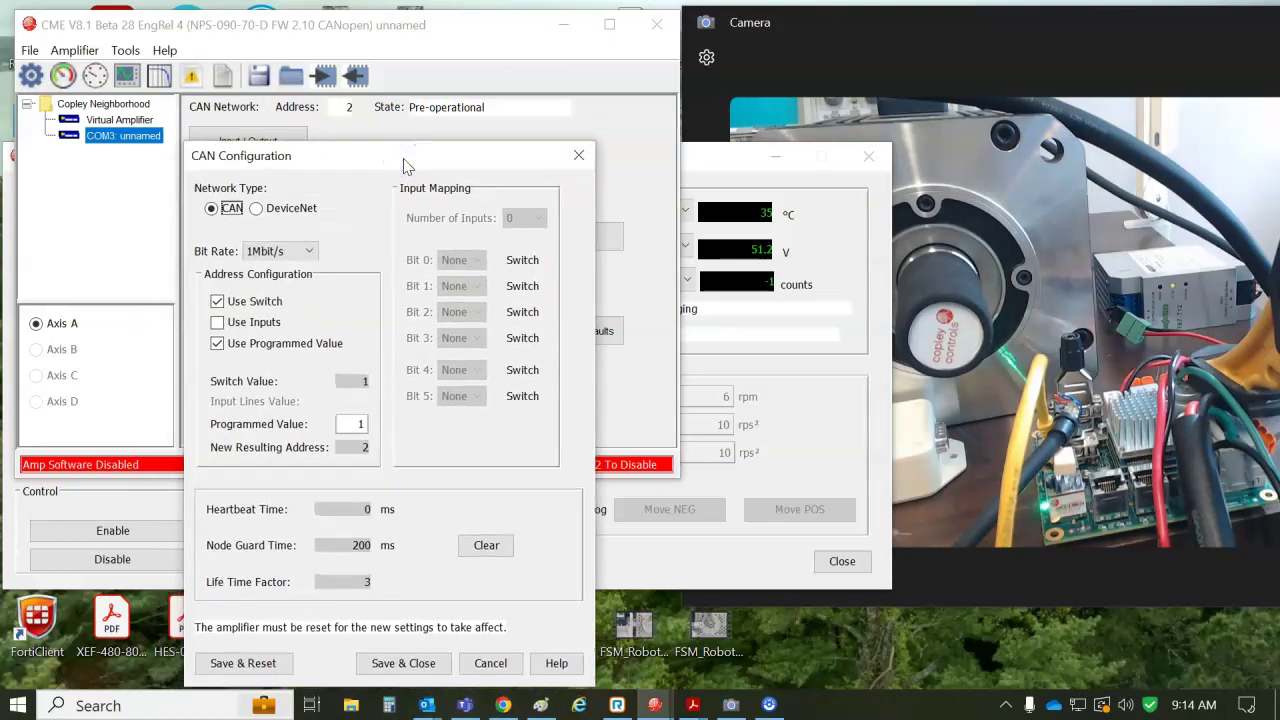
left_click_drag(405, 163, 424, 165)
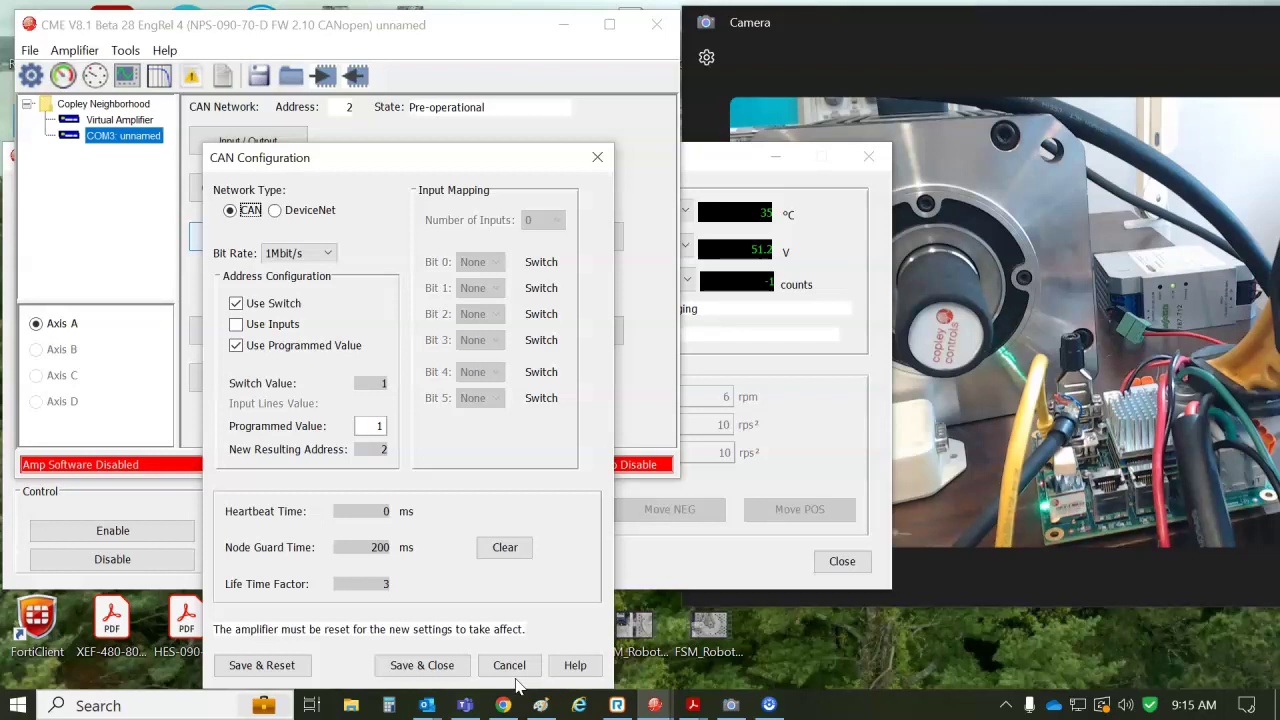
Switch to the parameter PDF in Acrobat Reader and look up the CANopen node guarding time and lifetime factor objects.
left_click(694, 706)
left_click(751, 646)
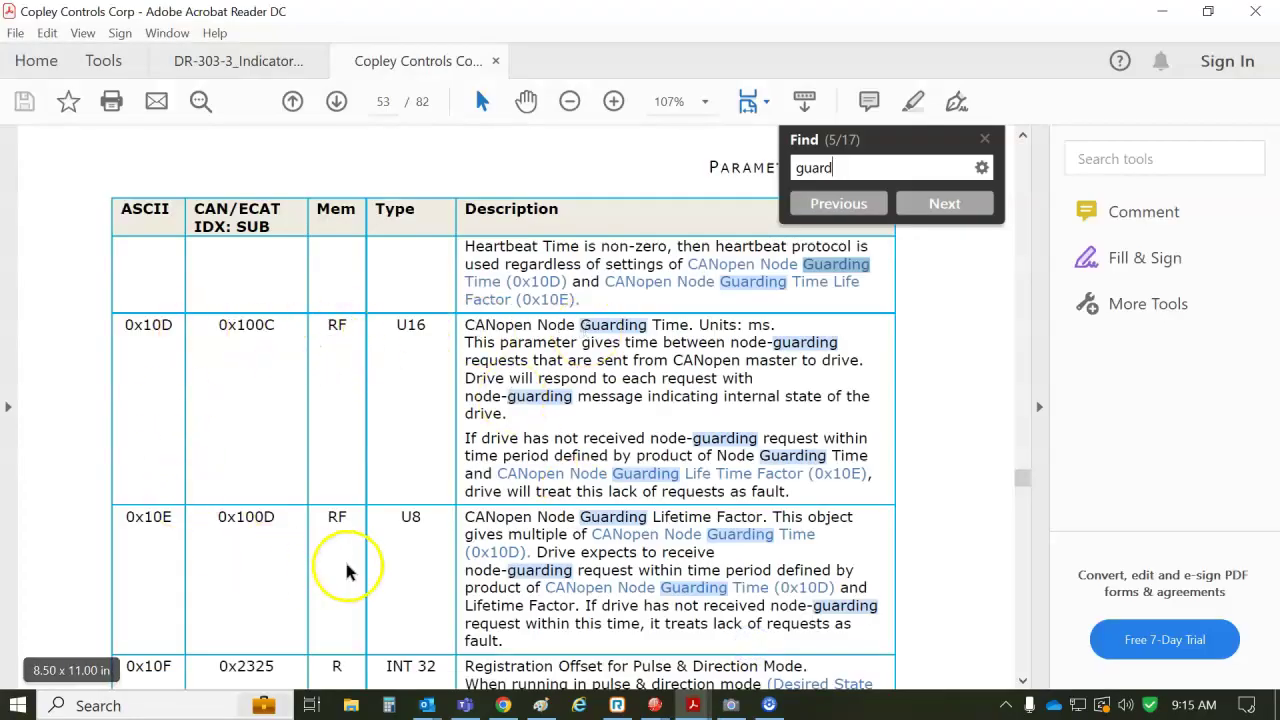
left_click_drag(126, 324, 276, 325)
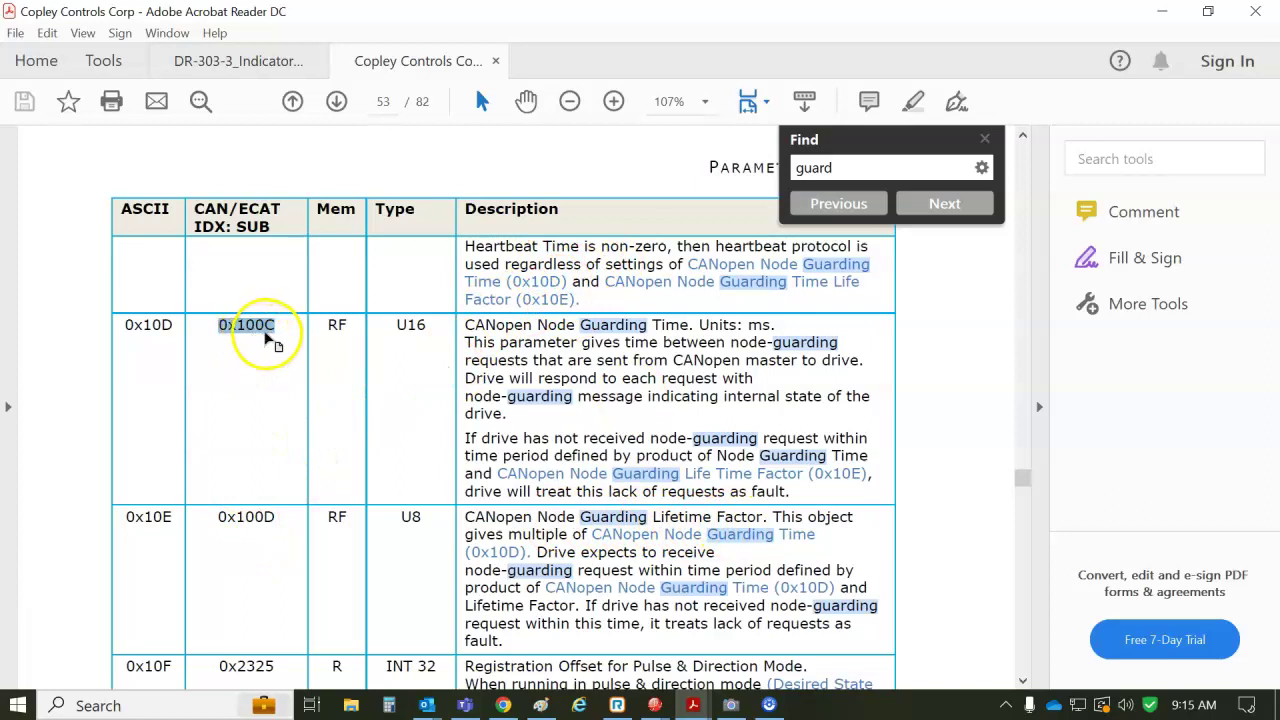
left_click(162, 330)
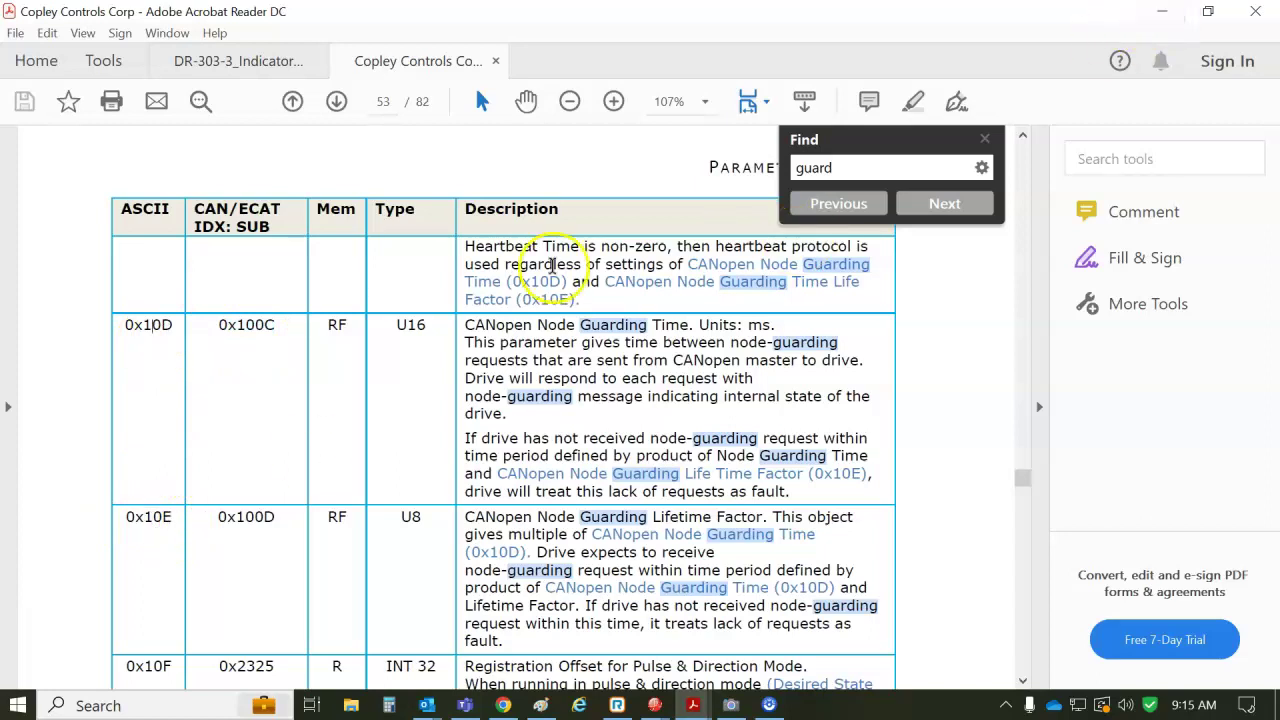
left_click(1161, 11)
Clear the heartbeat, node guard time and life time factor in the CAN Configuration, and save with an amplifier reset.
left_click_drag(387, 157, 457, 145)
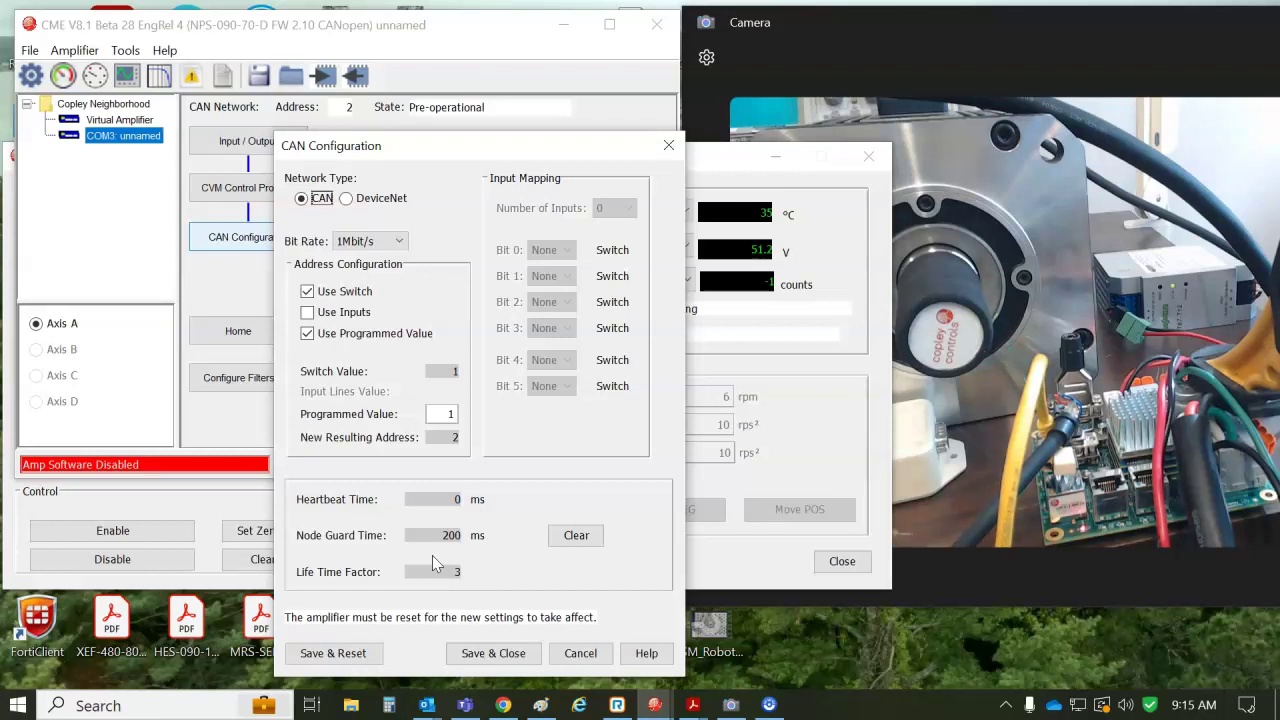
left_click(584, 545)
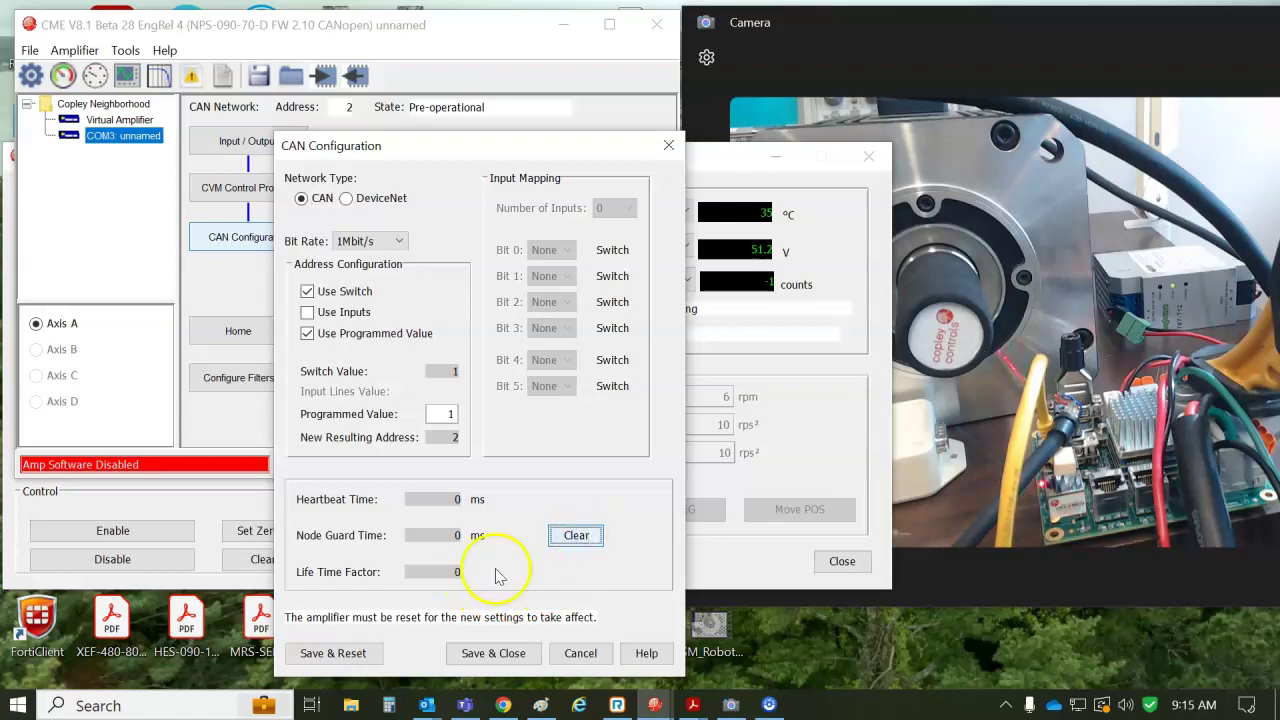
left_click(350, 654)
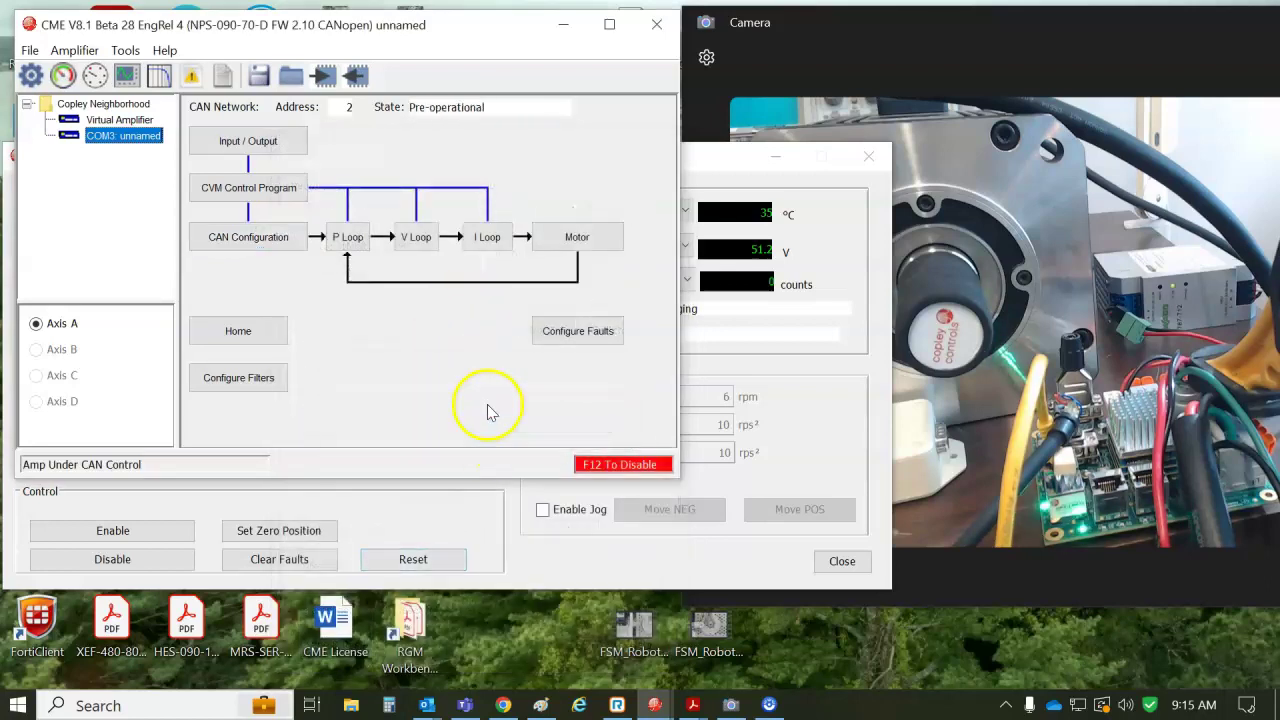
Recheck the Control Panel's fault status and the Error Log's network status, and reposition the Control Panel window.
left_click(803, 428)
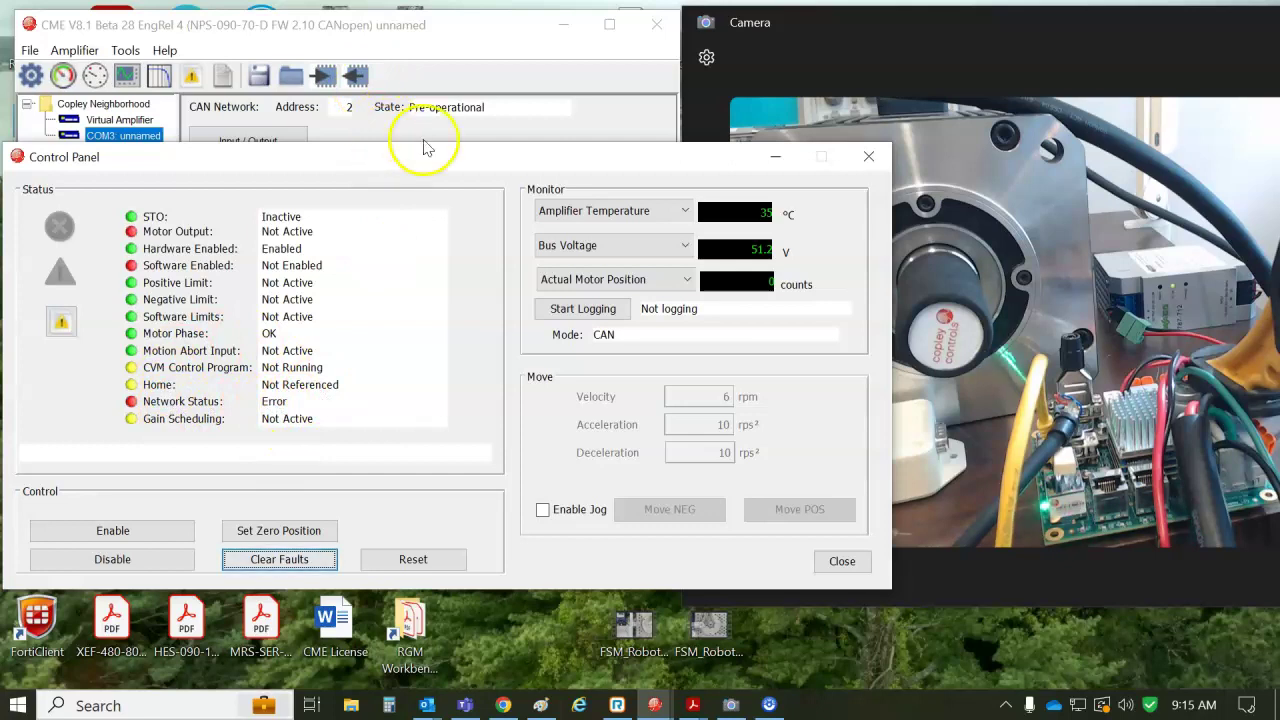
left_click(360, 24)
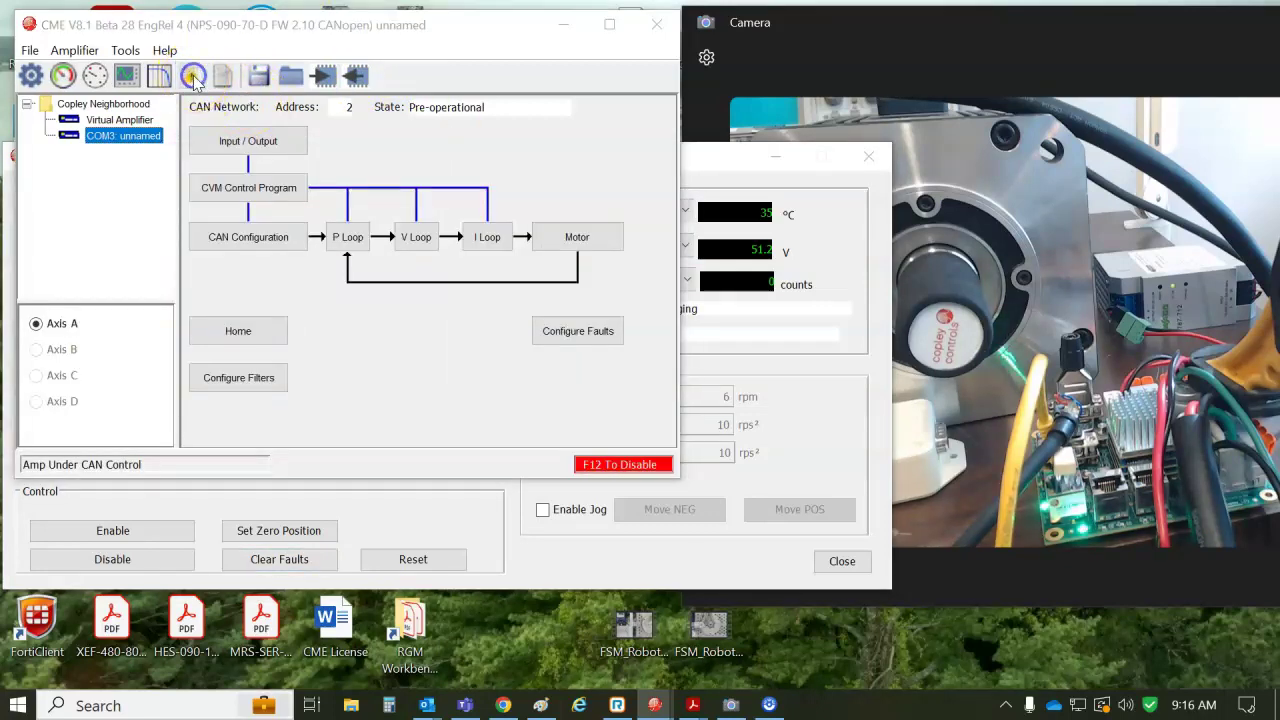
left_click(191, 75)
left_click(238, 60)
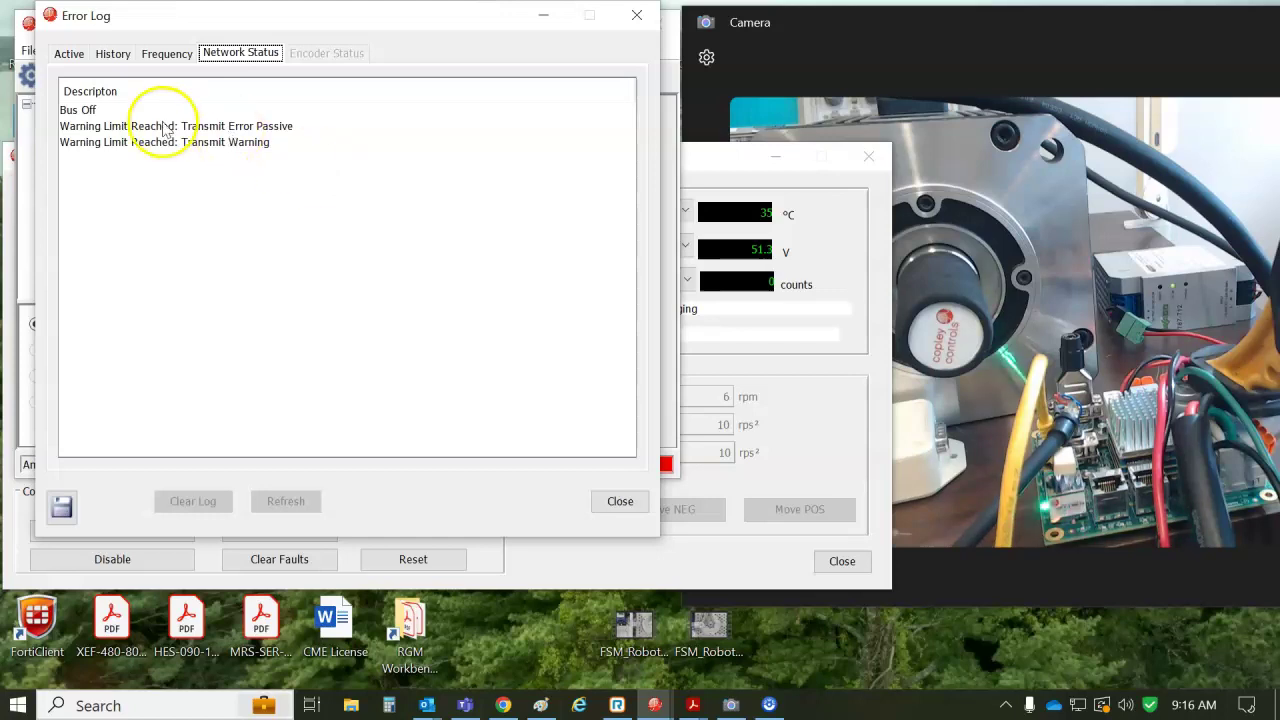
left_click(636, 20)
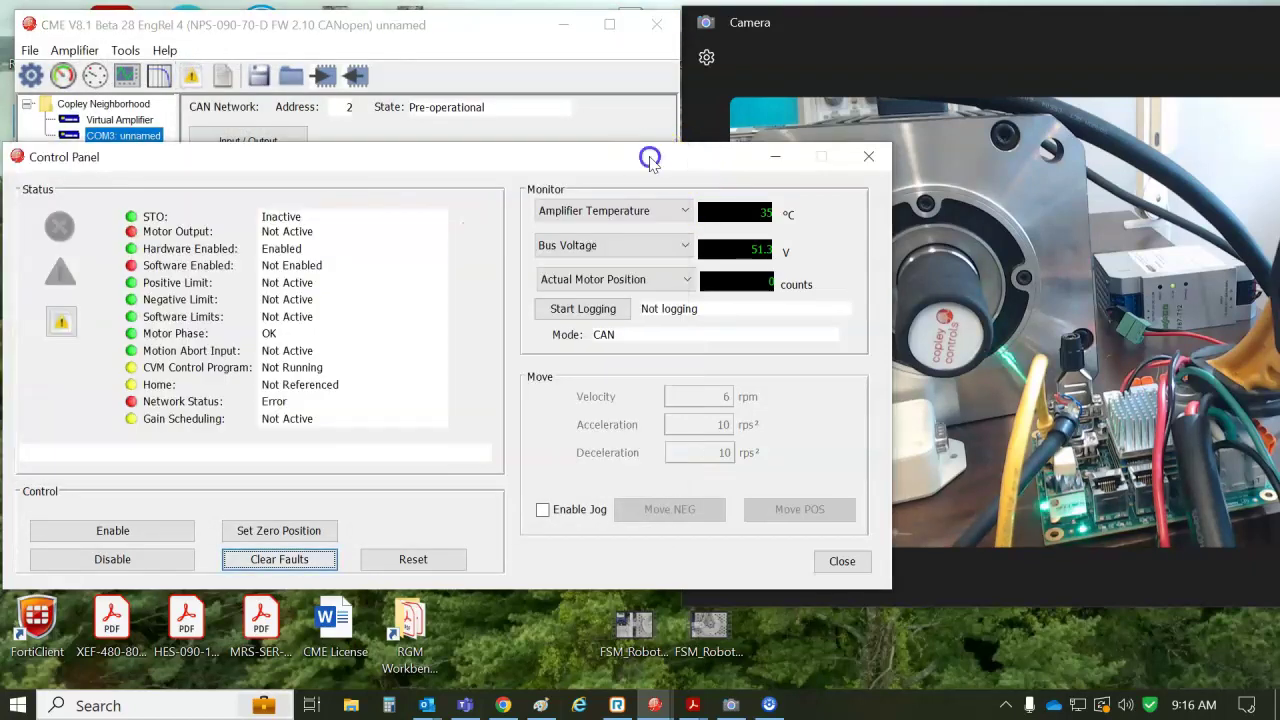
left_click_drag(675, 181, 641, 216)
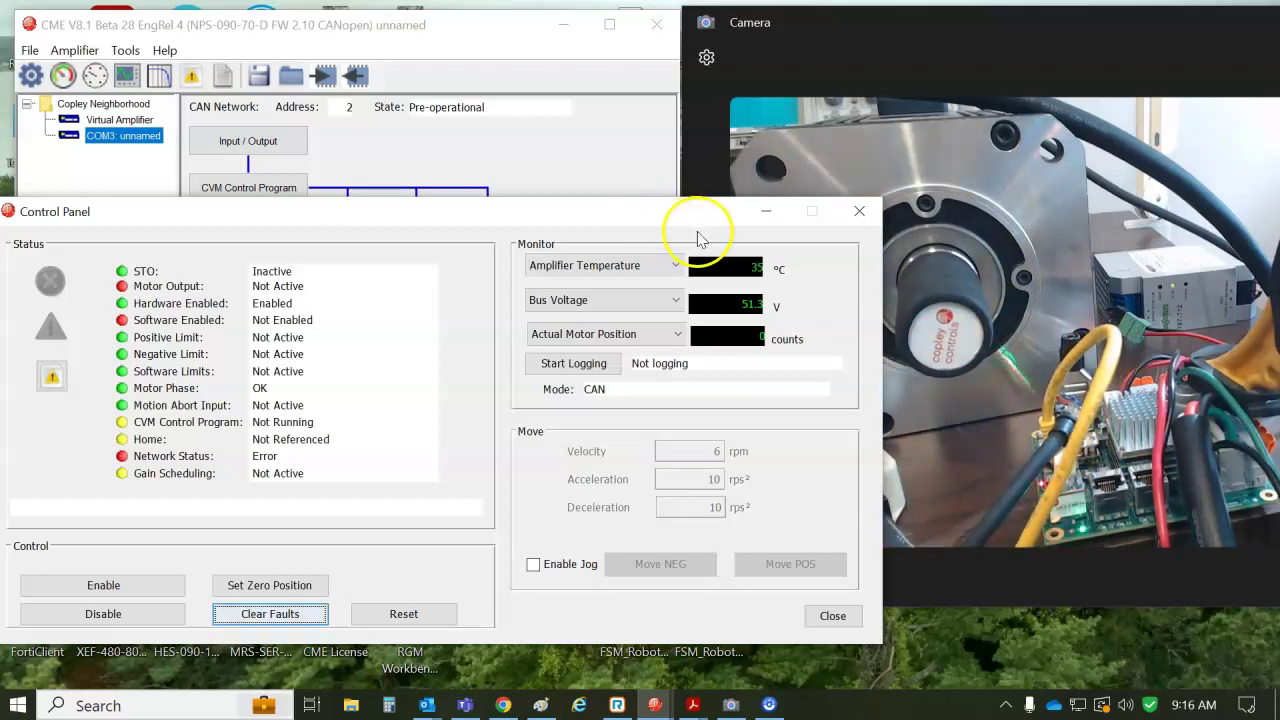
left_click(322, 14)
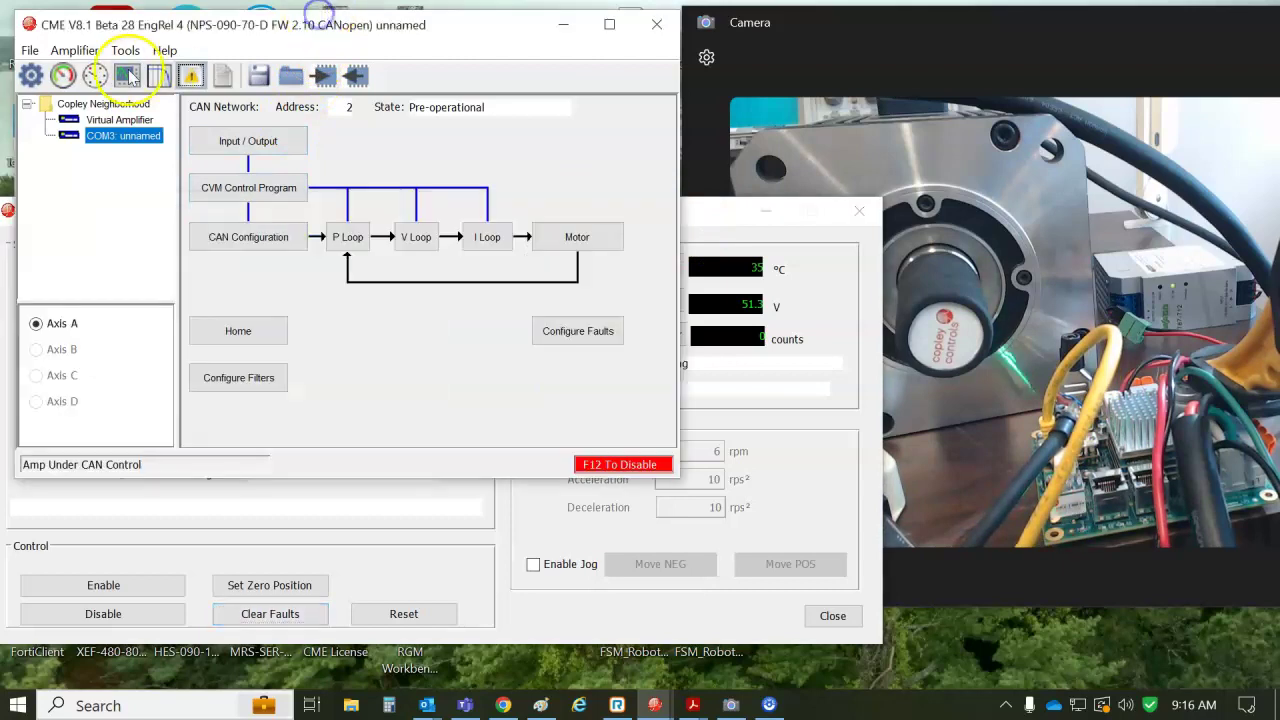
left_click(125, 50)
left_click(135, 78)
left_click(347, 296)
left_click(303, 238)
left_click(325, 332)
left_click(347, 280)
left_click(443, 150)
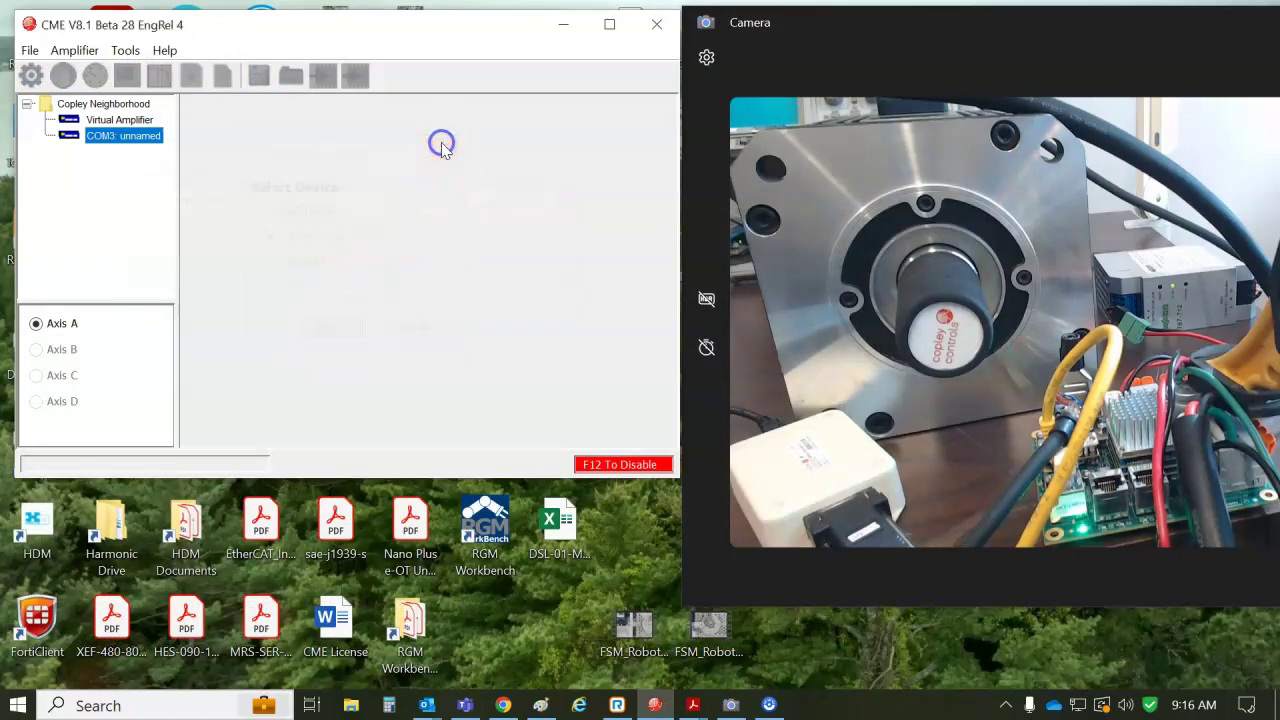
Restart CME, acknowledging the F12 notice and the communications error for COM3.
left_click(656, 23)
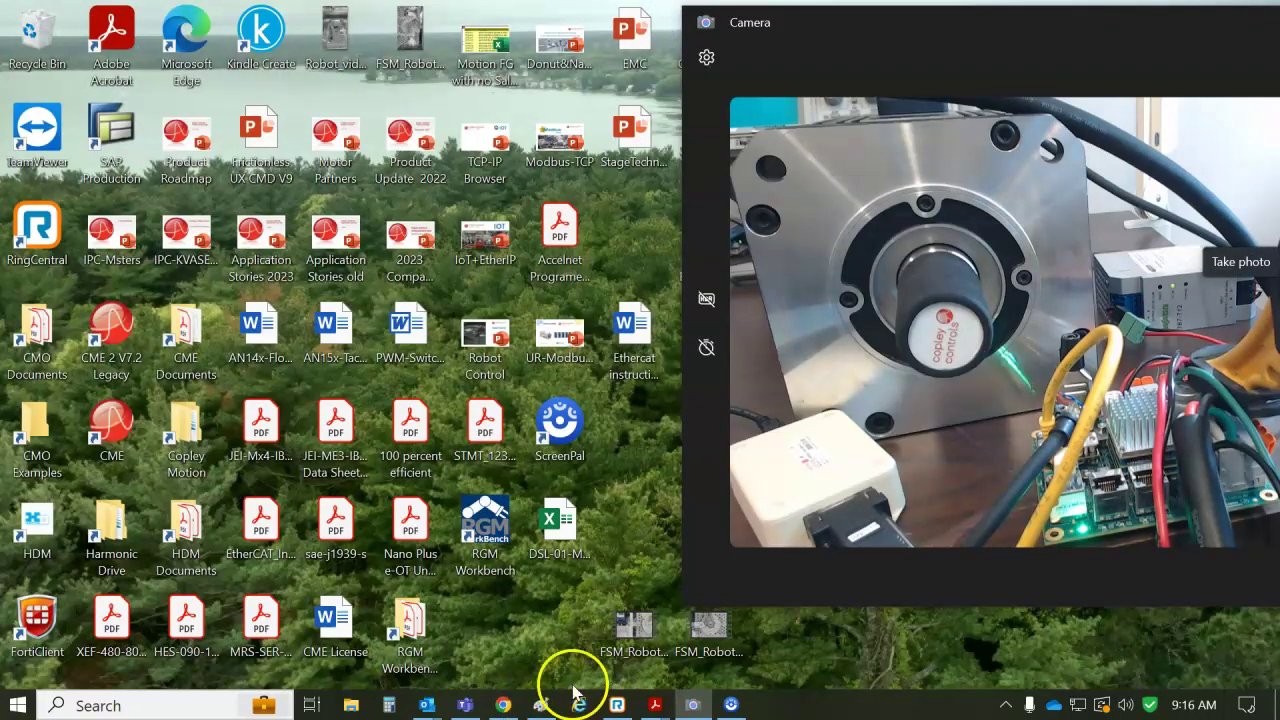
double_click(125, 423)
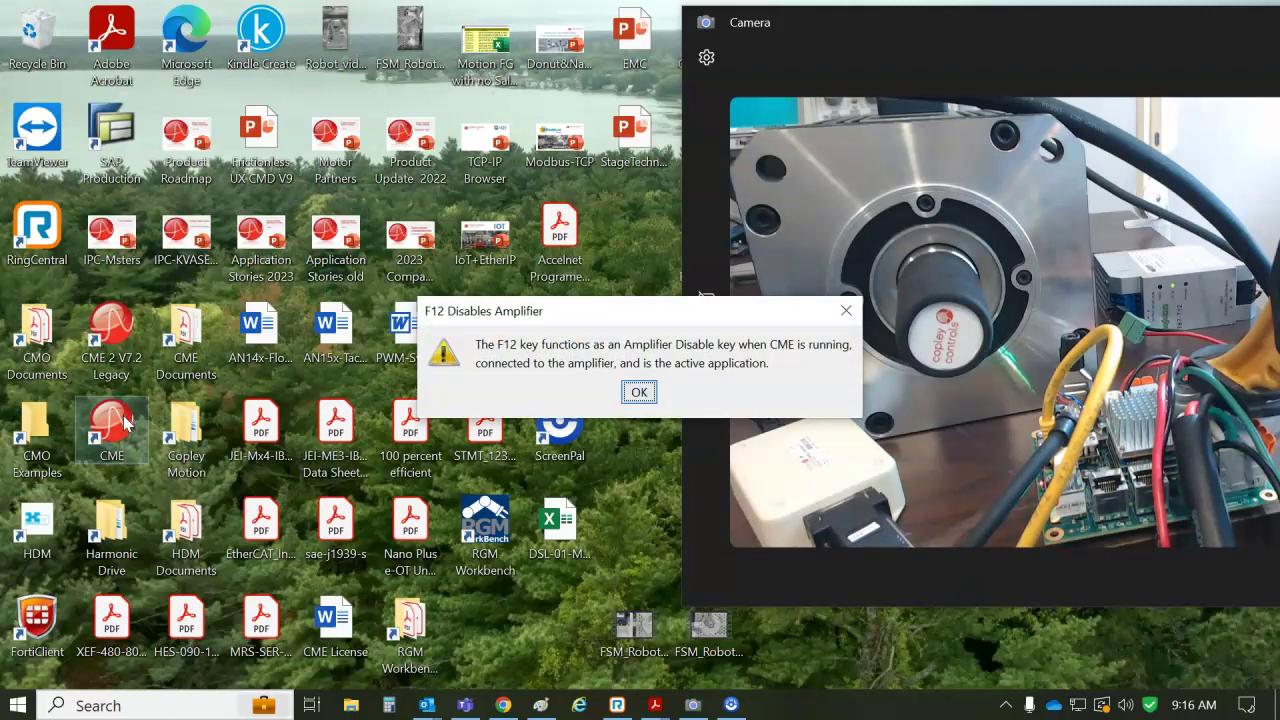
left_click(637, 395)
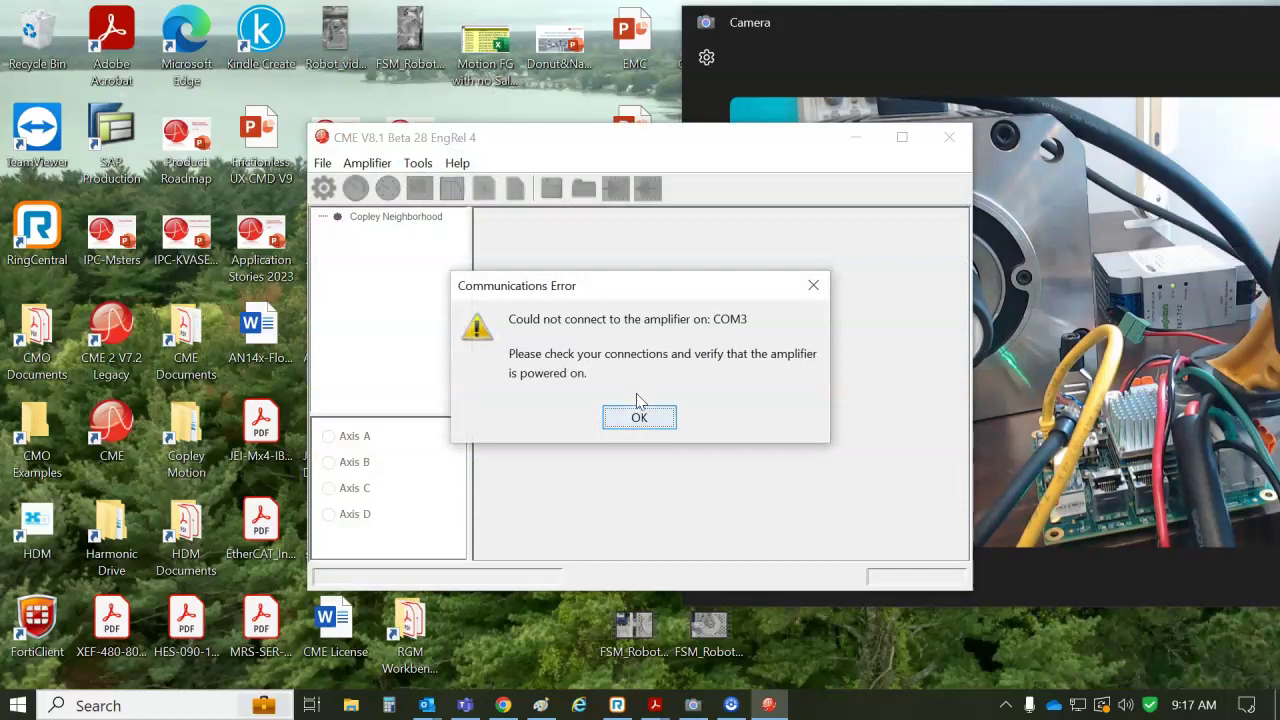
left_click(638, 418)
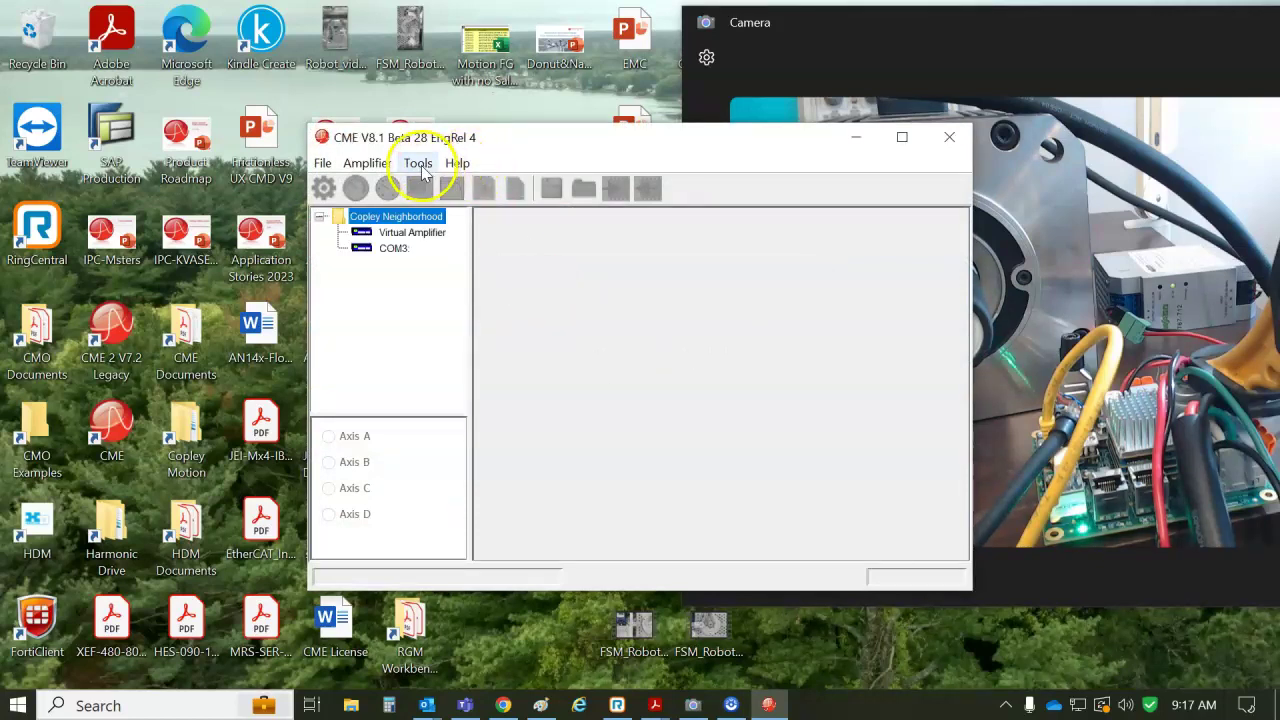
Connect to the drive over the CAN Network with the Communications Wizard, using the Copley interface, channel 0 and 1Mbit/s bit rate.
left_click(419, 165)
left_click(442, 190)
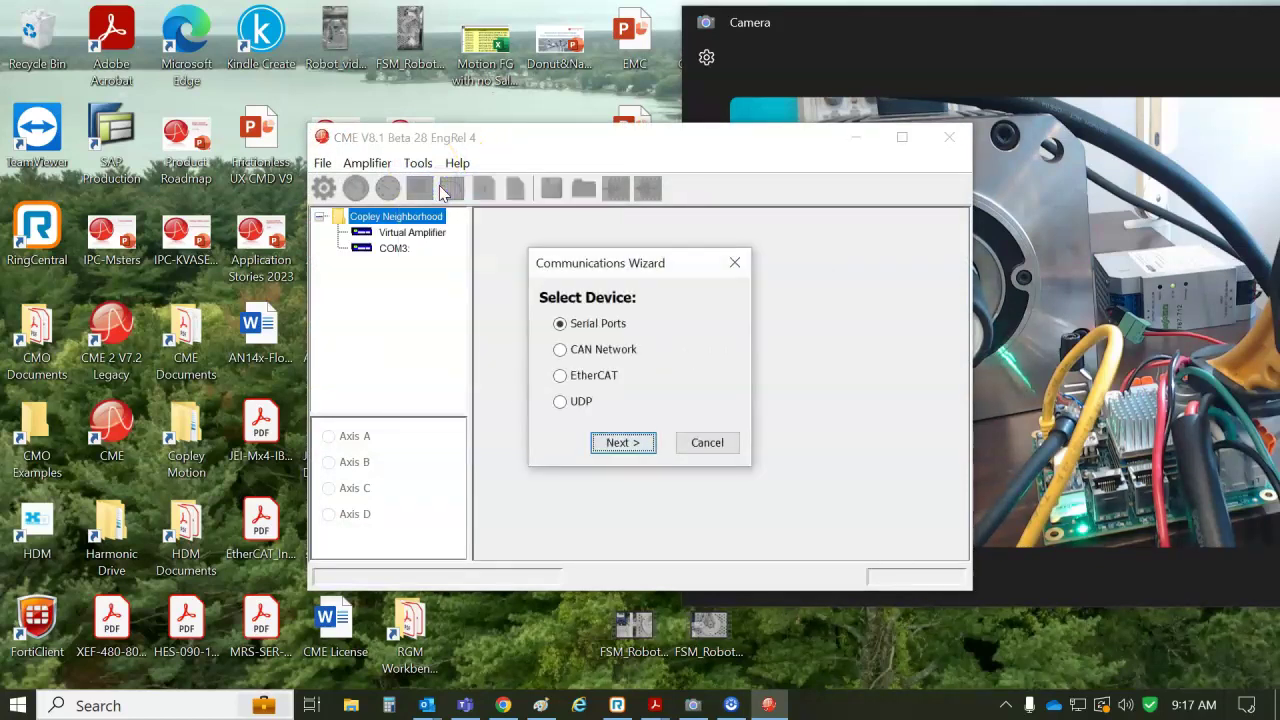
left_click(568, 349)
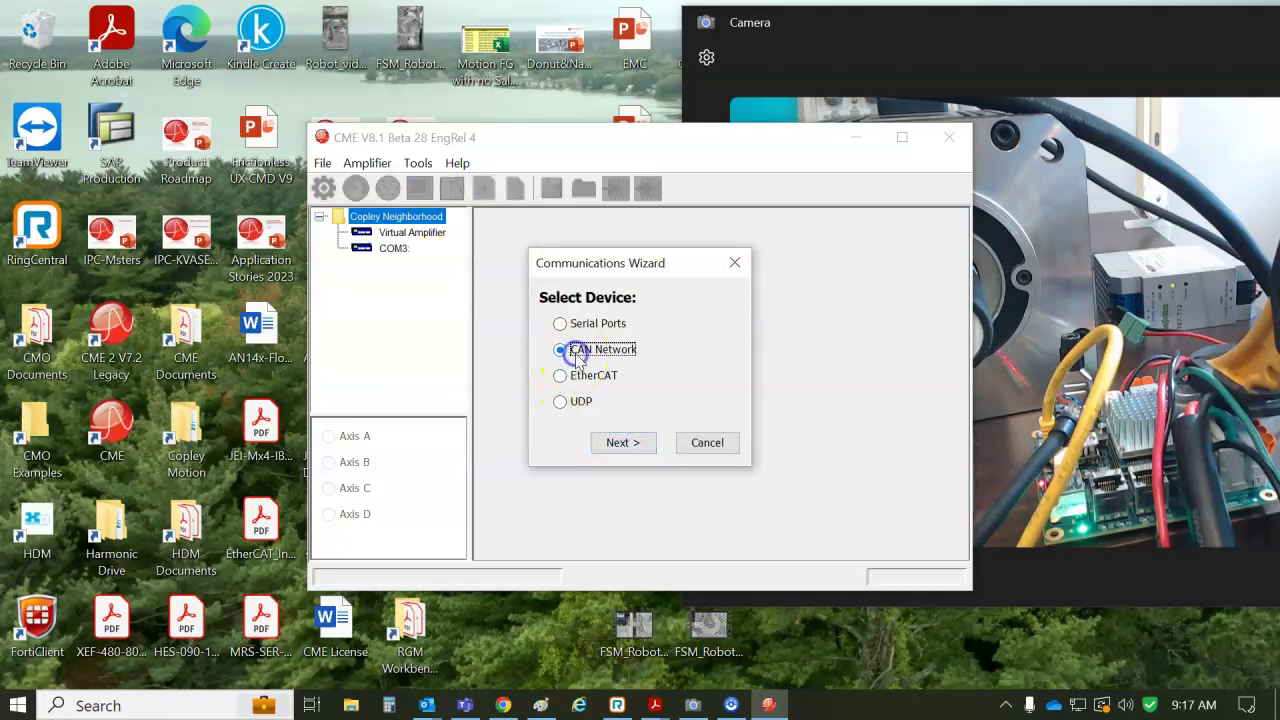
left_click(627, 448)
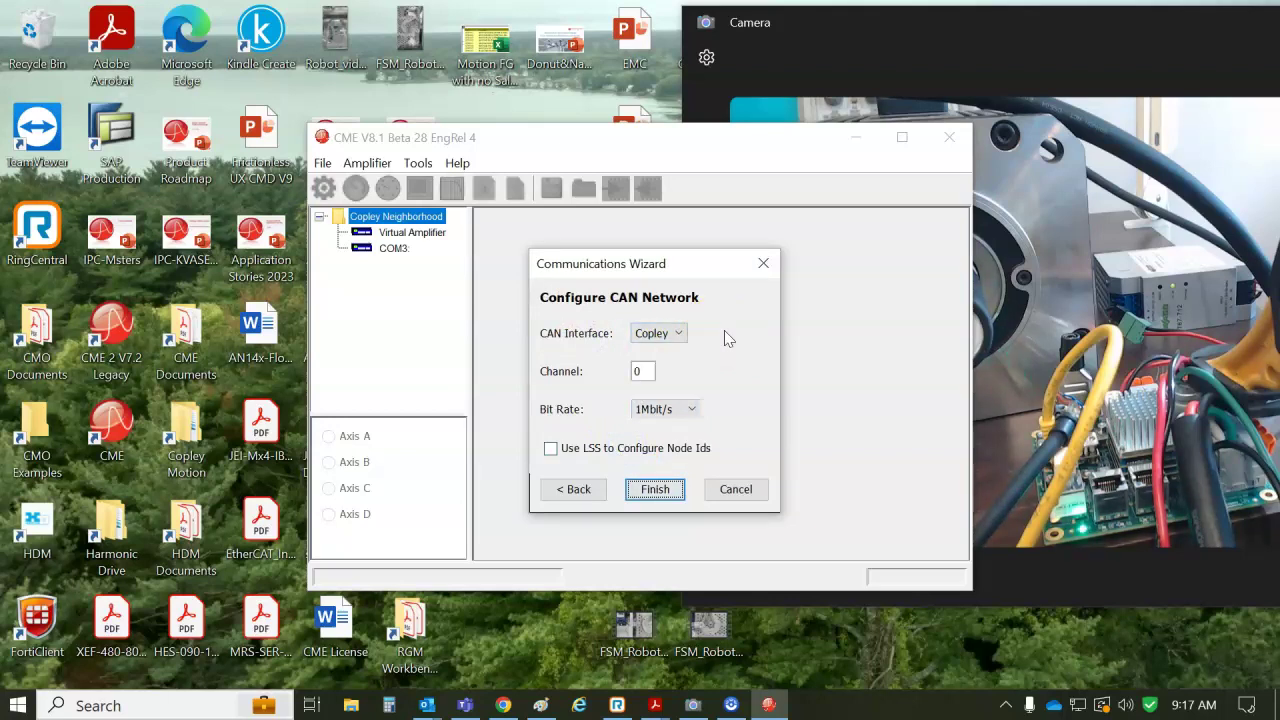
left_click(679, 334)
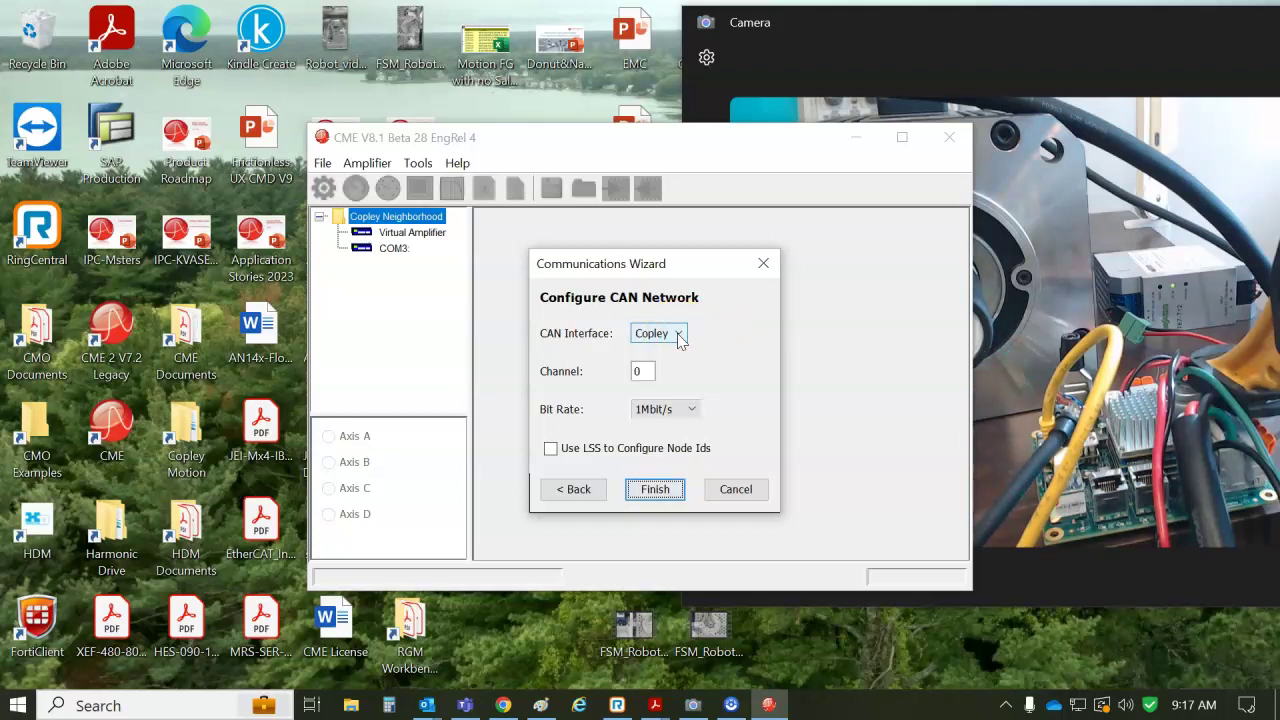
left_click(679, 337)
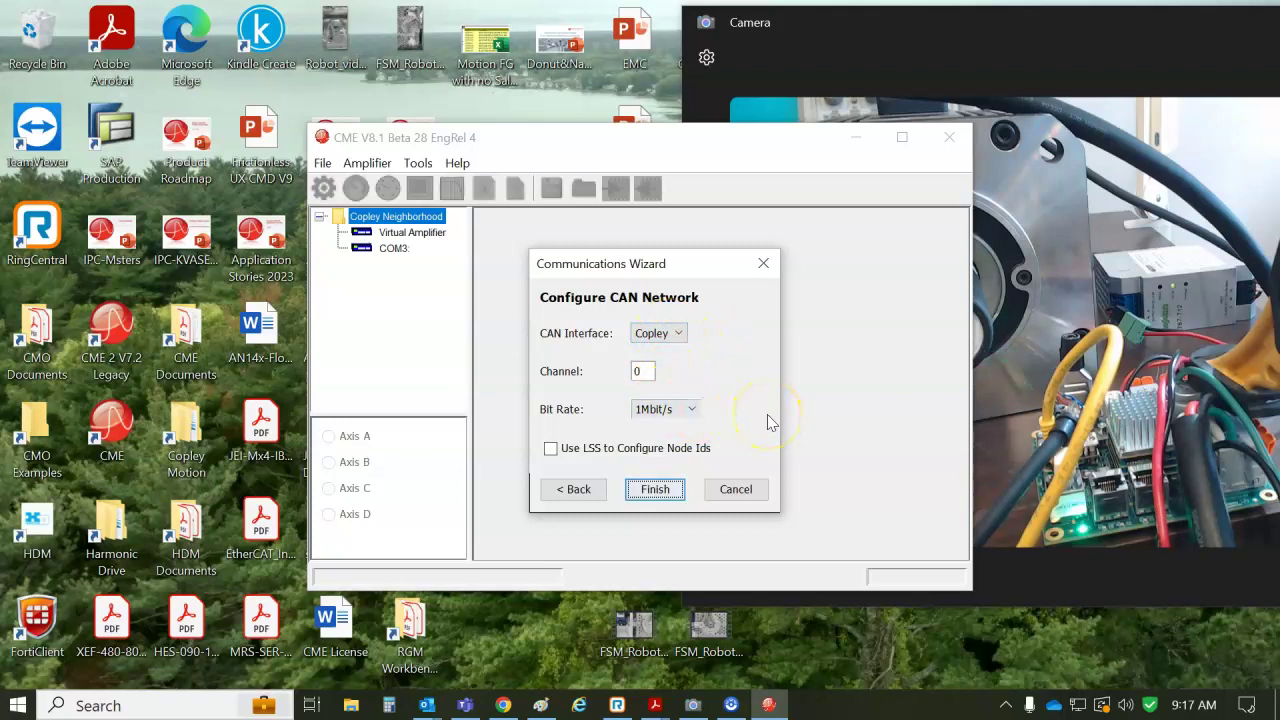
left_click(652, 492)
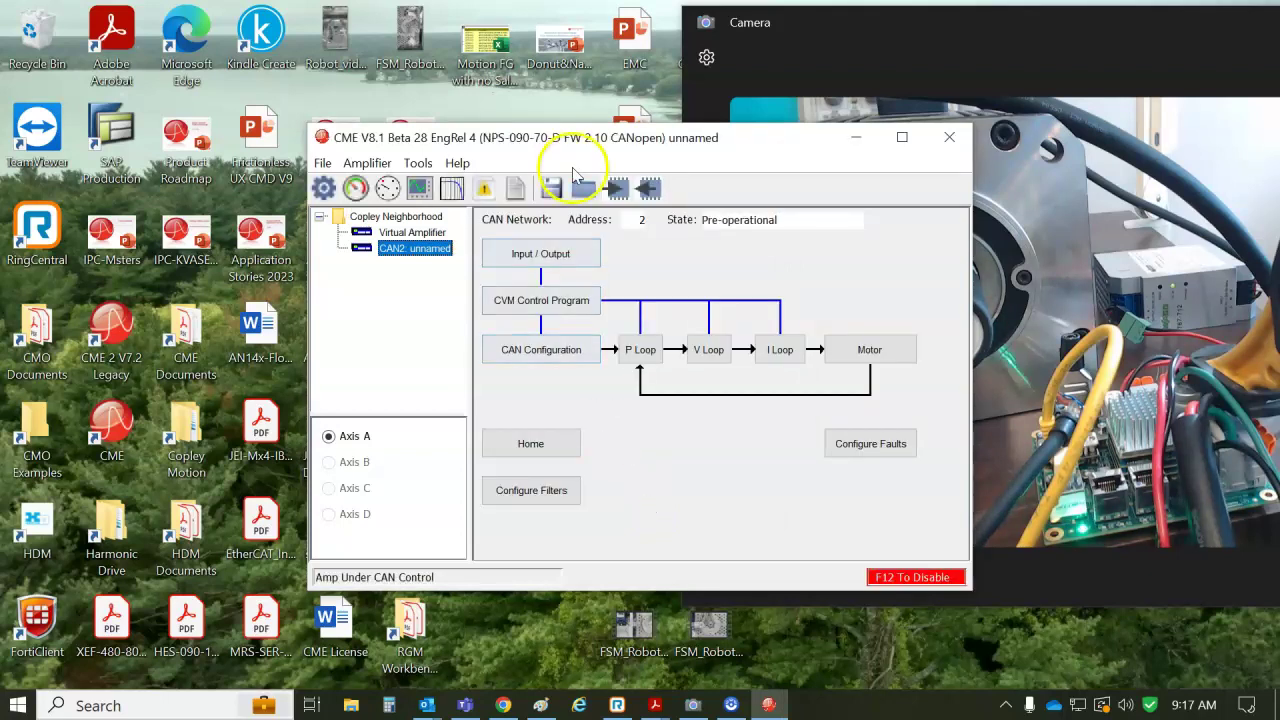
Review the guarding values in the CAN Configuration without changes, and software-disable the amplifier from the Control Panel.
left_click(566, 358)
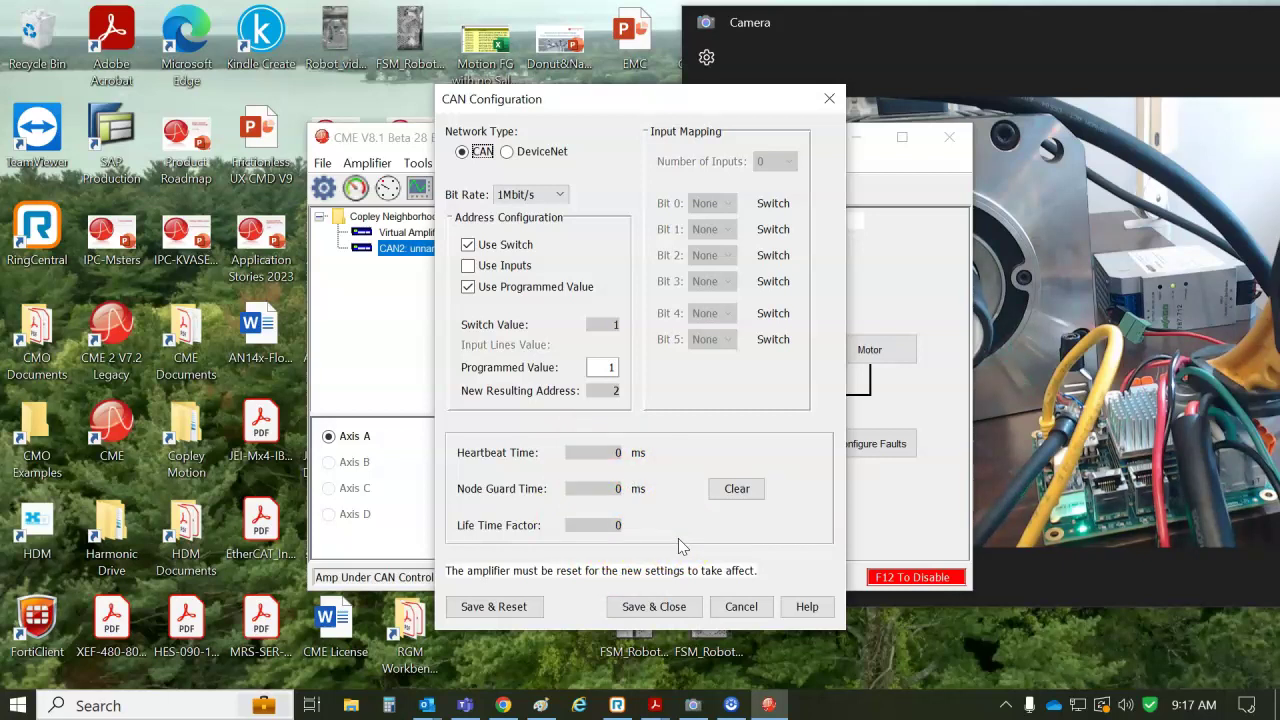
left_click(741, 606)
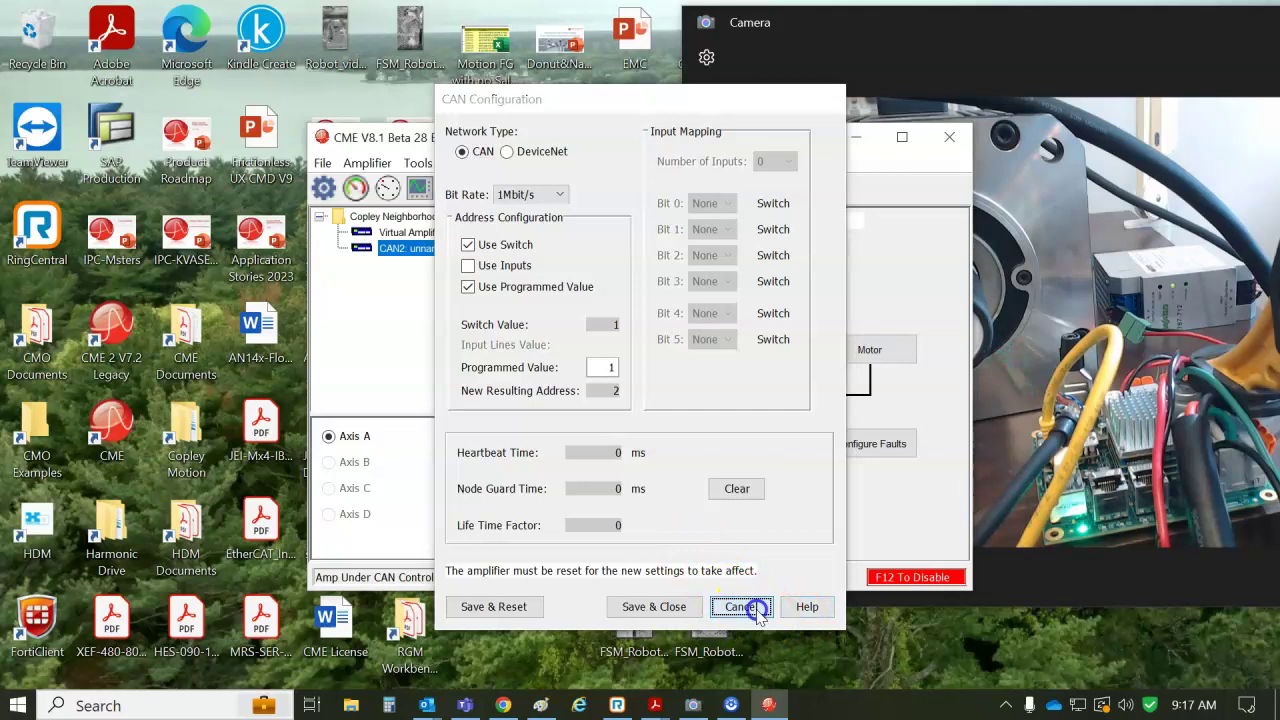
left_click(355, 188)
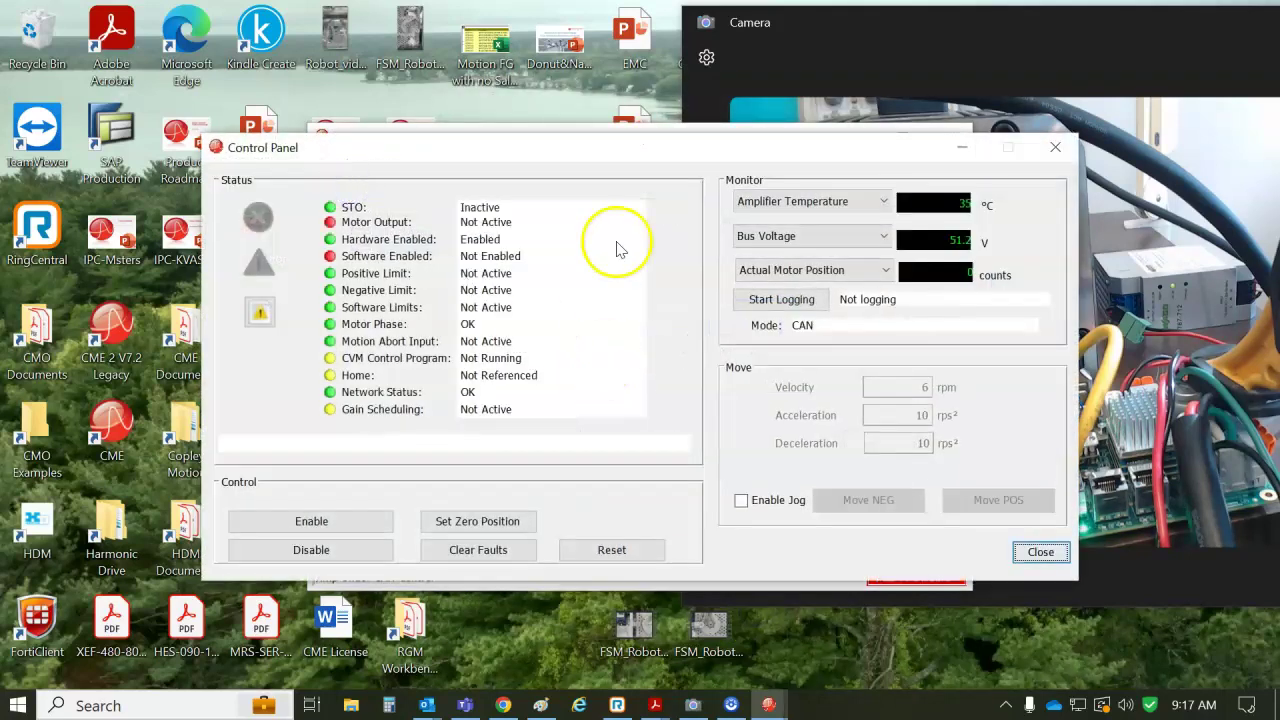
left_click_drag(613, 152, 480, 163)
left_click(198, 574)
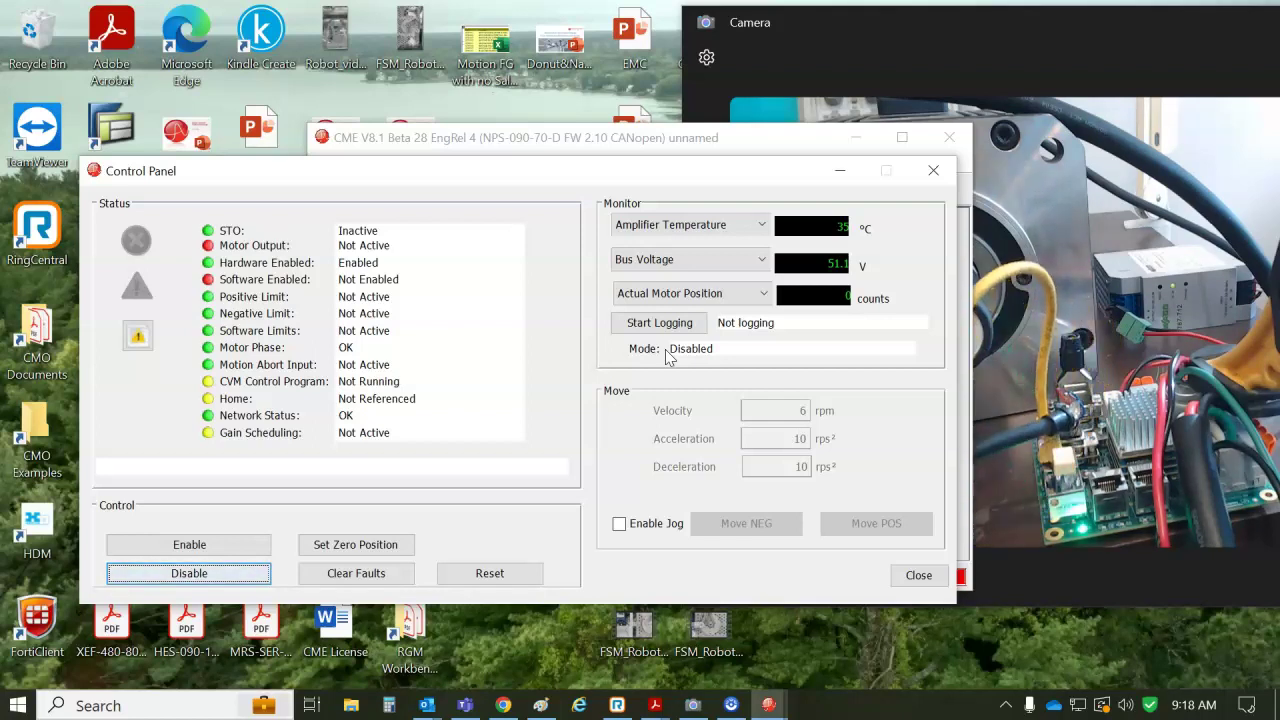
Check the drive's network status in the Error Log and close the log.
left_click(556, 146)
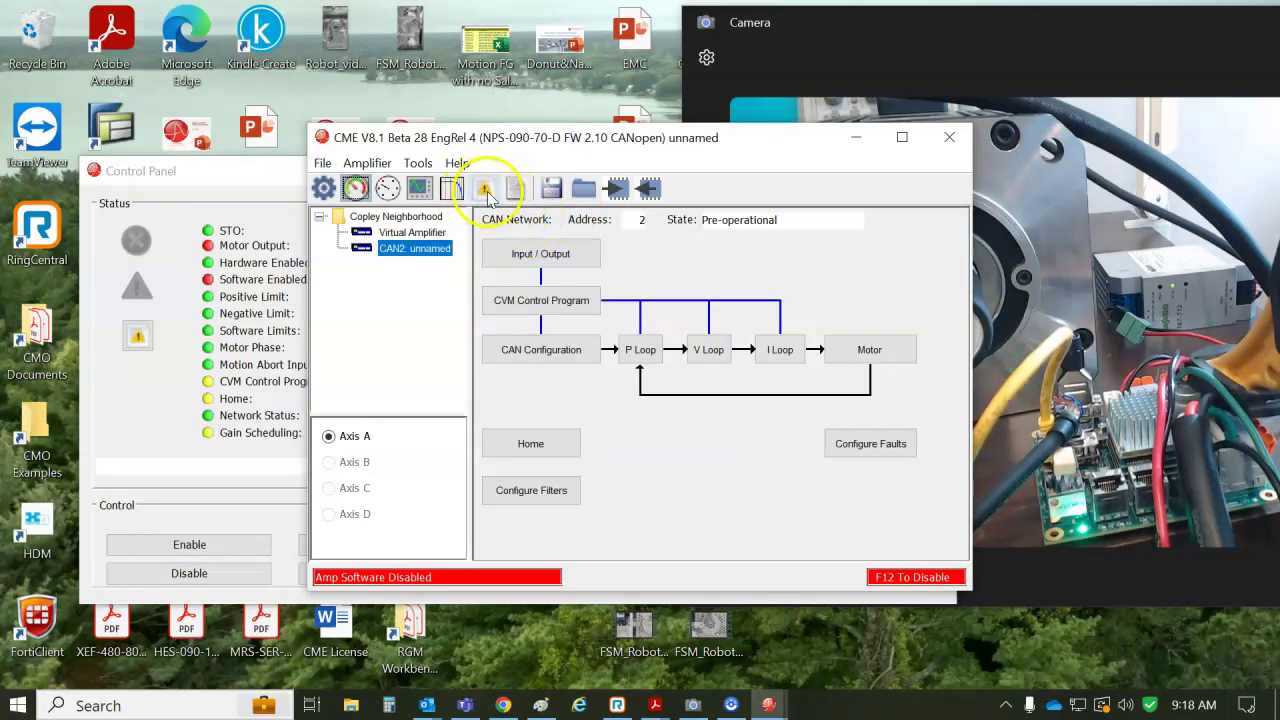
left_click(486, 192)
left_click(508, 140)
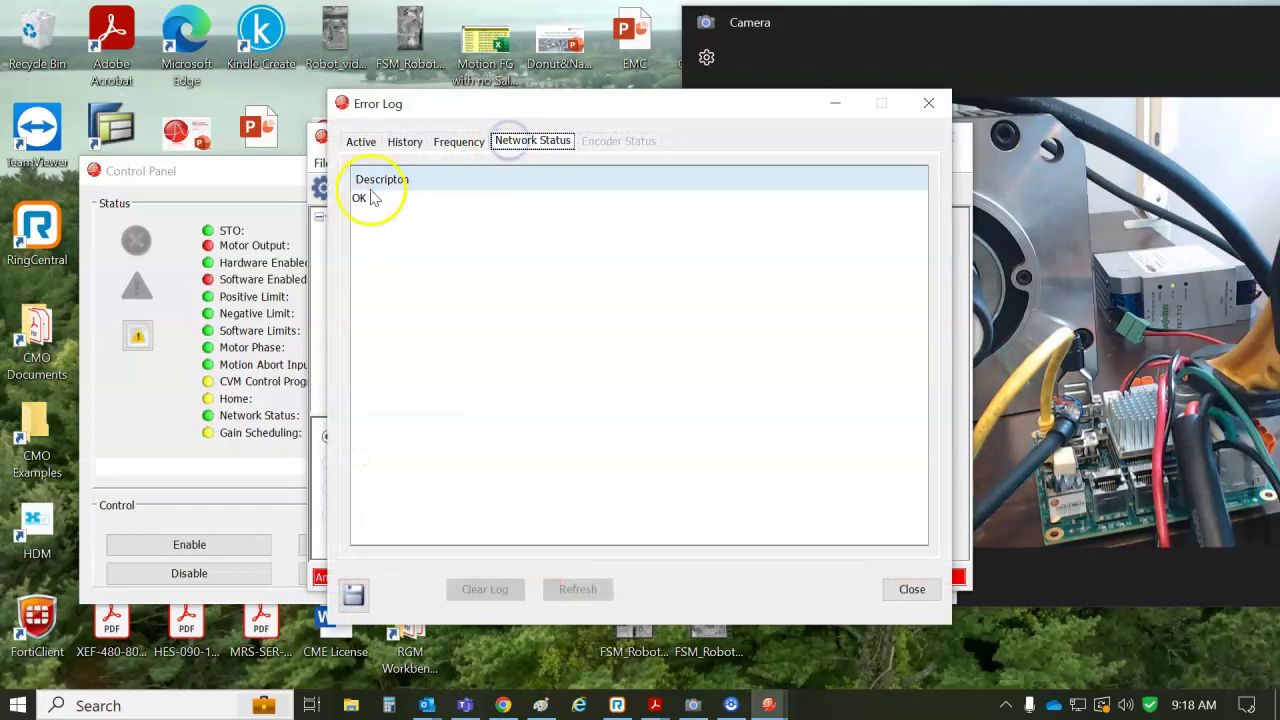
left_click(929, 103)
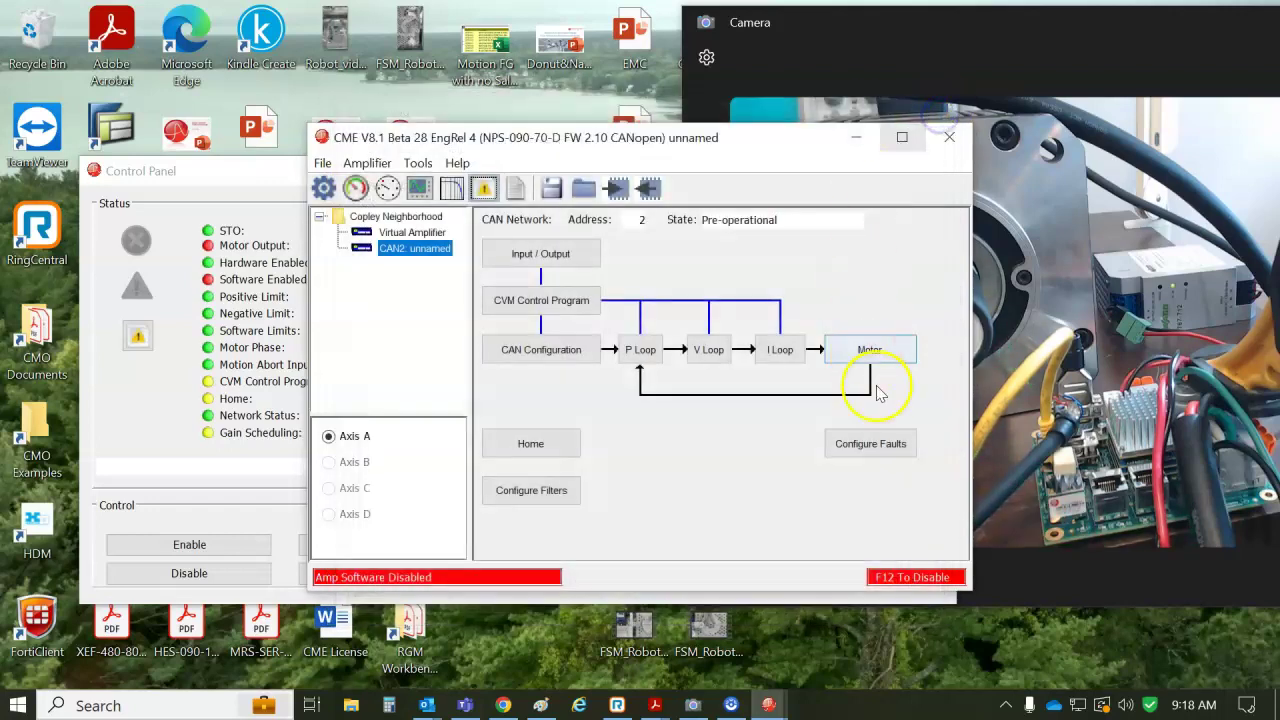
left_click(257, 171)
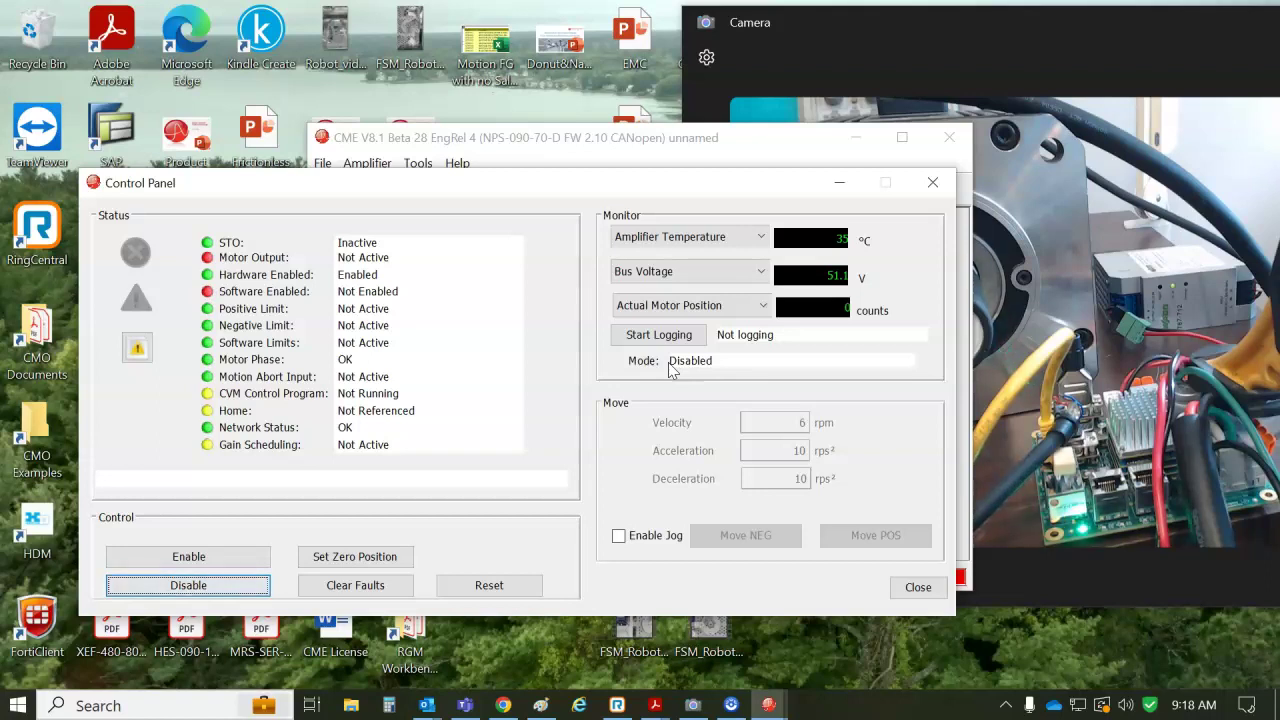
left_click(640, 140)
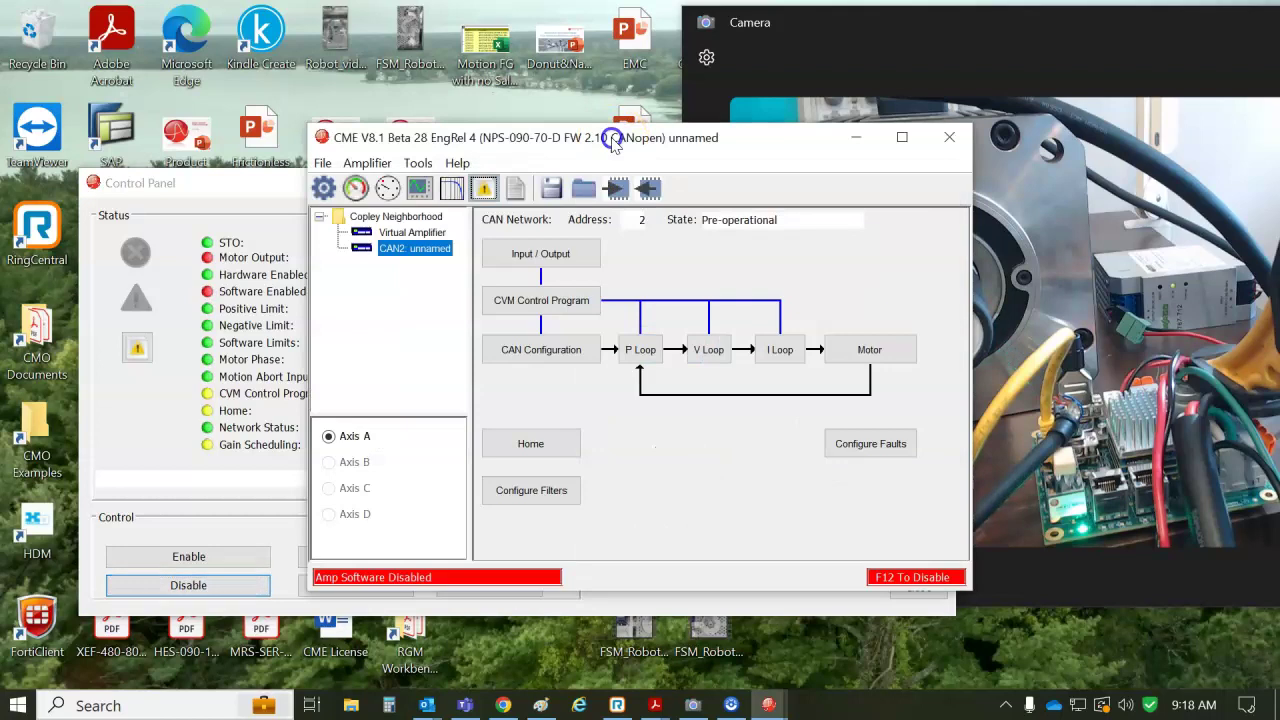
left_click(418, 163)
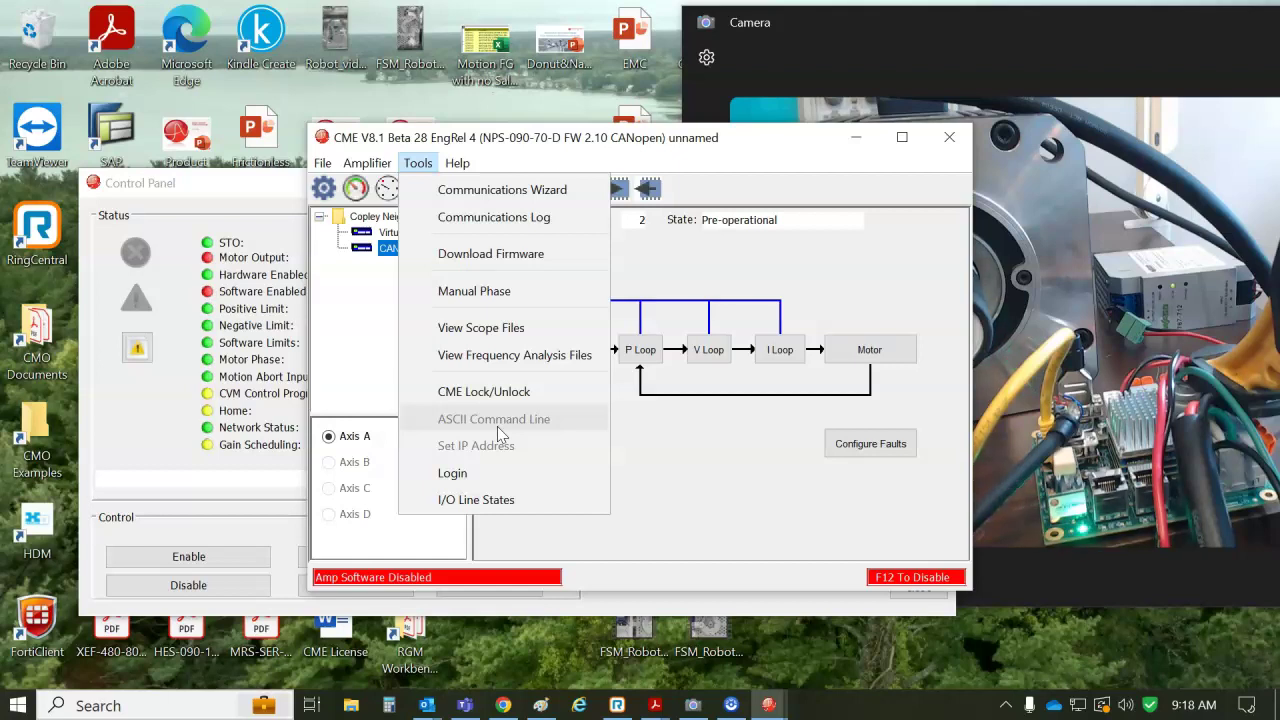
left_click(617, 140)
Software-enable the amplifier from the Control Panel and check the digital input assignments in the Input/Output settings.
left_click(272, 182)
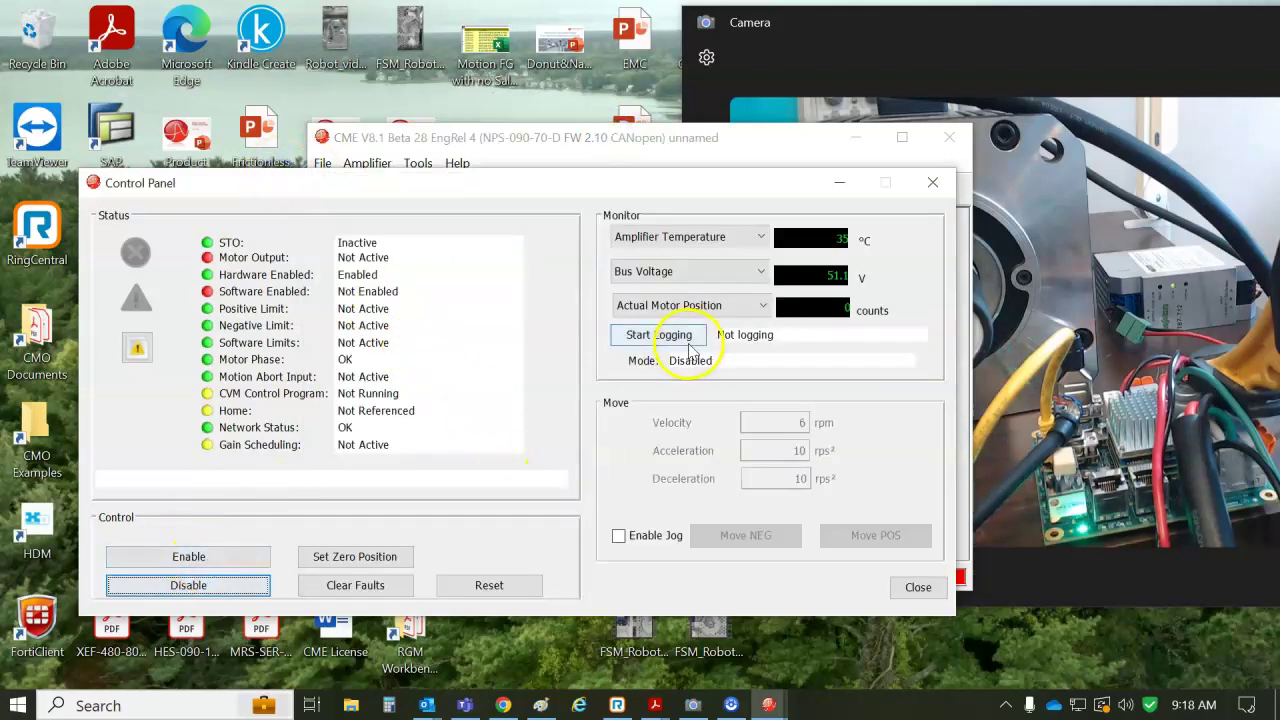
left_click(222, 558)
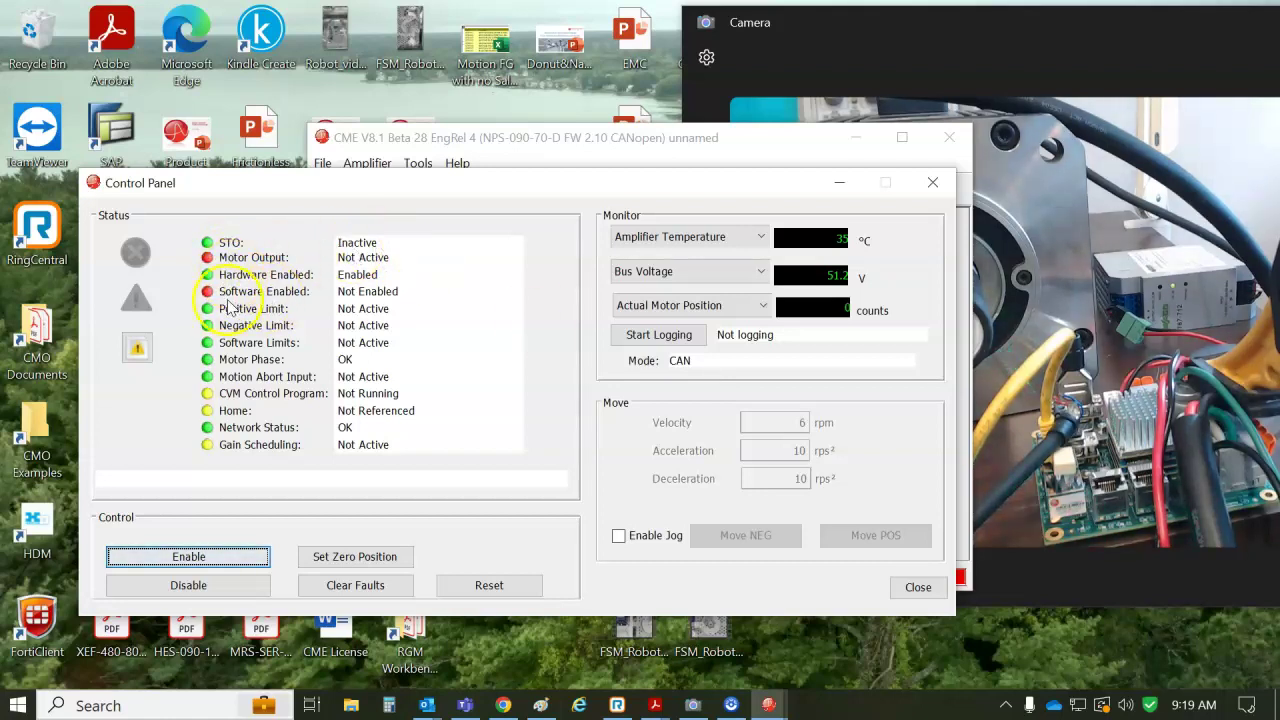
left_click(484, 137)
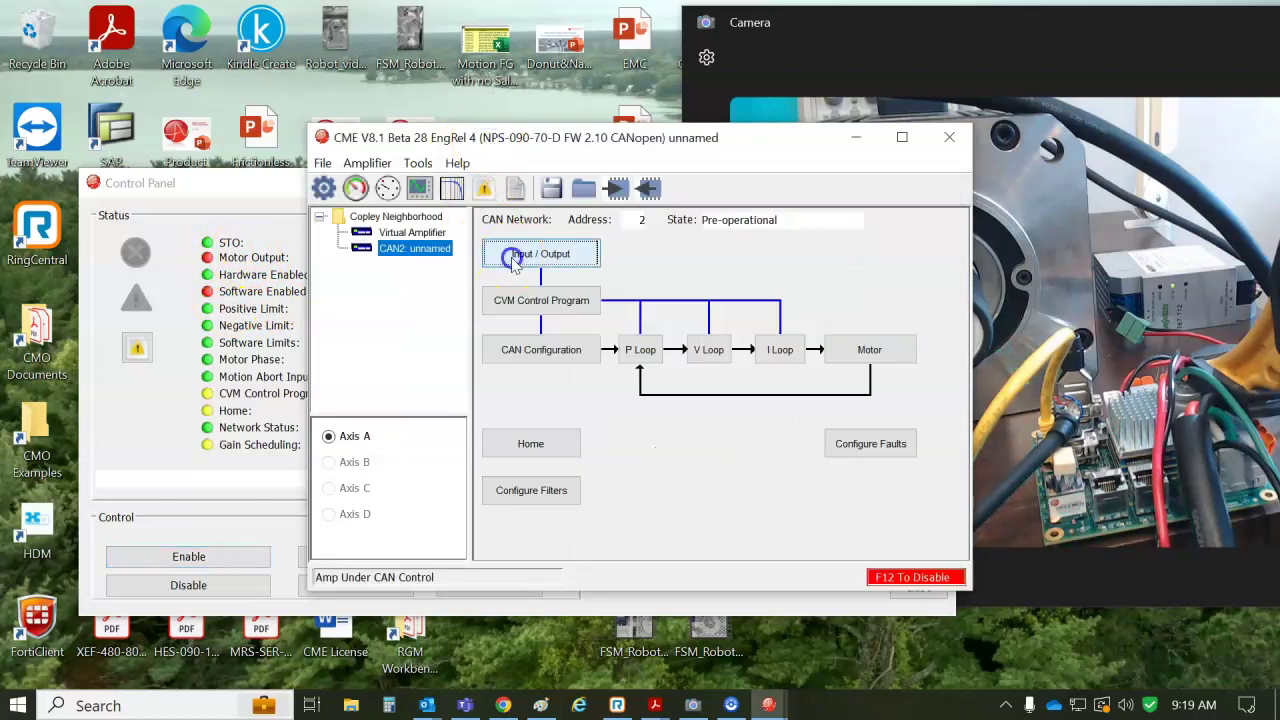
left_click(522, 251)
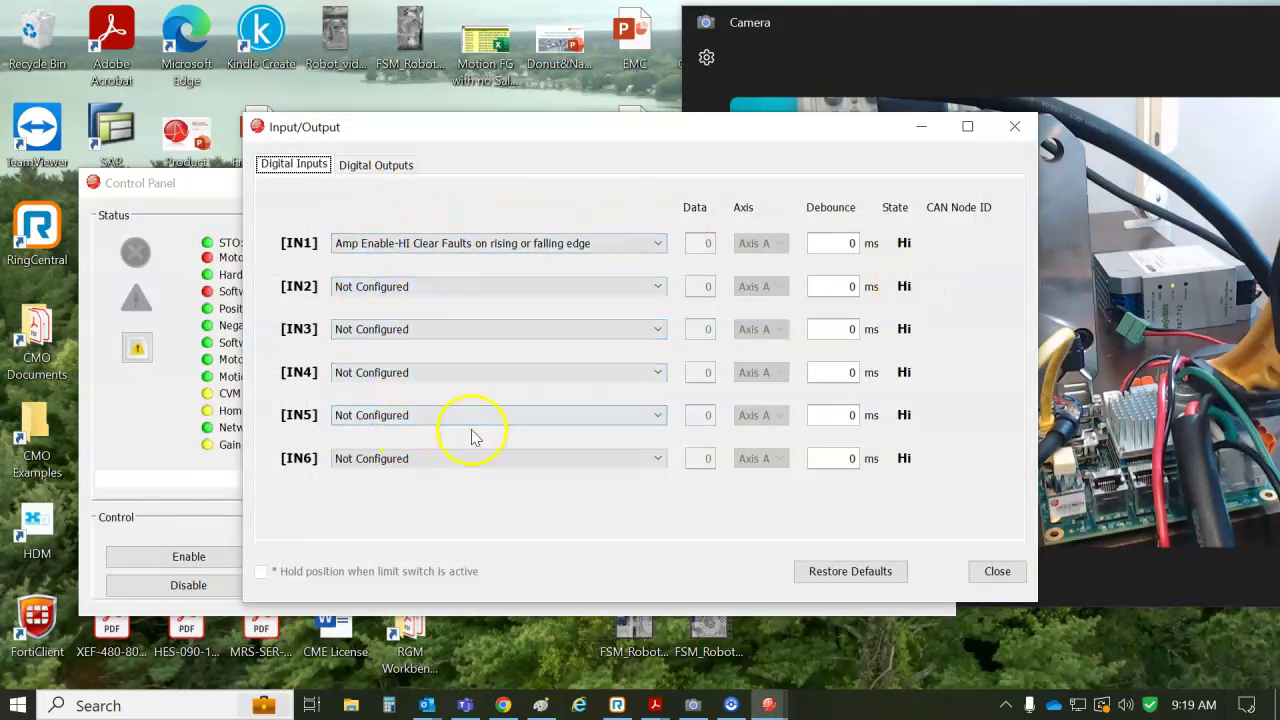
left_click(1014, 127)
Enable jog mode in the Control Panel, uncover the motor camera view, and jog the motor in the positive and negative directions at 6 rpm.
left_click(245, 196)
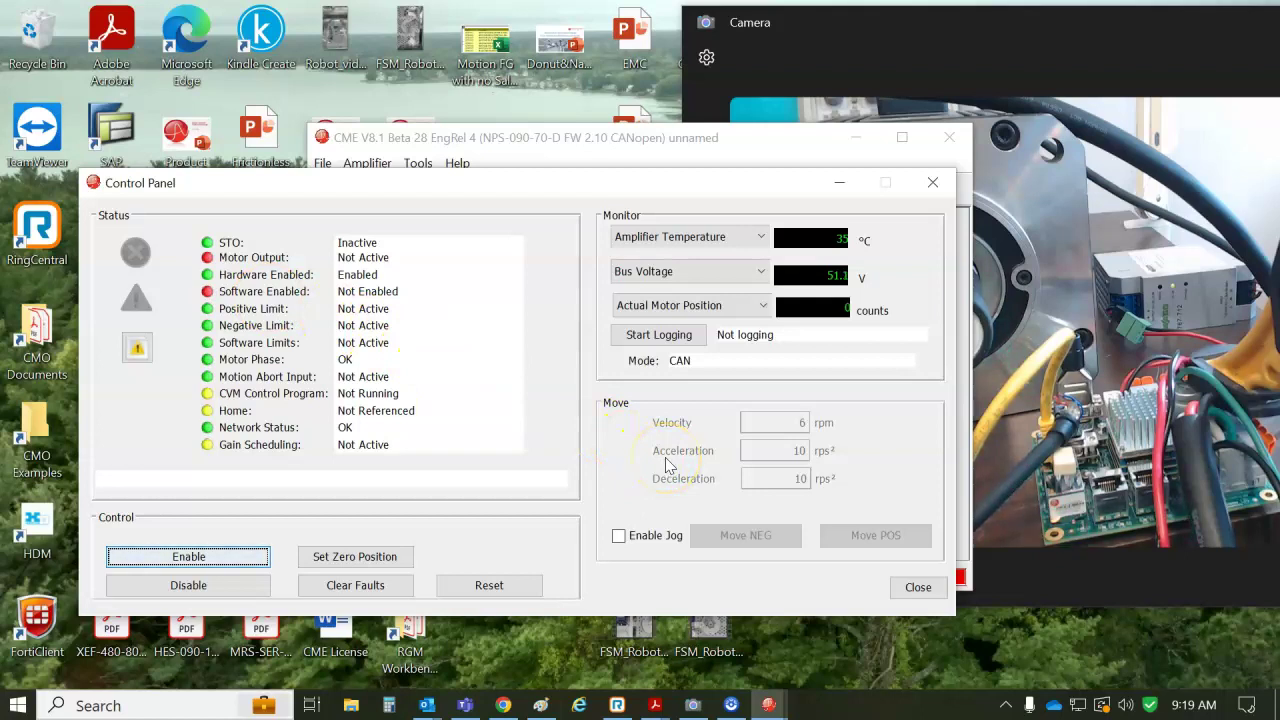
left_click(620, 537)
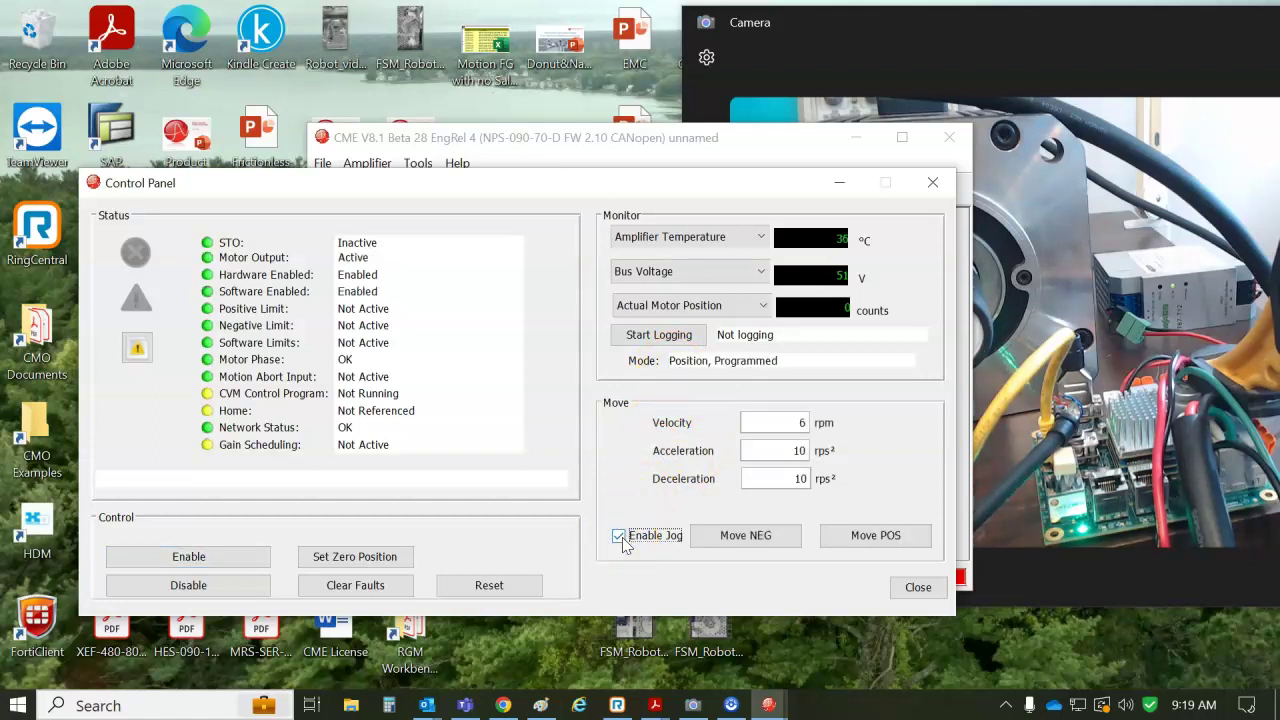
left_click_drag(712, 182, 569, 250)
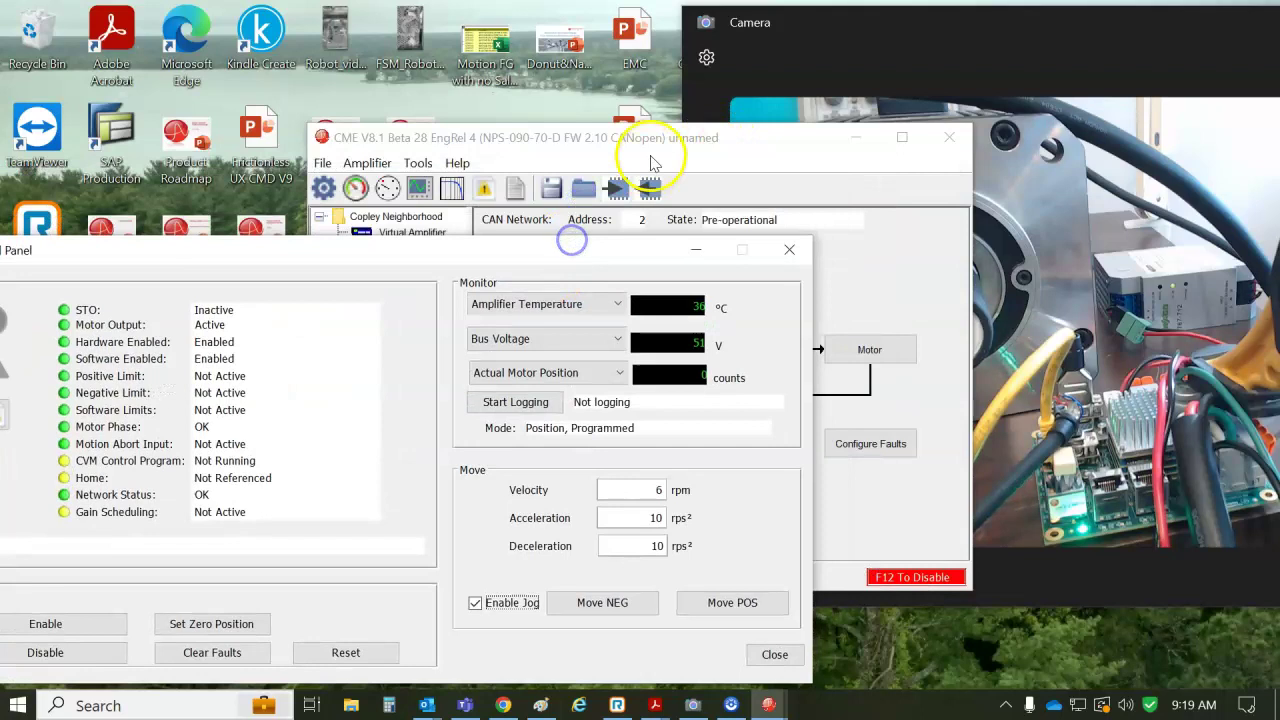
left_click_drag(682, 137, 537, 114)
left_click(585, 642)
left_click(737, 603)
left_click(613, 602)
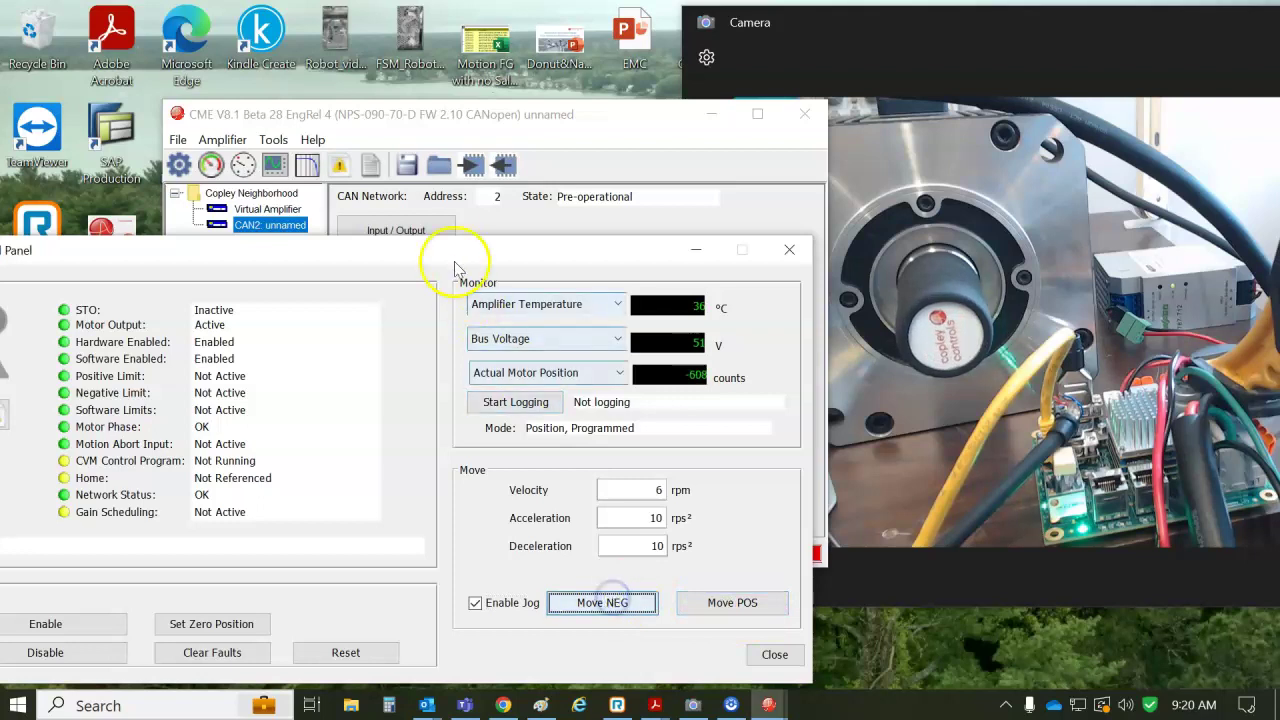
Turn off jog mode, software-disable and re-enable the amplifier, and close the Control Panel.
left_click_drag(455, 250, 564, 204)
left_click(585, 557)
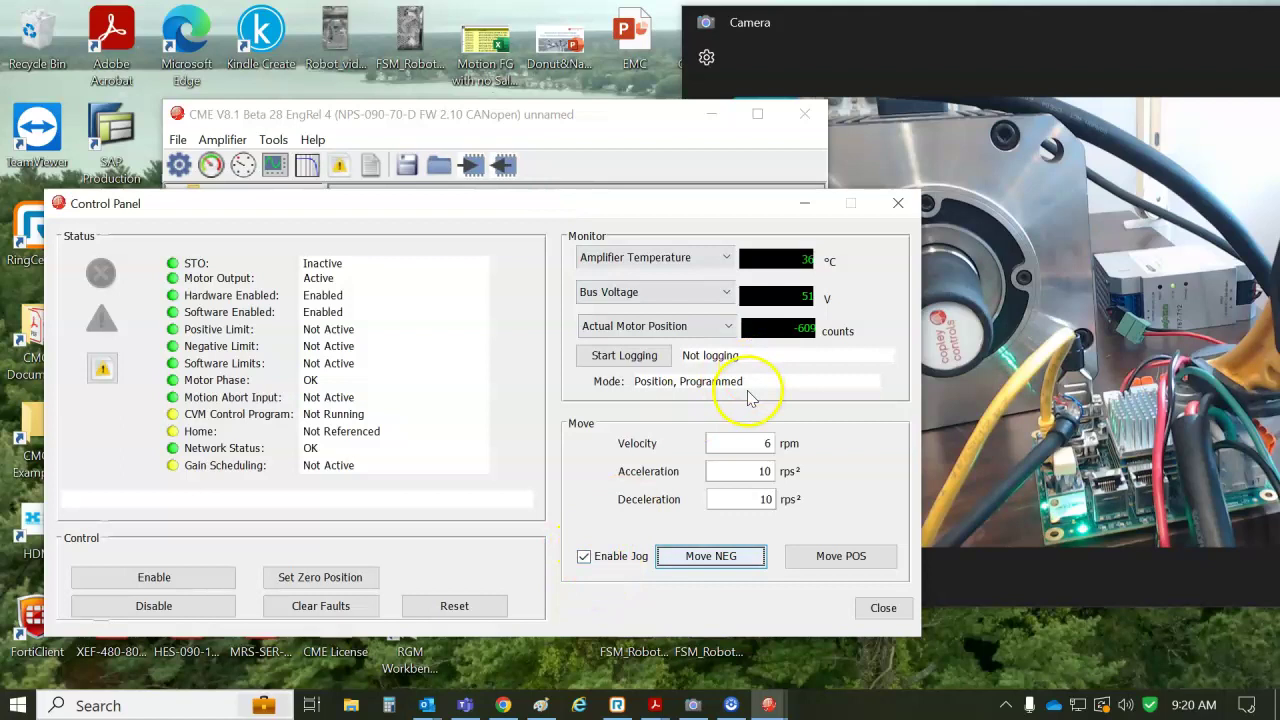
left_click(583, 557)
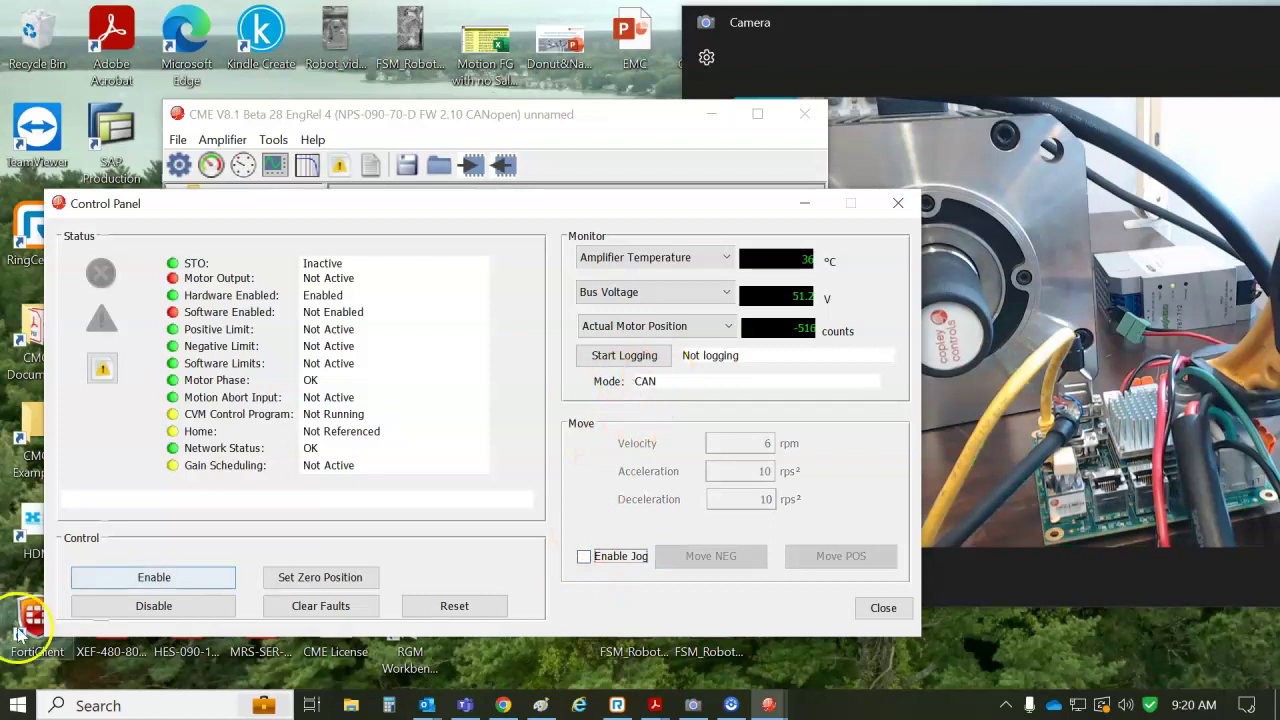
left_click(170, 607)
left_click(157, 576)
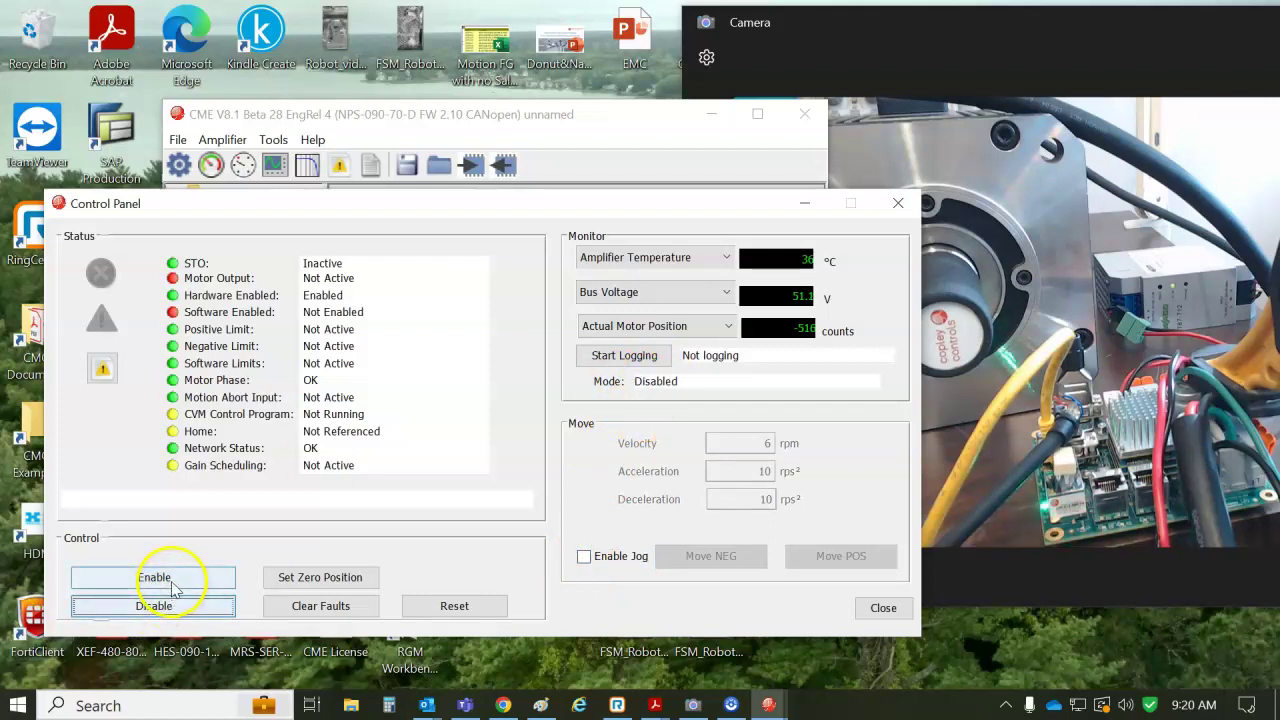
left_click(898, 203)
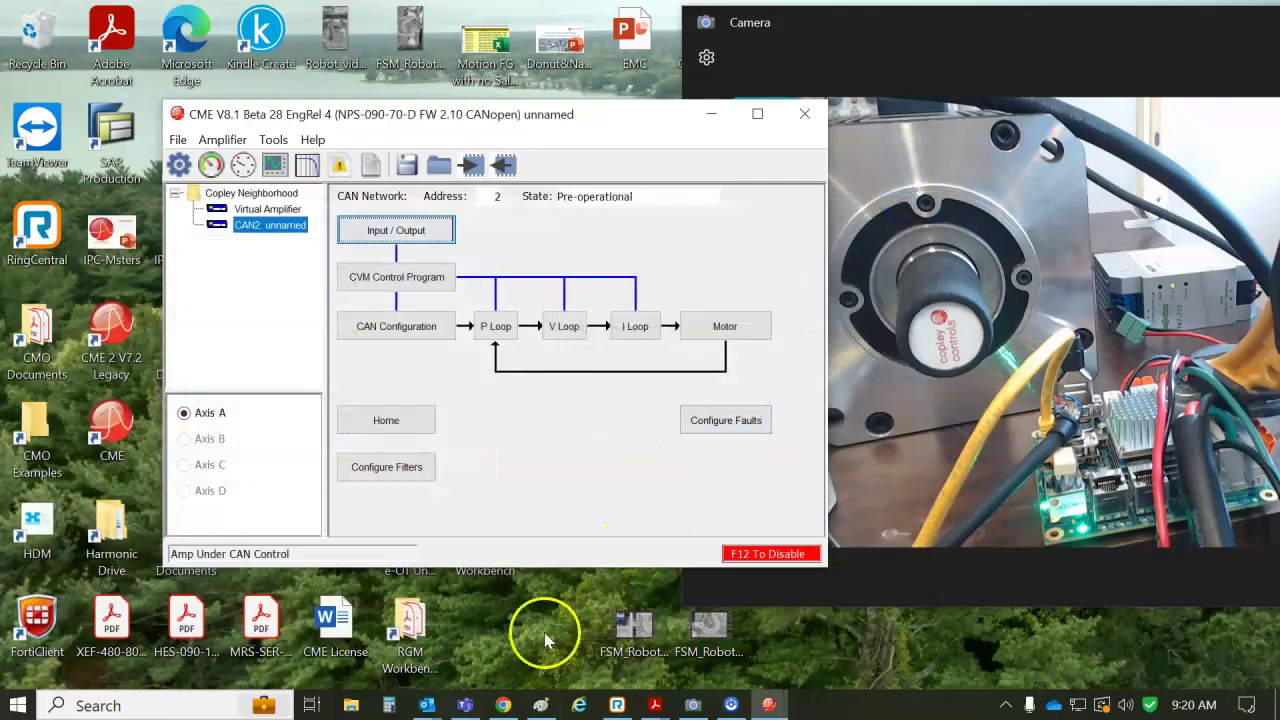
Switch to Chrome and open the Nano Module CANopen NPS Datasheet from the Nano section of the Copley support page.
left_click(502, 704)
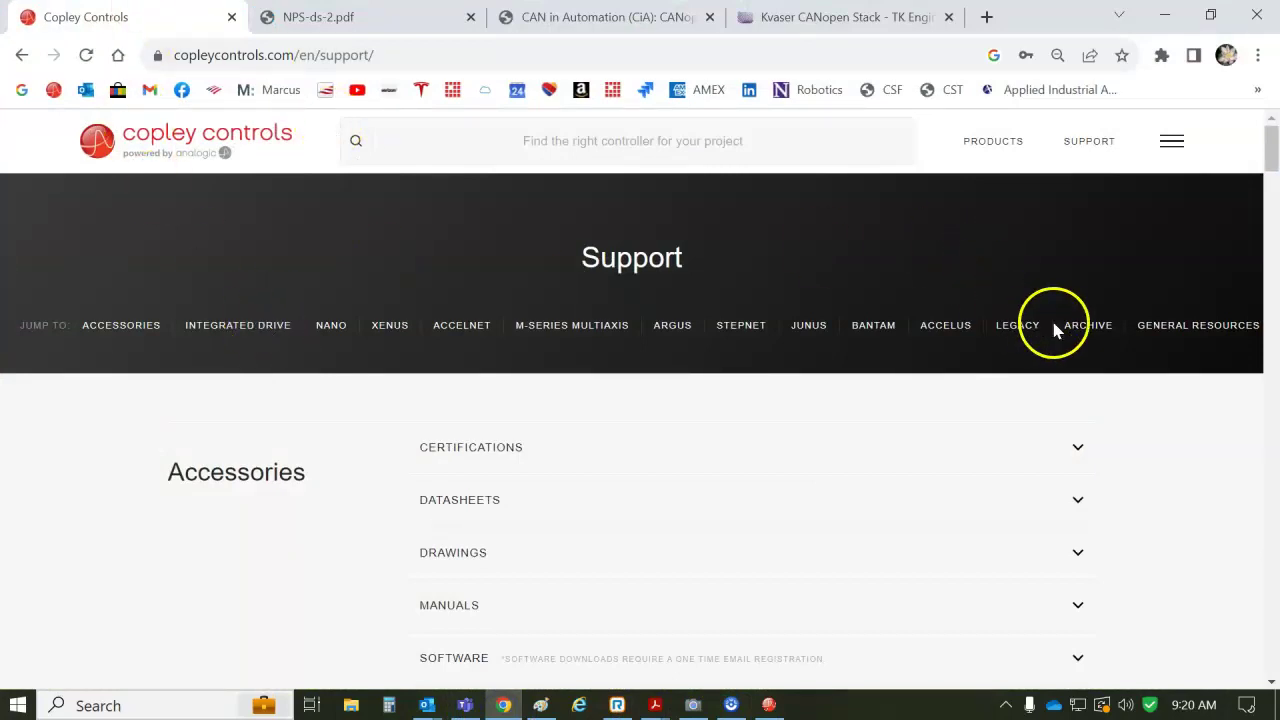
left_click(334, 326)
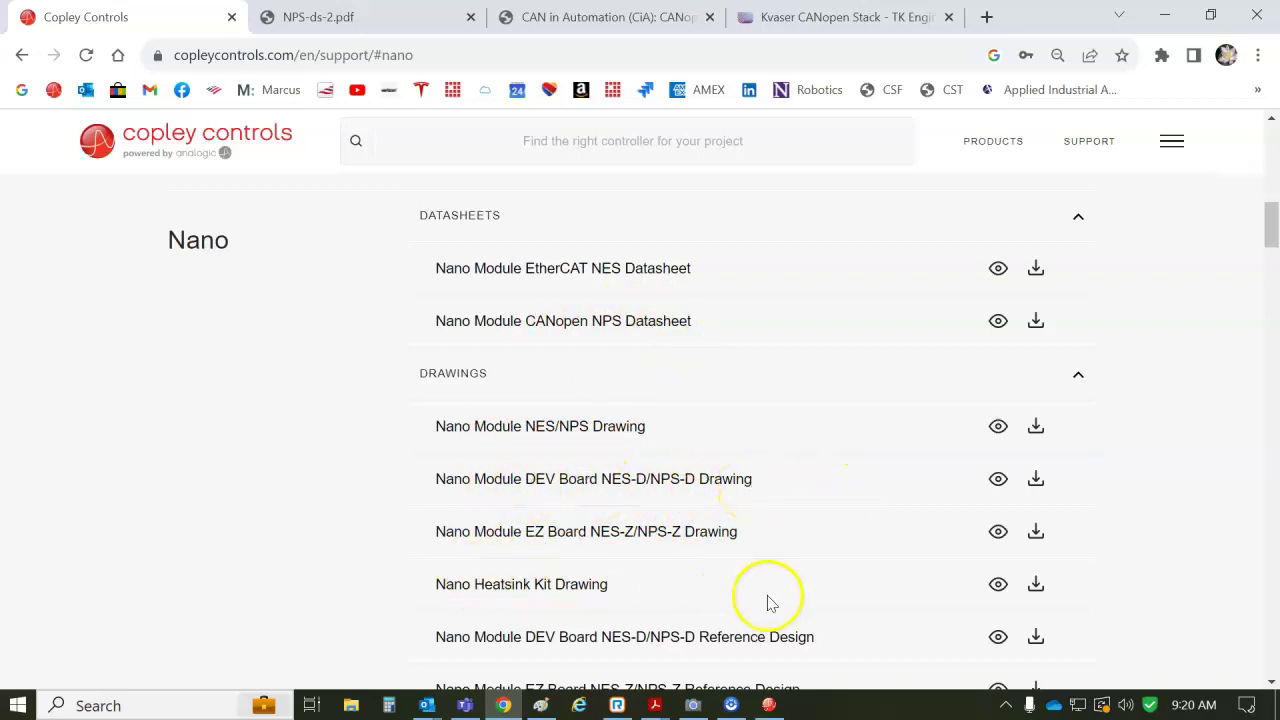
scroll(1272, 681, "down", 3)
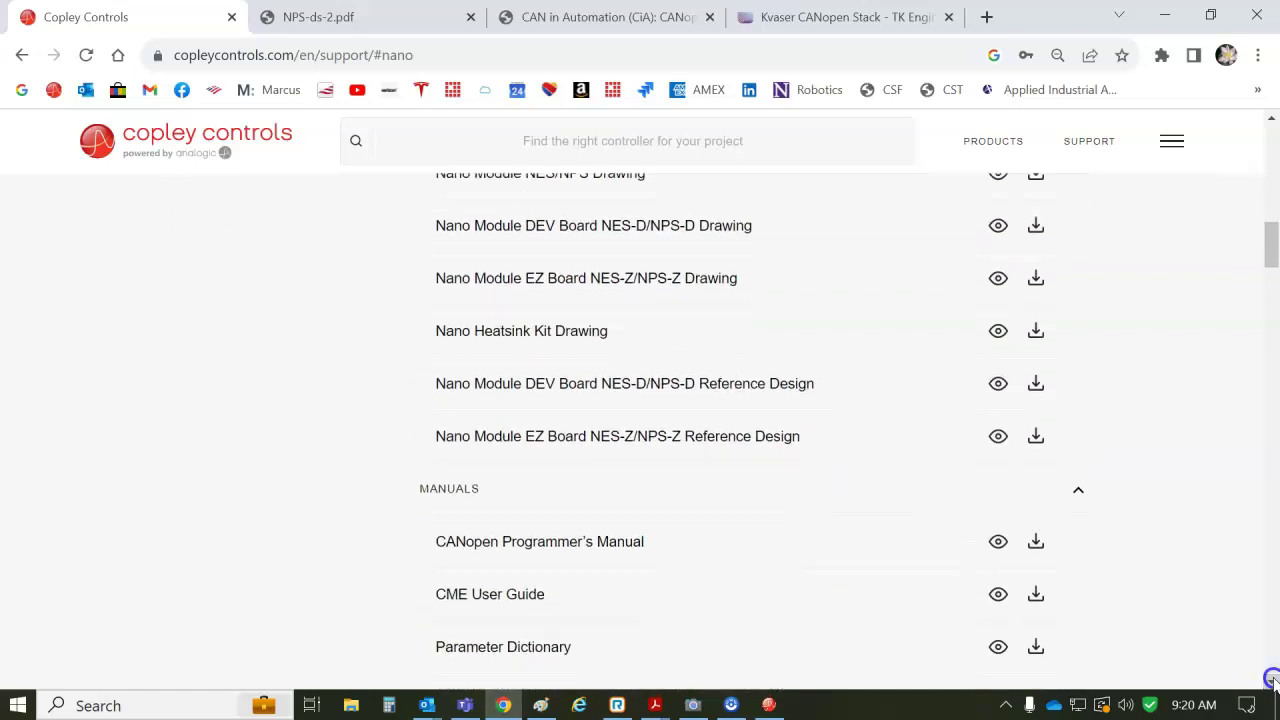
left_click_drag(1271, 240, 1269, 200)
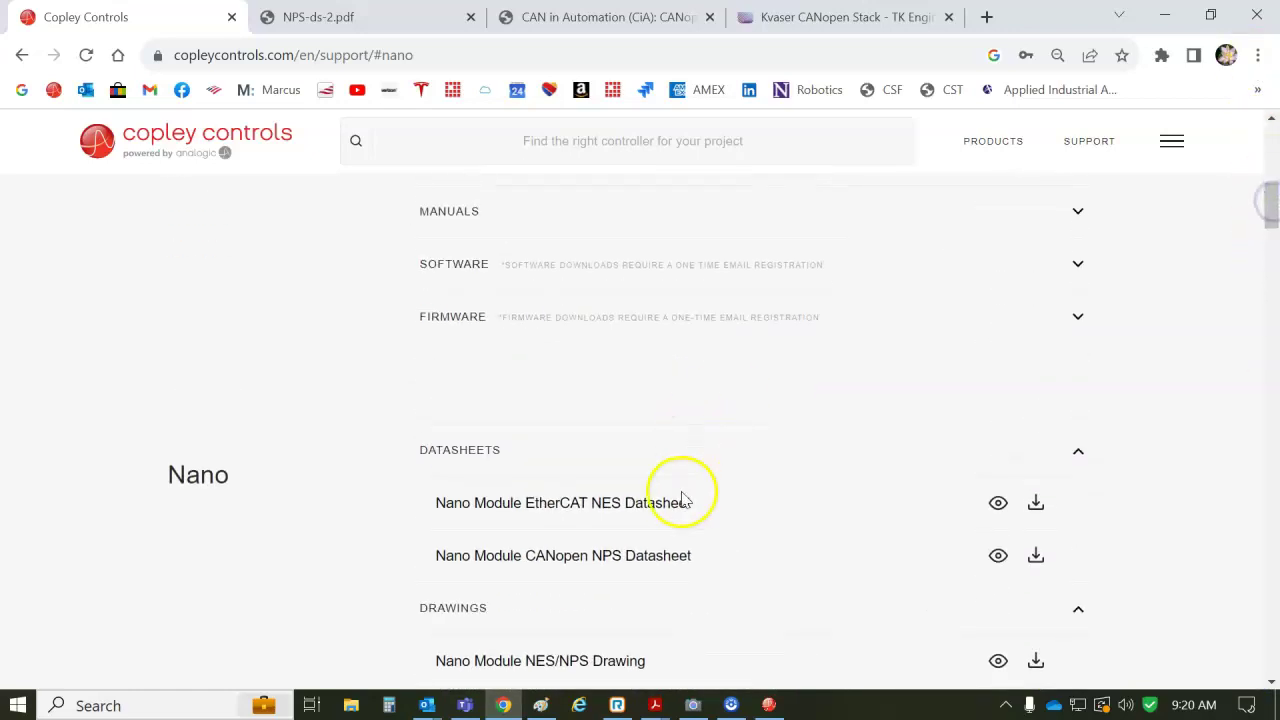
left_click(997, 557)
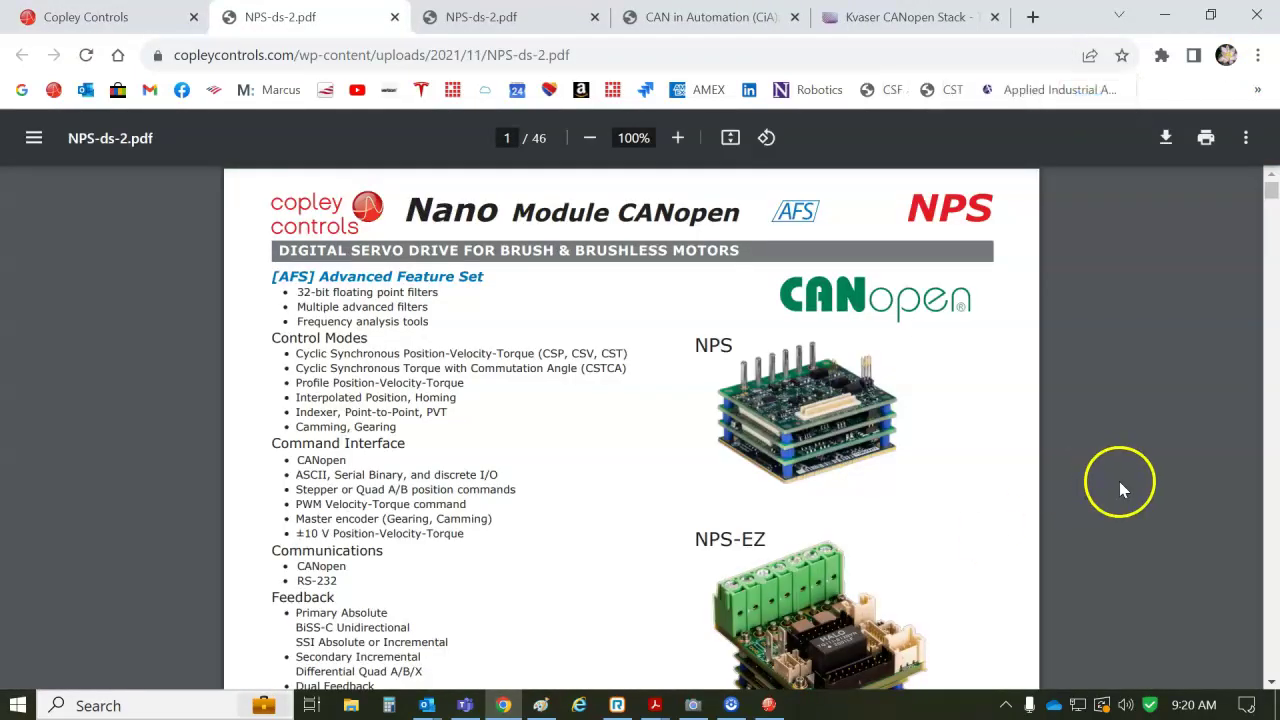
Find the CAN LEDs description under CAN Bus Communications on page 22 of the NPS datasheet.
scroll(1272, 205, "down", 5)
left_click_drag(1272, 205, 1268, 421)
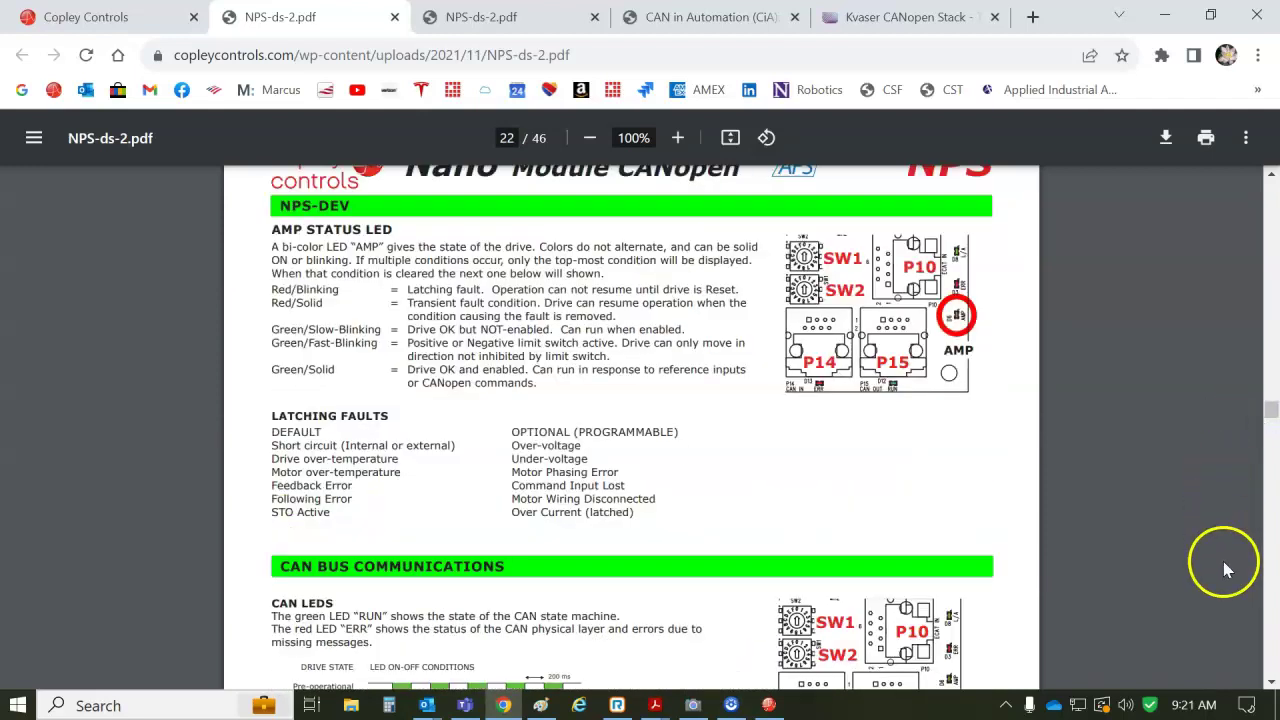
left_click(1271, 683)
left_click(1271, 683)
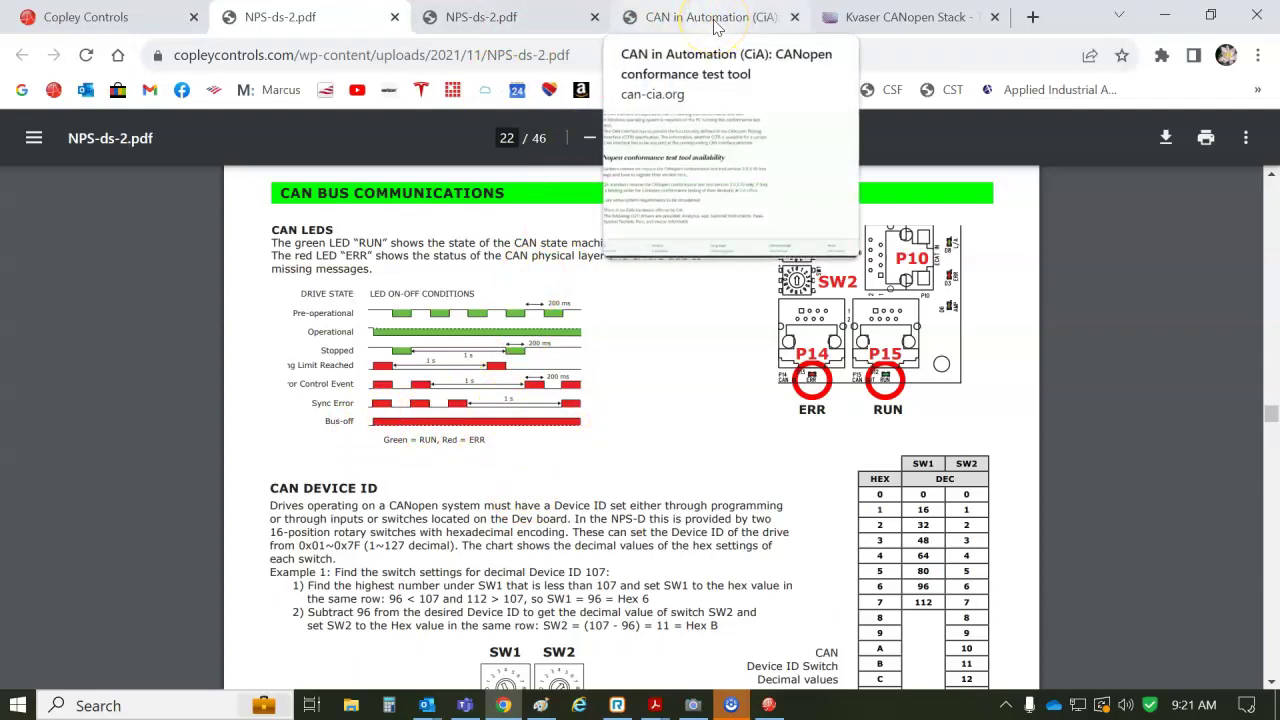
Switch to the DR-303-3 Indicator Specification in Acrobat Reader and review the indicator states and flash rates figure on page 7.
mouse_move(657, 711)
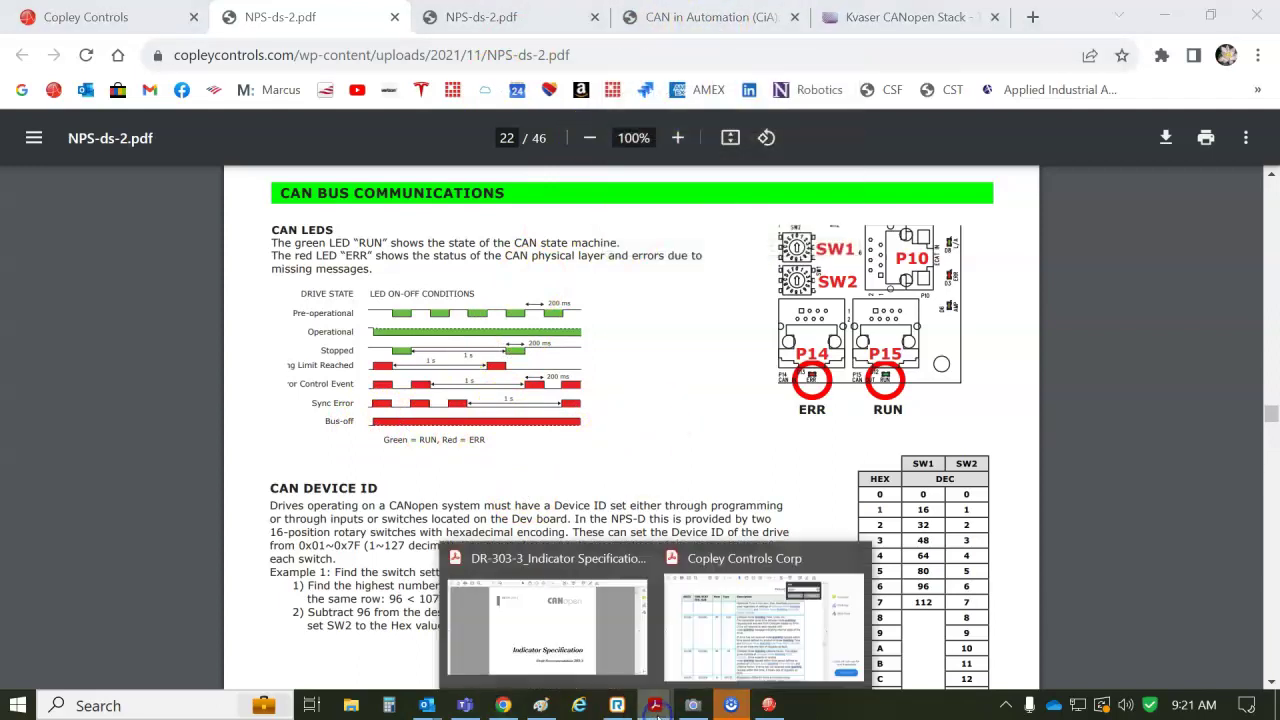
left_click(583, 626)
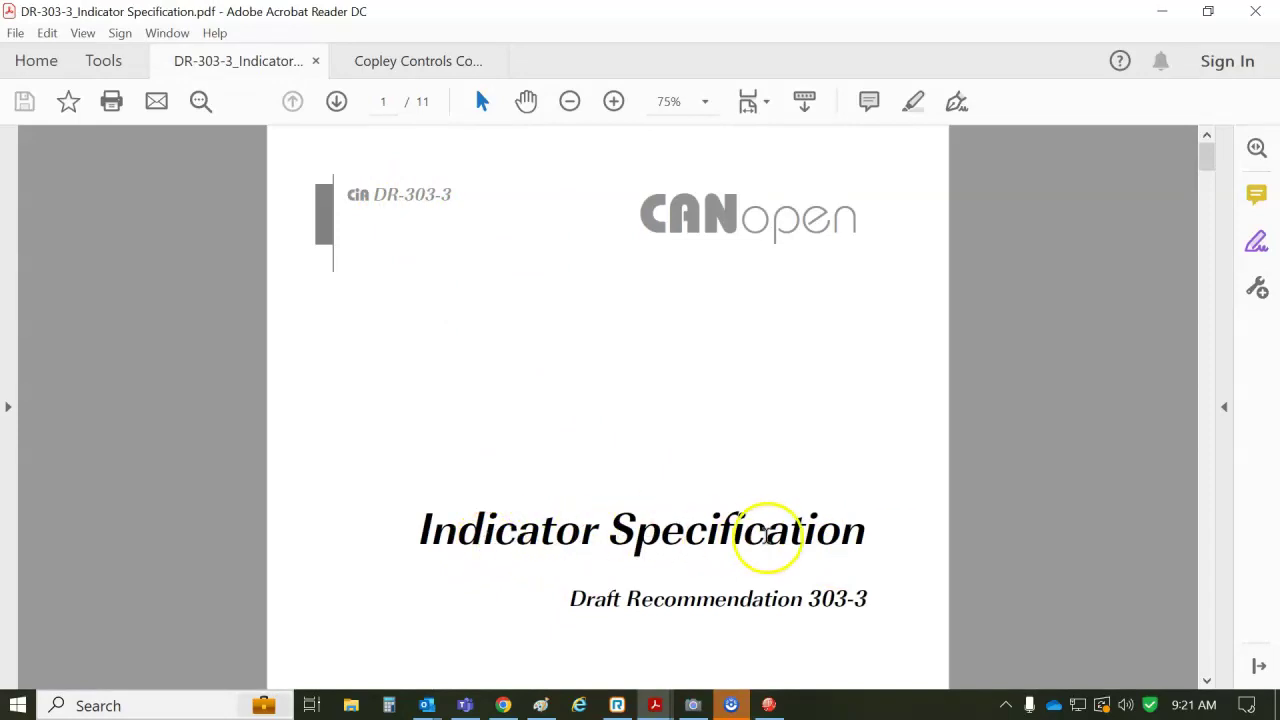
left_click(1203, 654)
scroll(1203, 651, "down", 20)
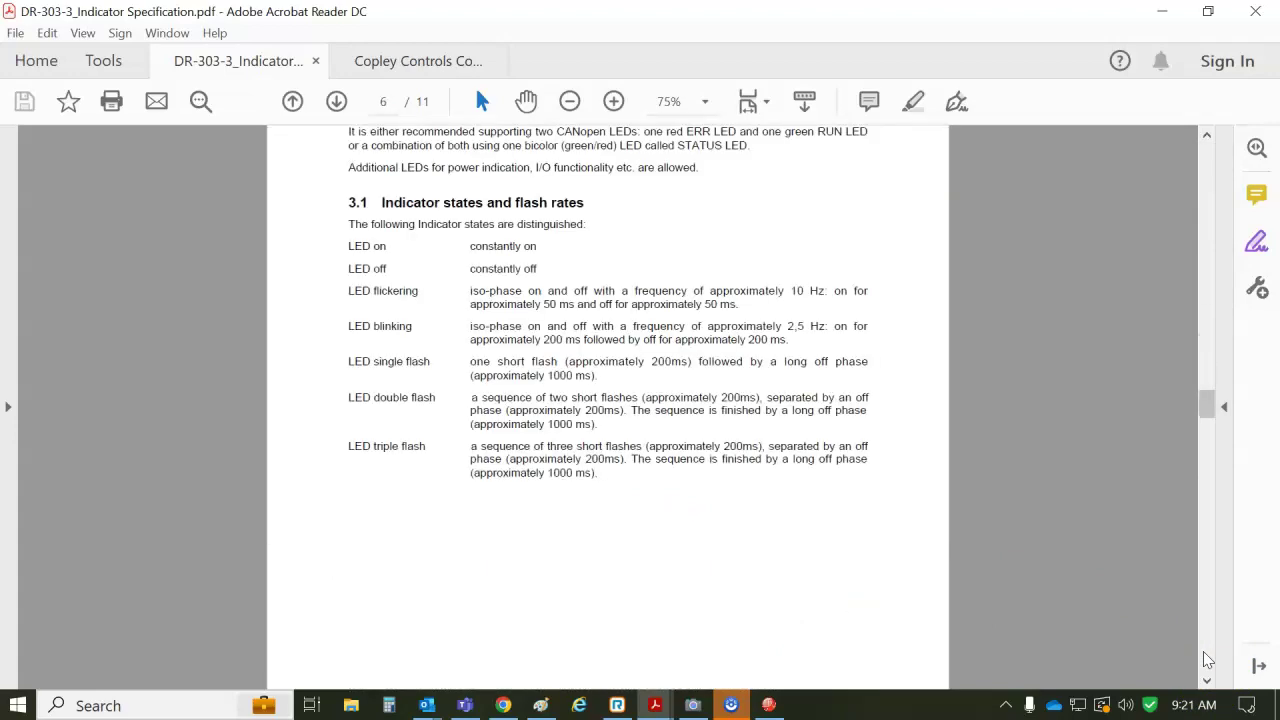
scroll(1203, 651, "down", 5)
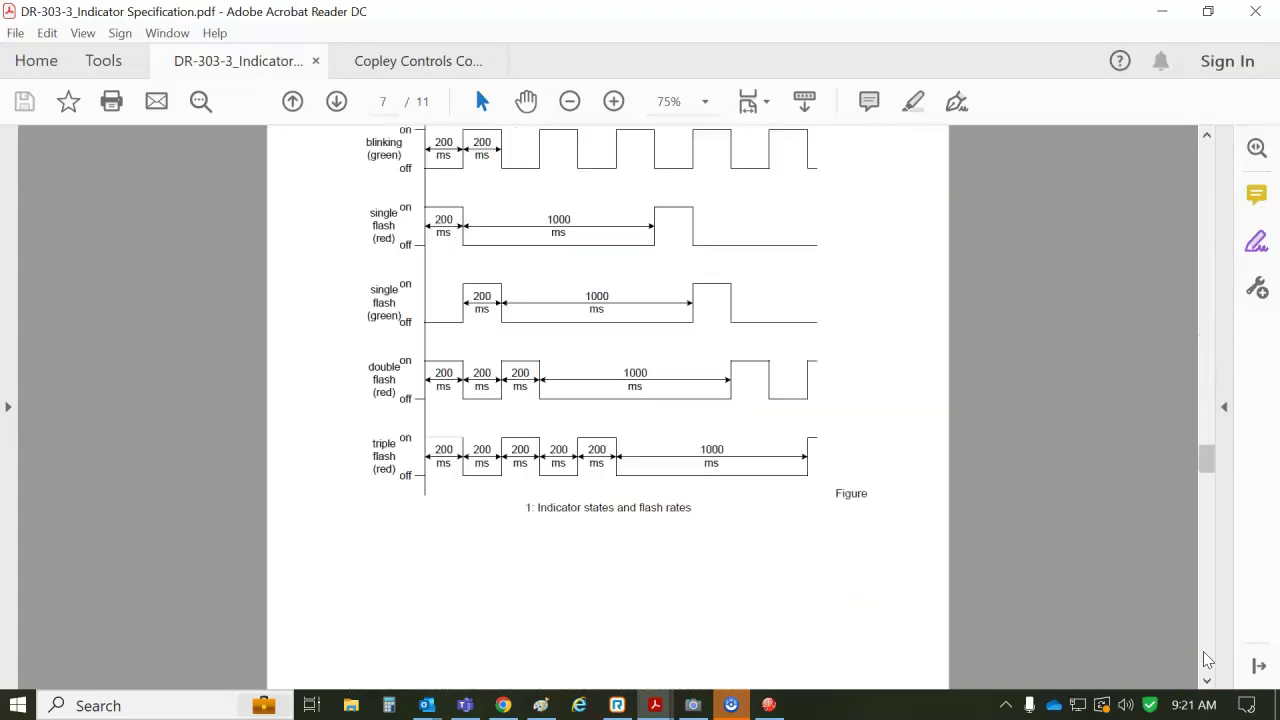
left_click(1208, 136)
left_click(1208, 136)
left_click(1208, 136)
left_click(1208, 136)
left_click(1208, 136)
left_click(1208, 136)
left_click(1208, 136)
left_click(1208, 136)
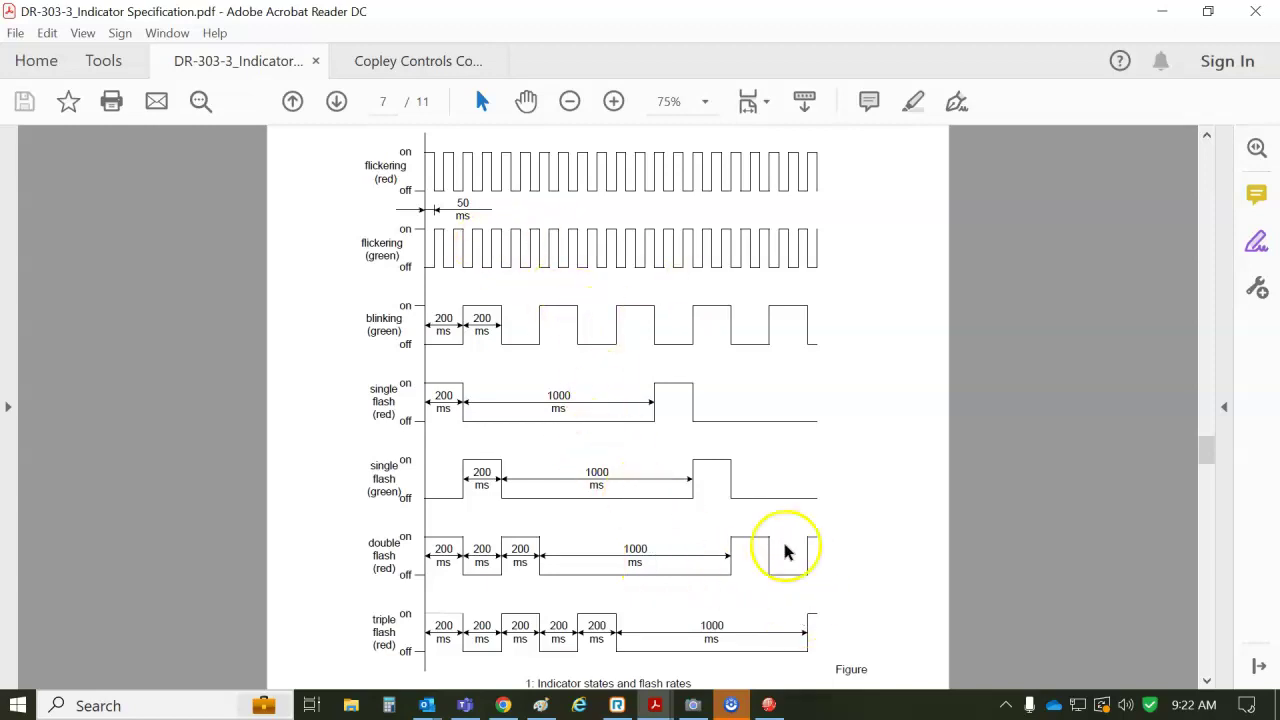
Review the CANopen ERROR LED truth table in section 3.2 on page 8, then minimize the specification.
scroll(1213, 660, "down", 10)
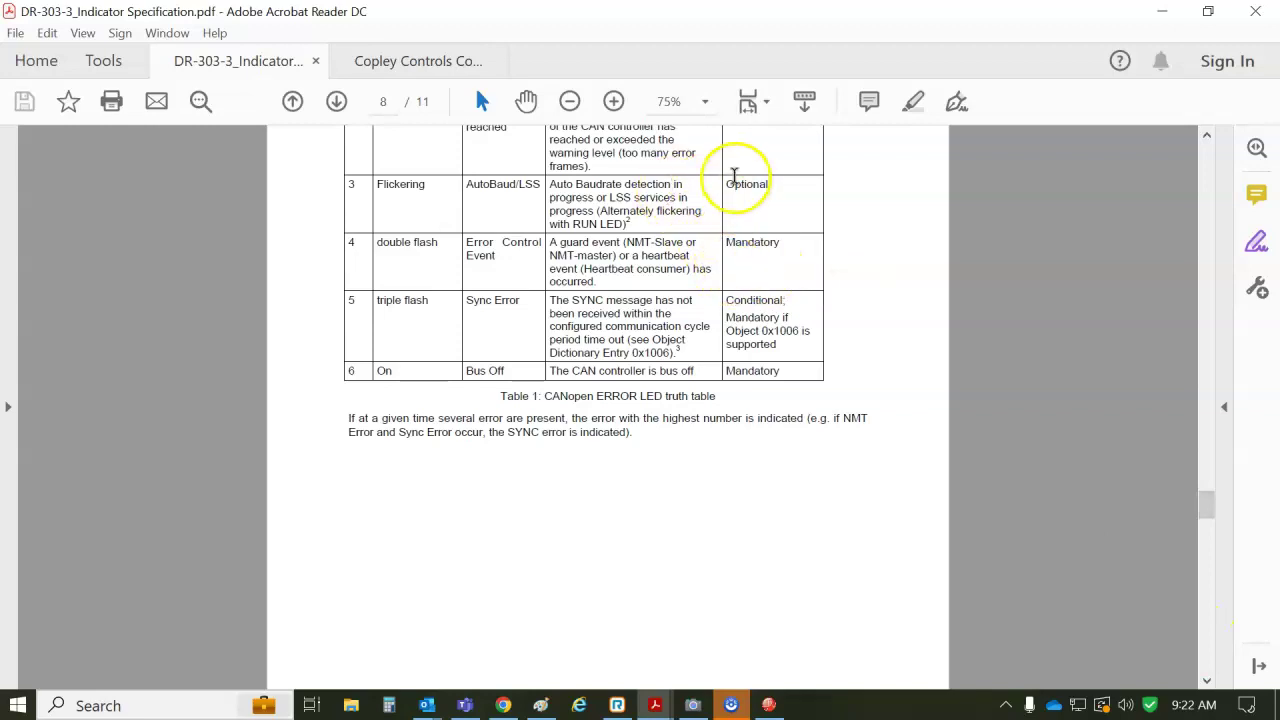
left_click_drag(731, 190, 814, 200)
left_click(809, 297)
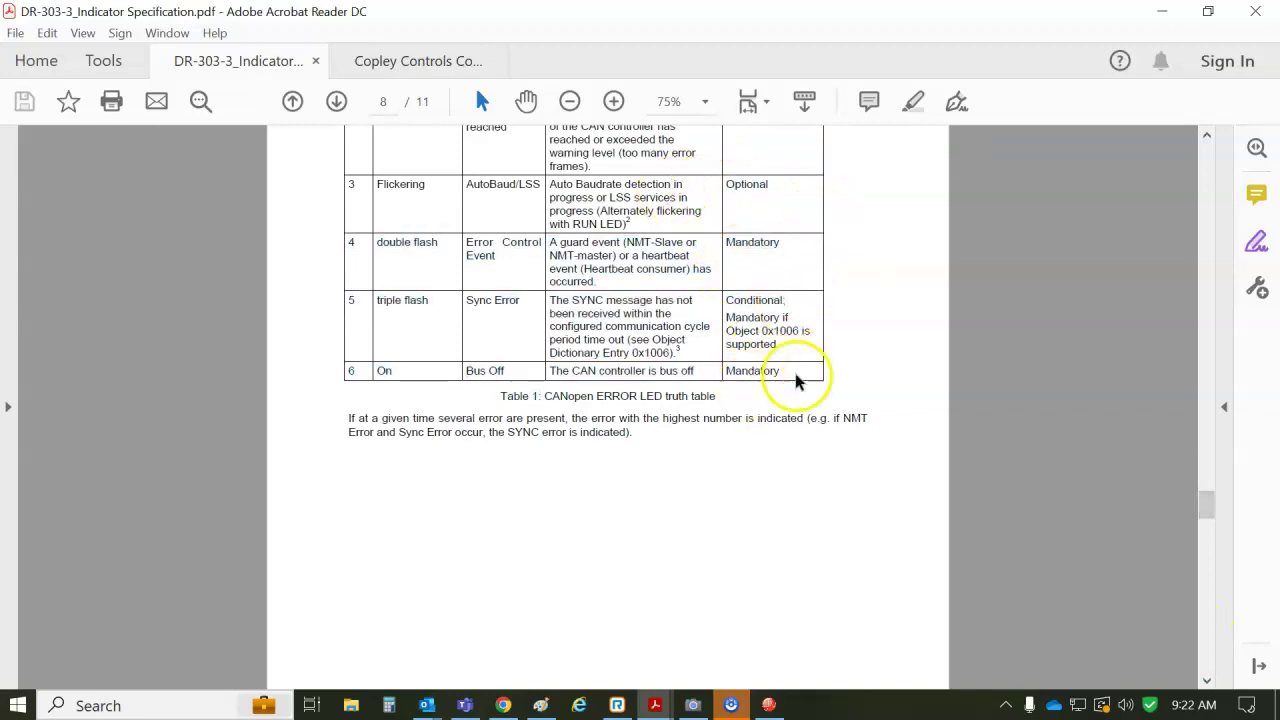
left_click_drag(1207, 515, 1207, 507)
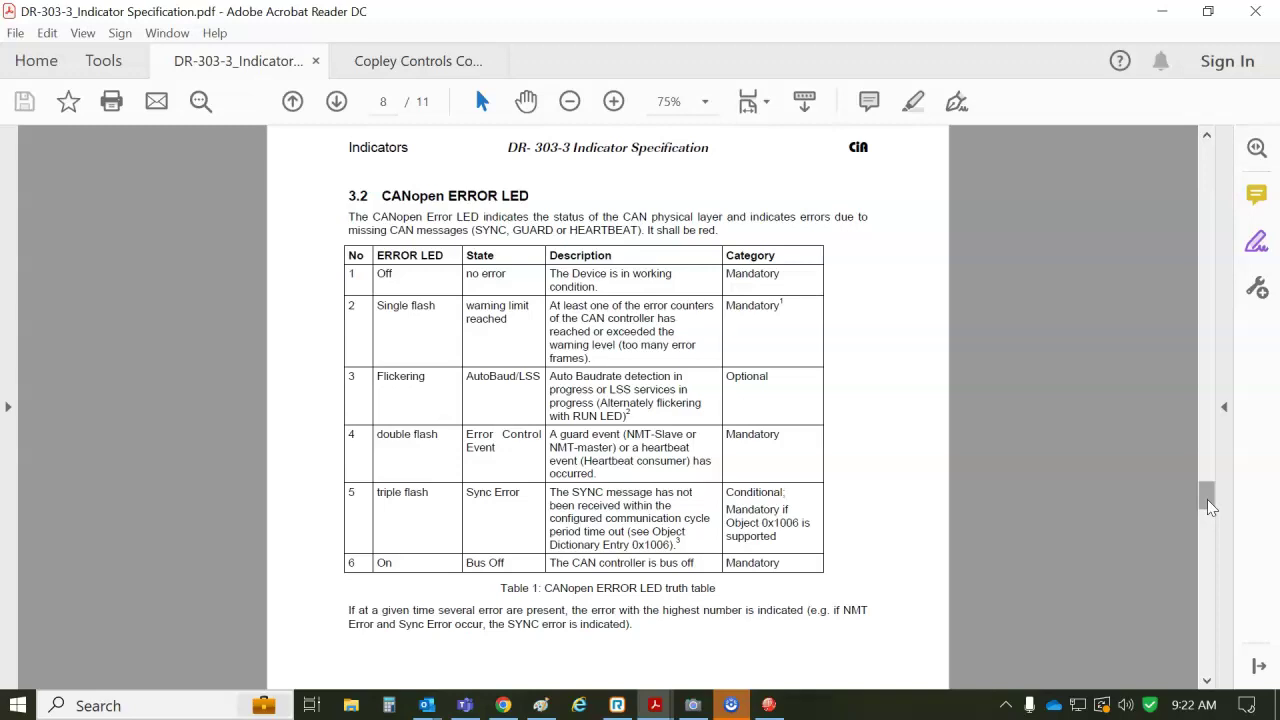
left_click(1166, 20)
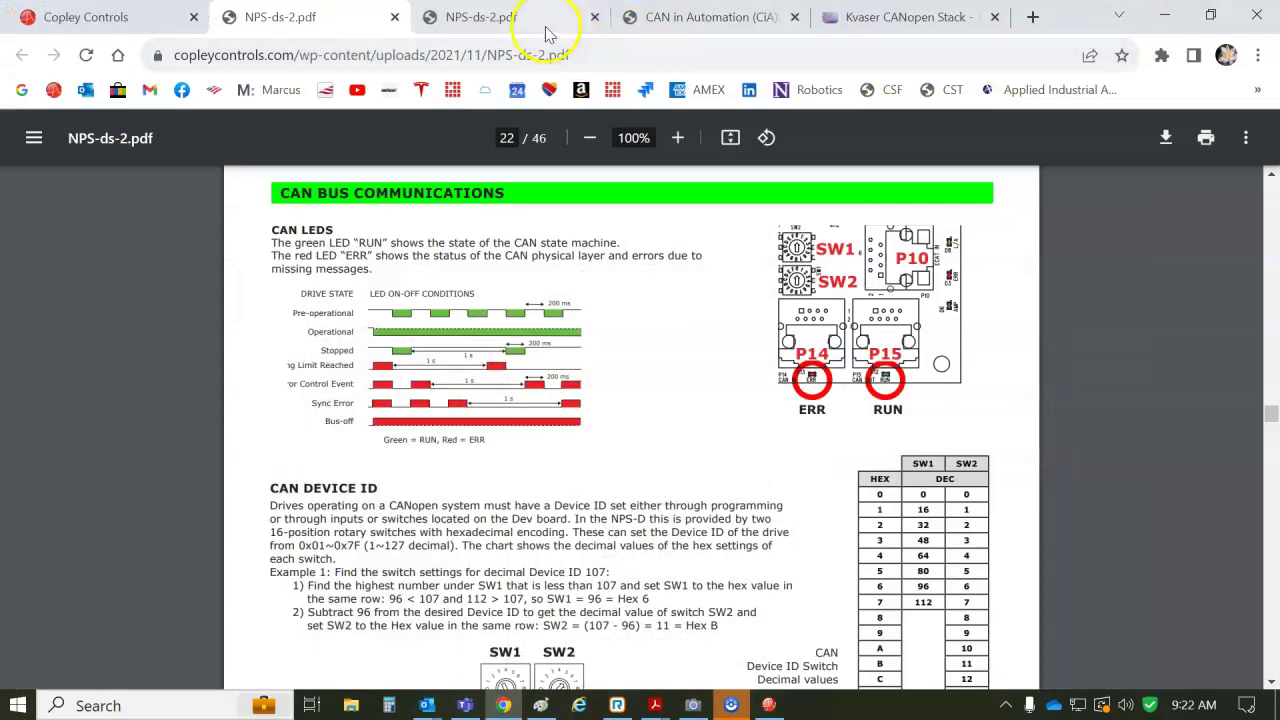
Review the CANopen conformance test tool availability on the CiA page and the supported functions on the Kvaser CANopen Stack page.
left_click(703, 17)
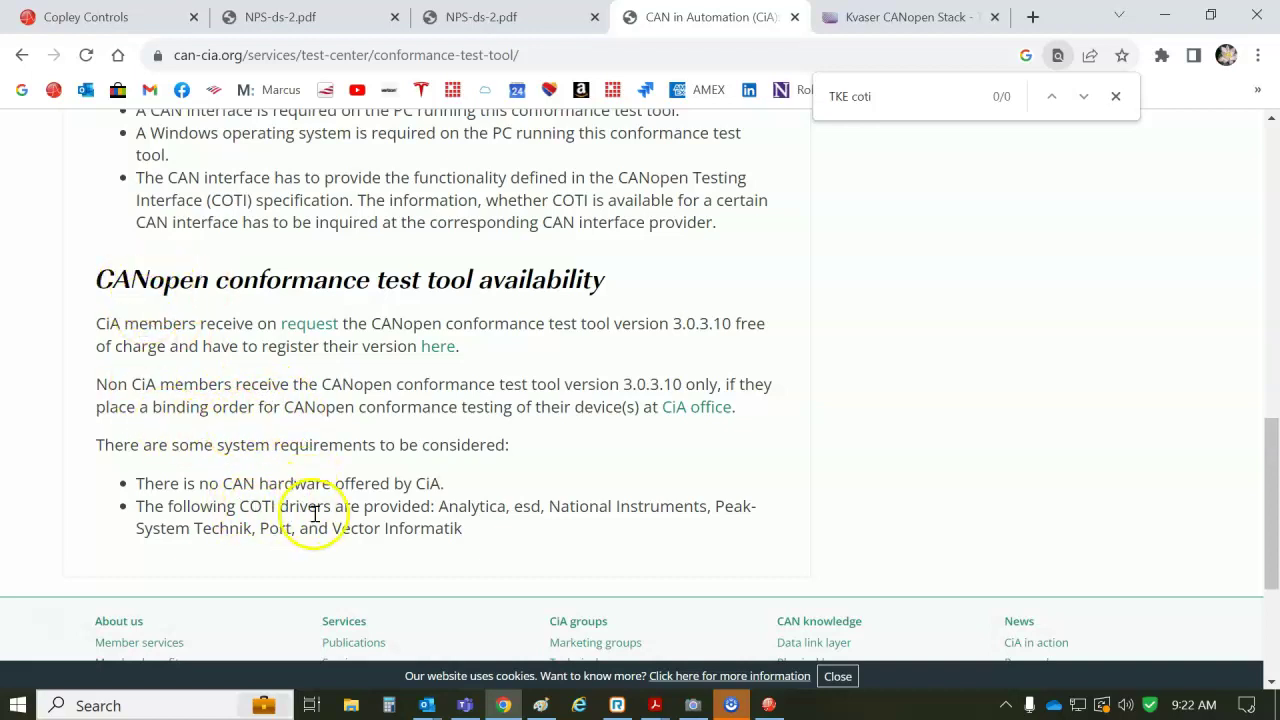
left_click(890, 20)
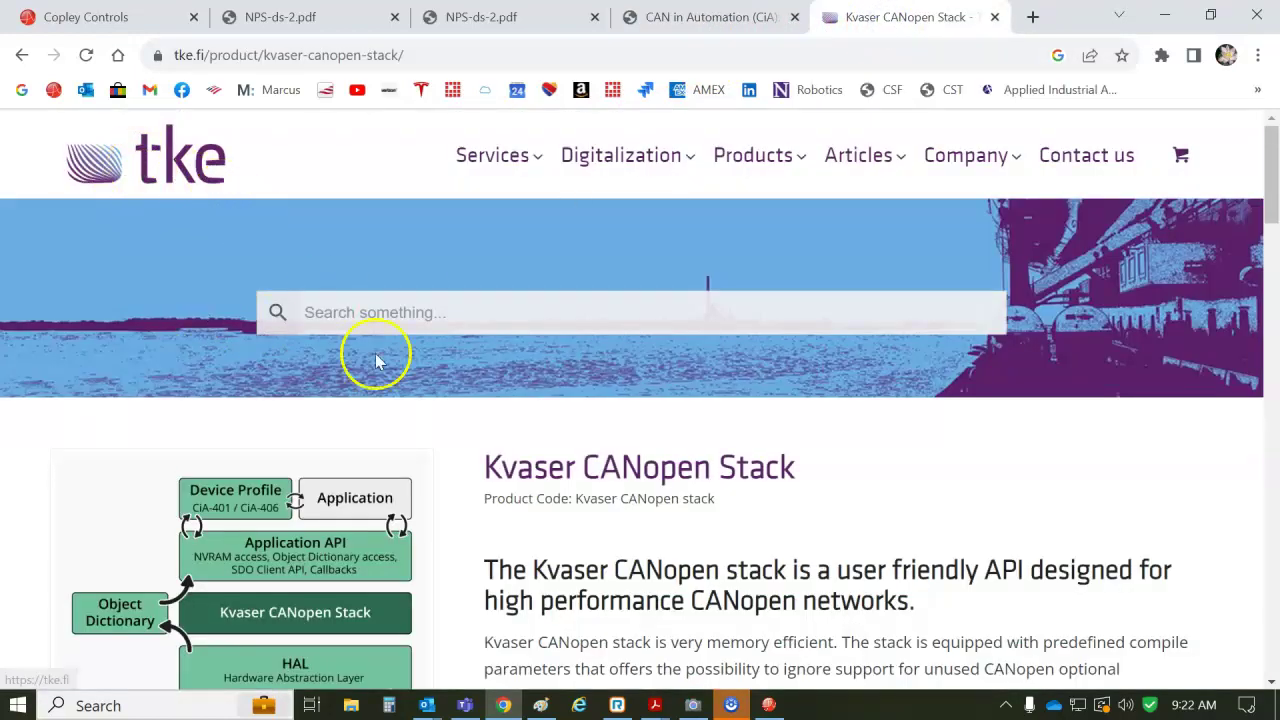
left_click_drag(1272, 185, 1273, 342)
Search the Kvaser CANopen Stack page for "led", "status" and "blink".
key("ctrl+f")
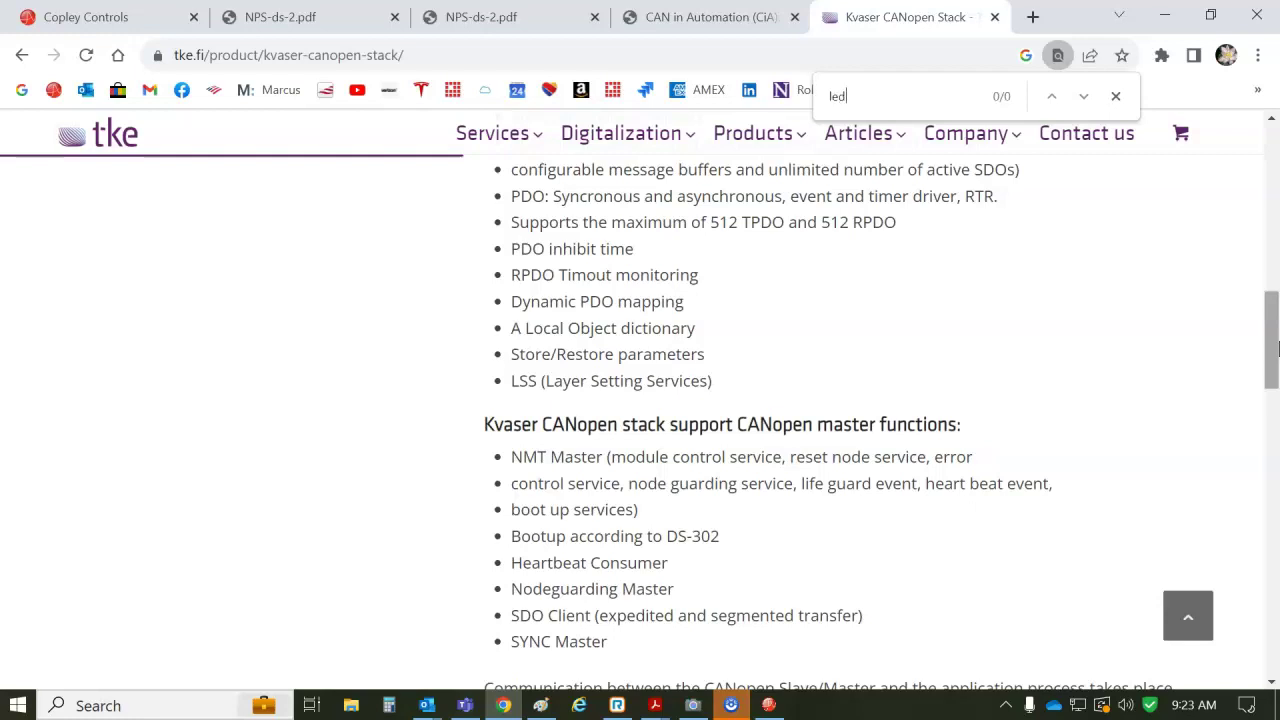
left_click(857, 103)
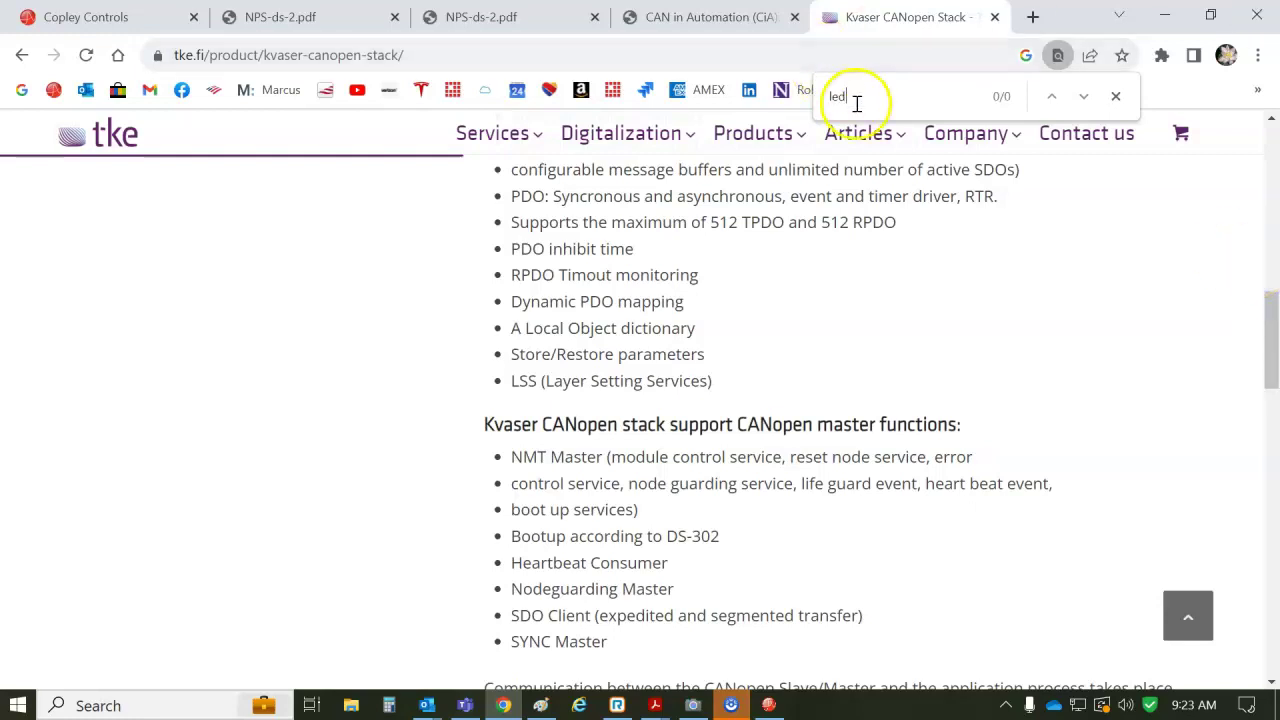
type("sta")
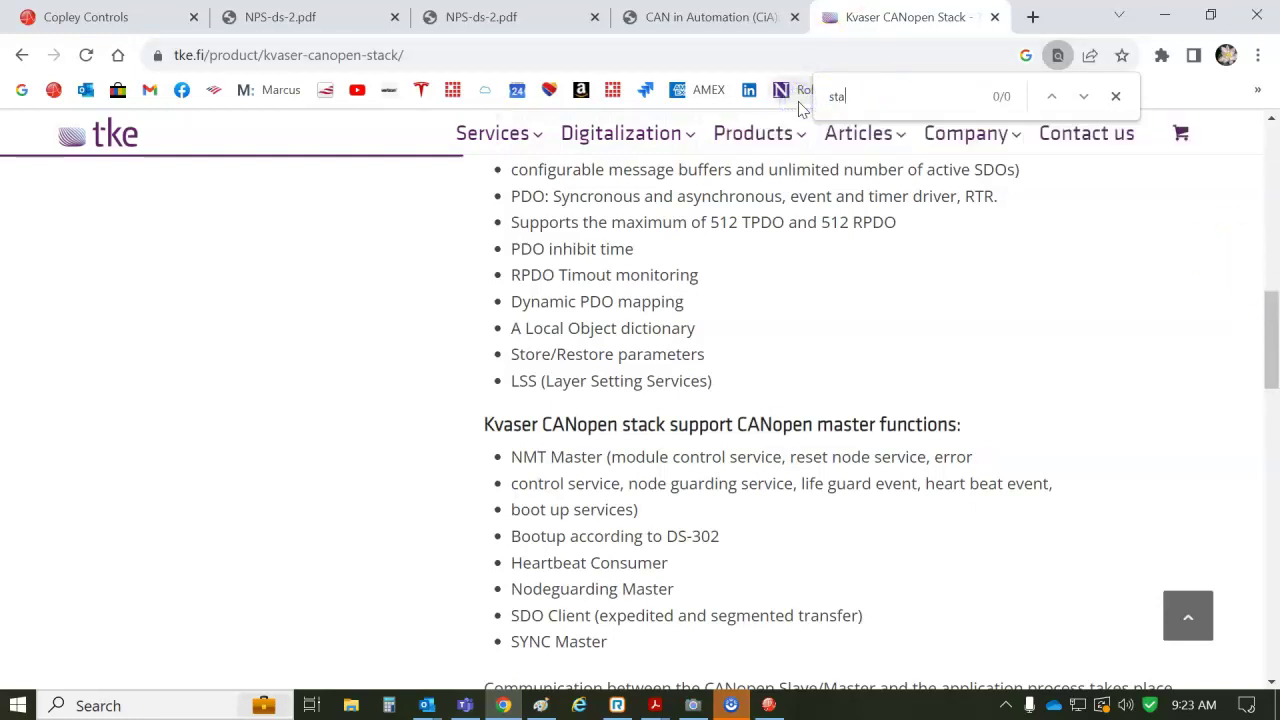
type("tus")
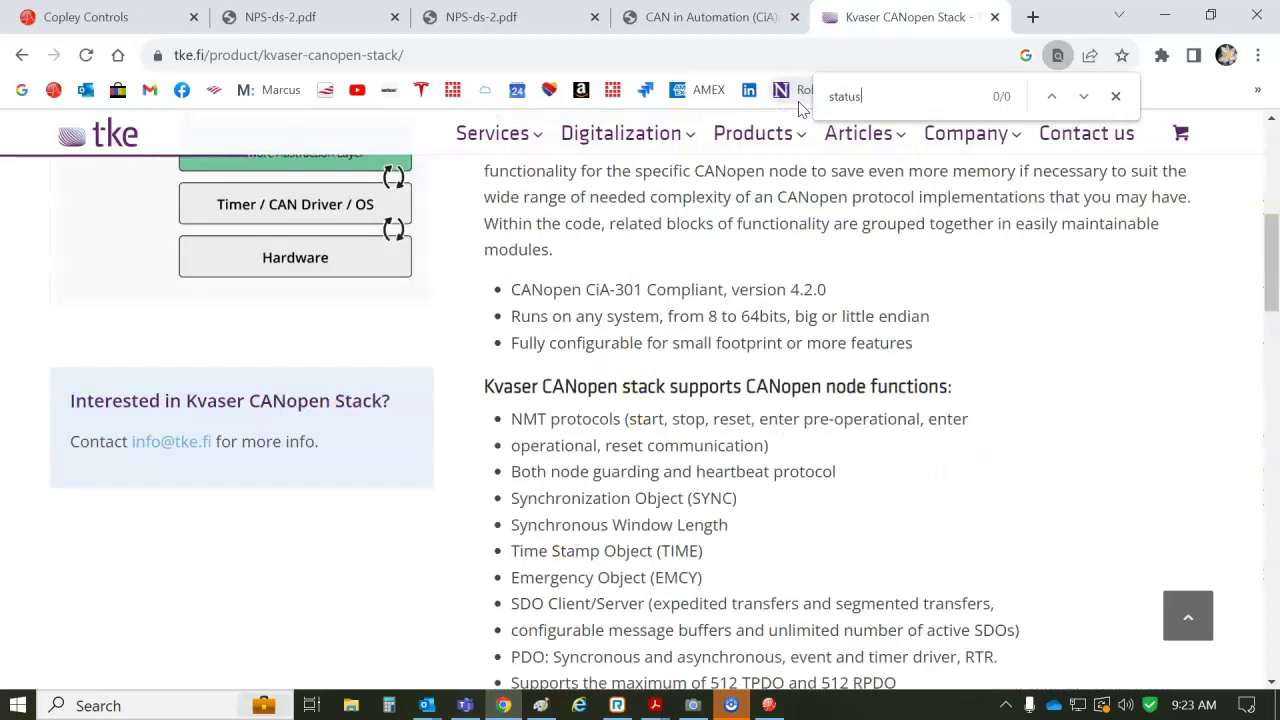
left_click(900, 105)
mouse_move(760, 135)
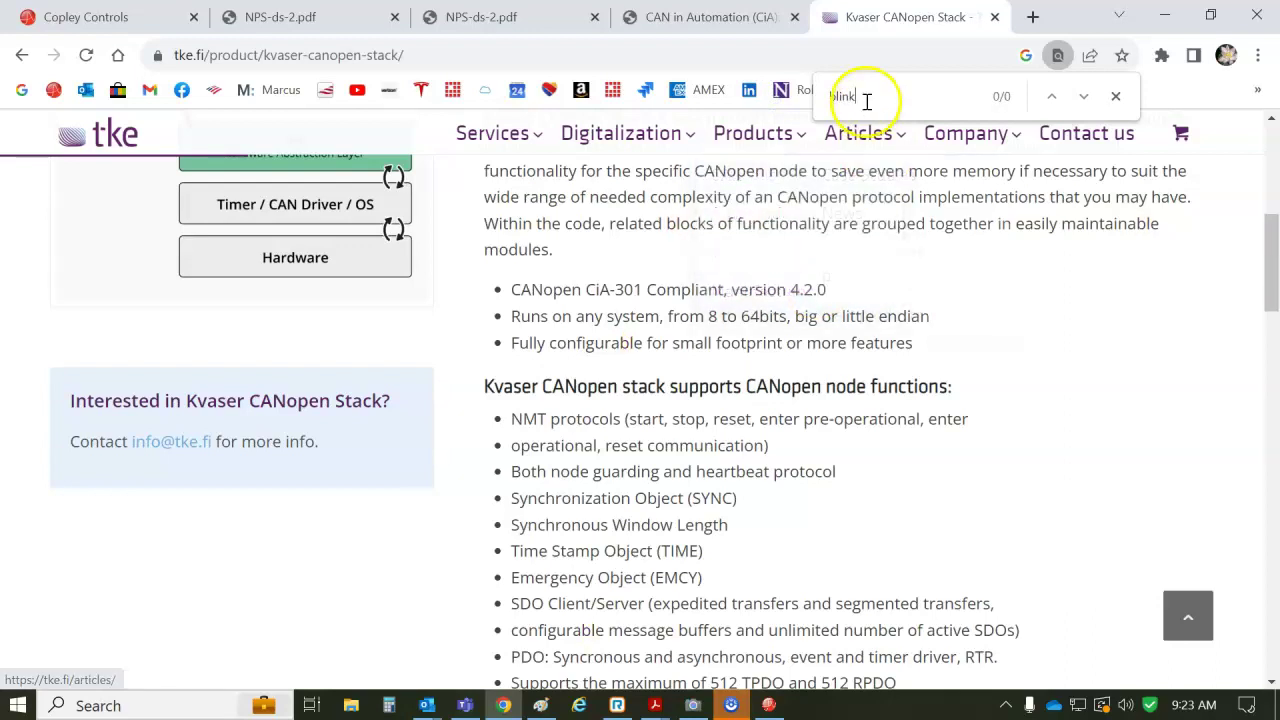
left_click_drag(866, 103, 797, 94)
left_click(645, 495)
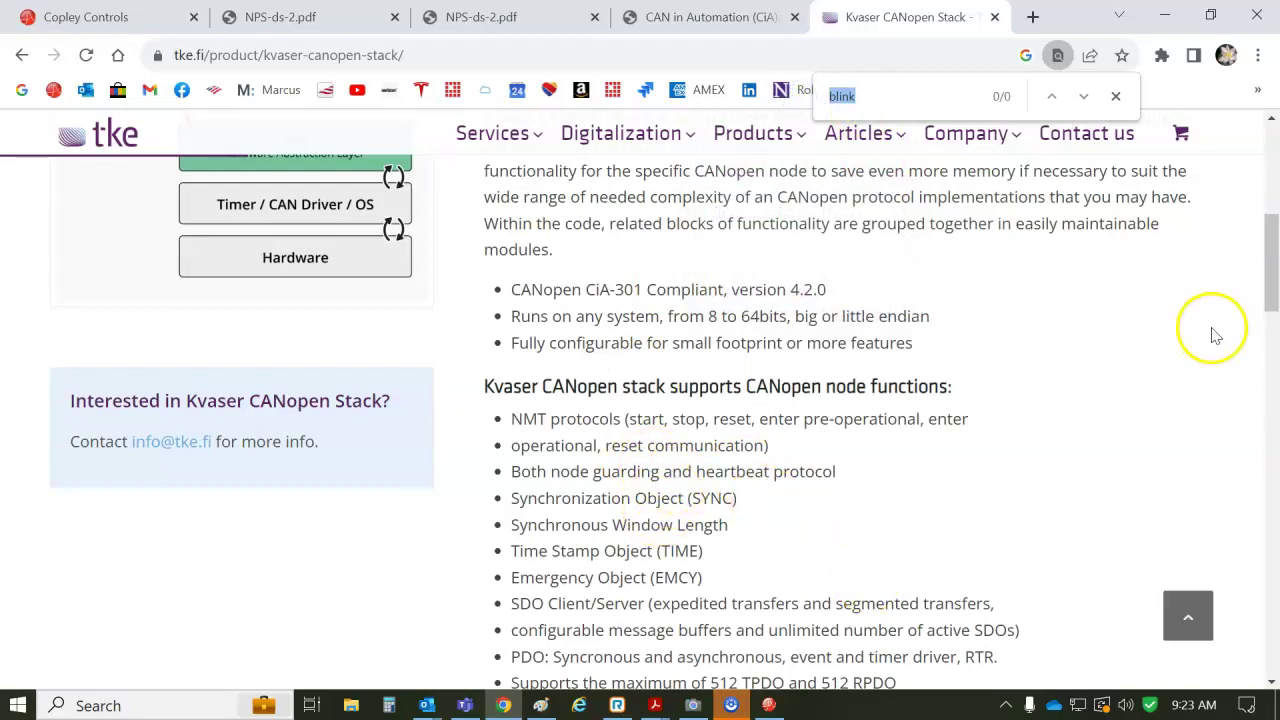
Examine the Kvaser CANopen stack's product description and its list of supported node functions.
mouse_move(1270, 290)
left_mouse_down()
mouse_move(1274, 382)
mouse_move(1274, 297)
left_mouse_up()
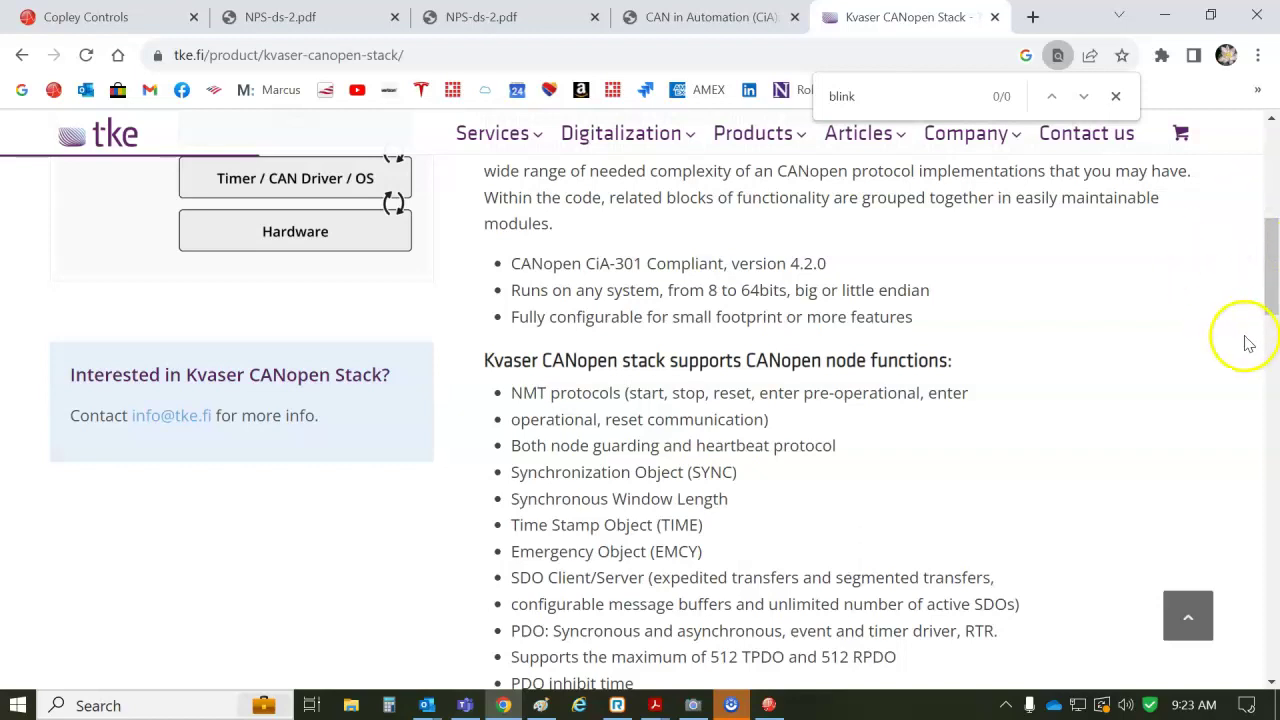
left_click_drag(1263, 263, 1272, 200)
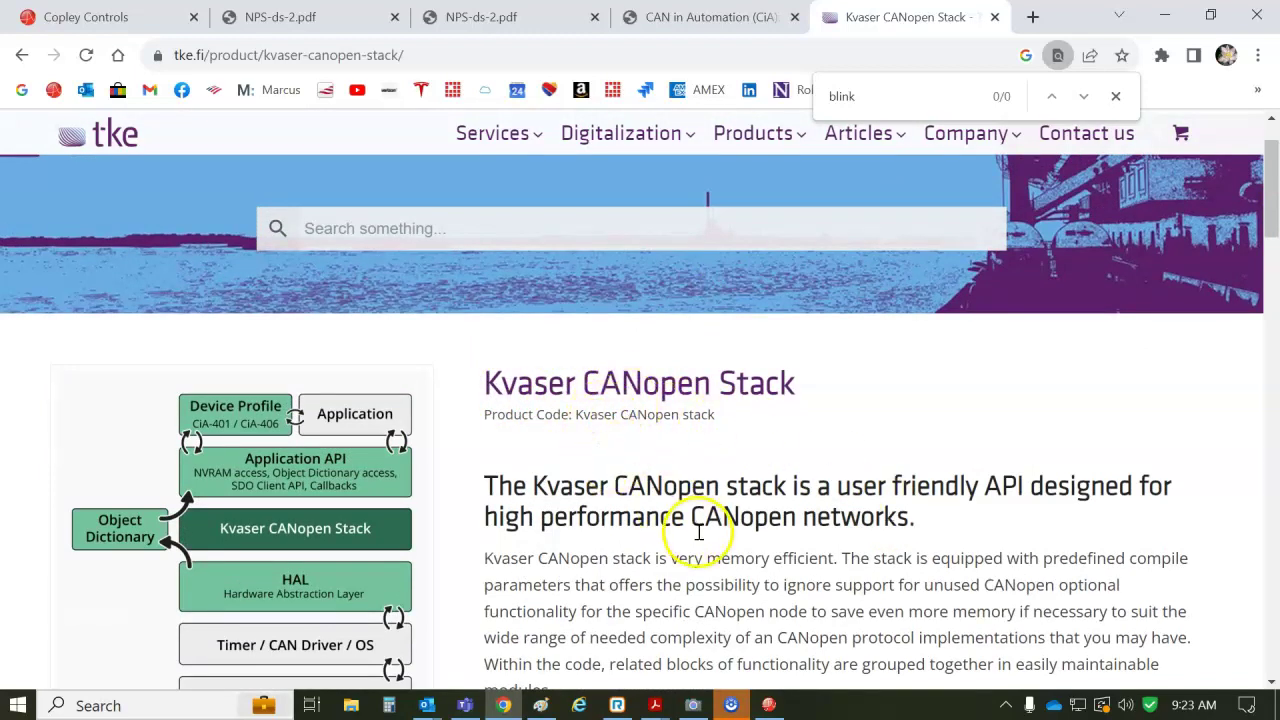
left_click_drag(1270, 205, 1273, 253)
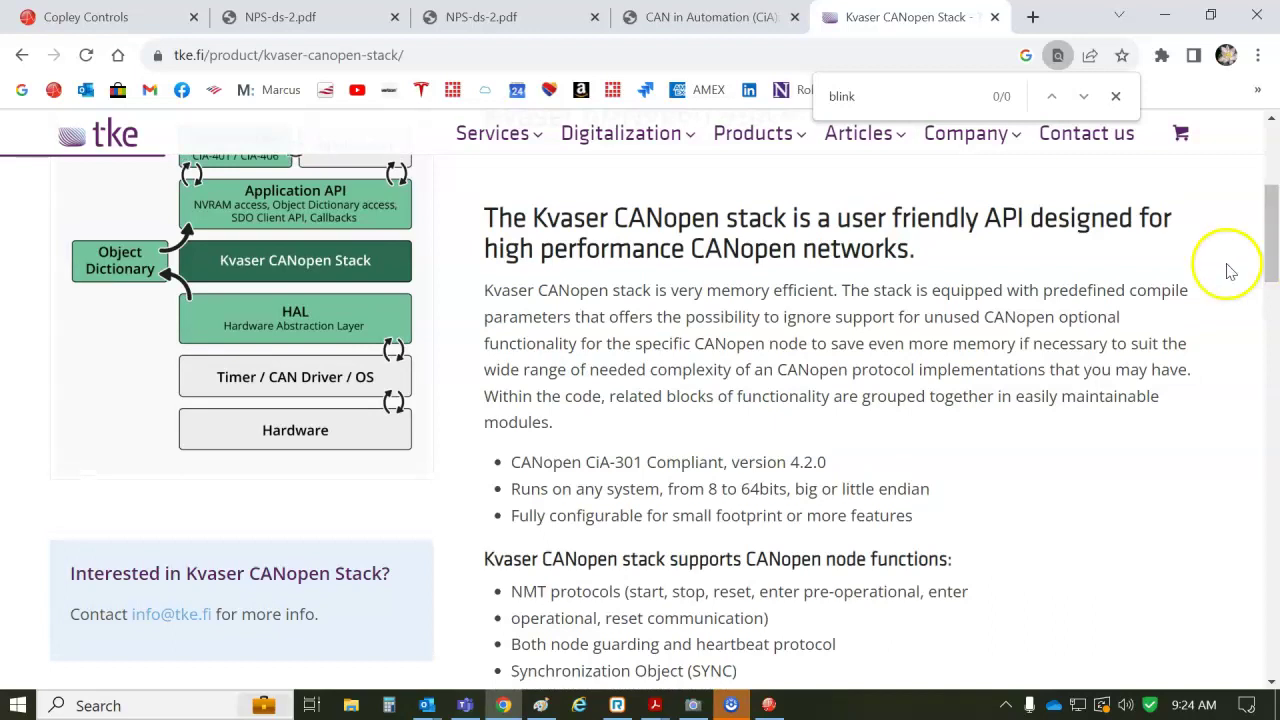
Minimize Chrome to return to CME beside the motor camera view, and move the CME window slightly lower.
left_click(1164, 15)
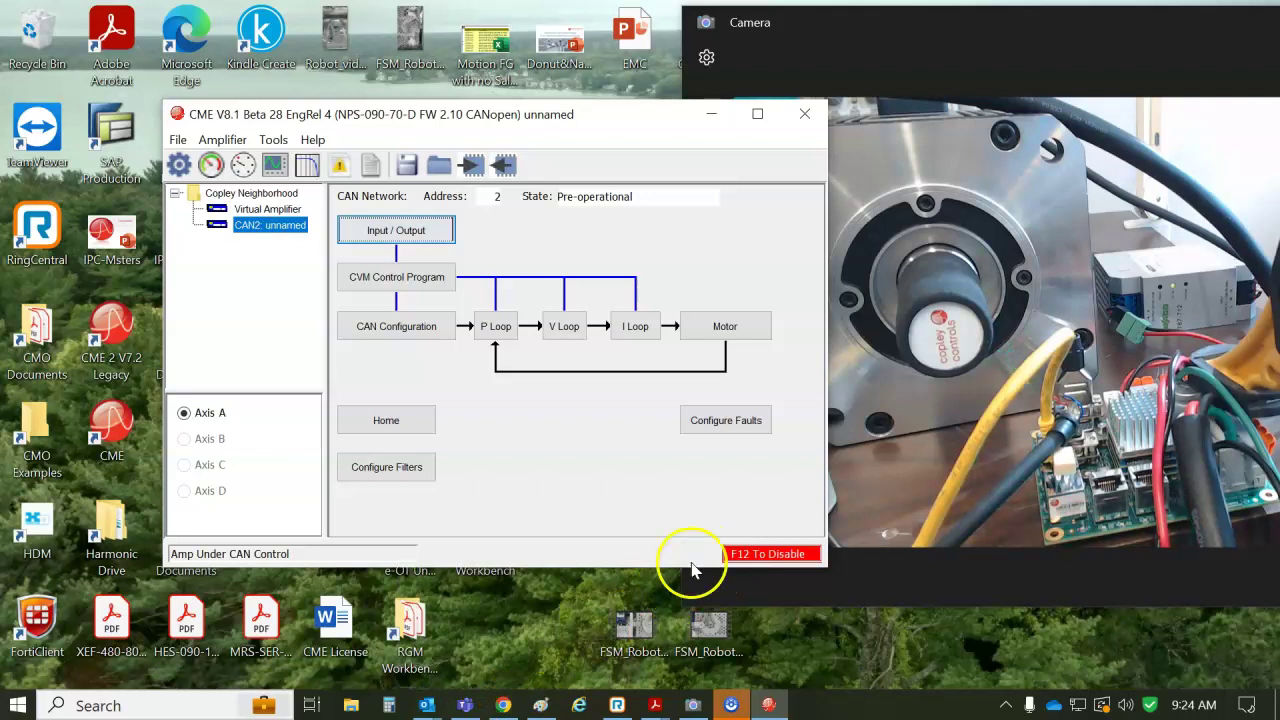
left_click_drag(568, 118, 556, 161)
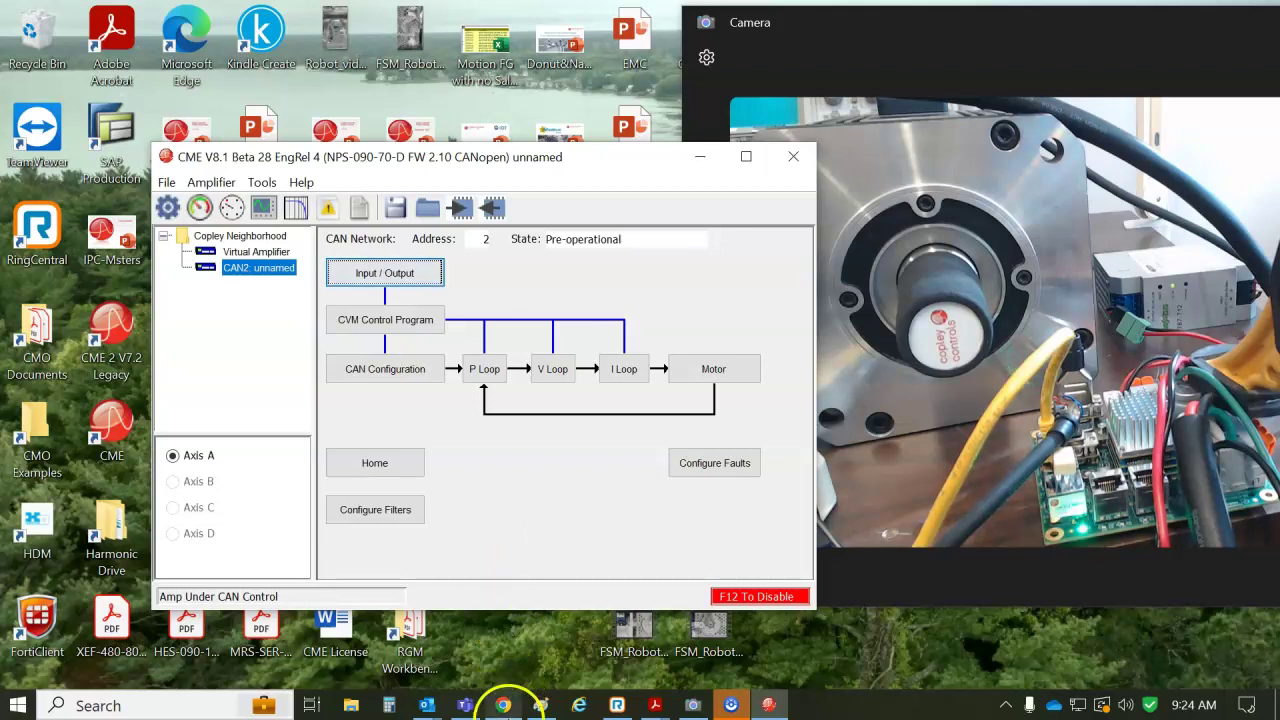
Switch to Chrome, expand Software under General Resources on the Copley support page, and highlight the CMO Ver 6 (6.0.2.0) entry.
left_click(504, 706)
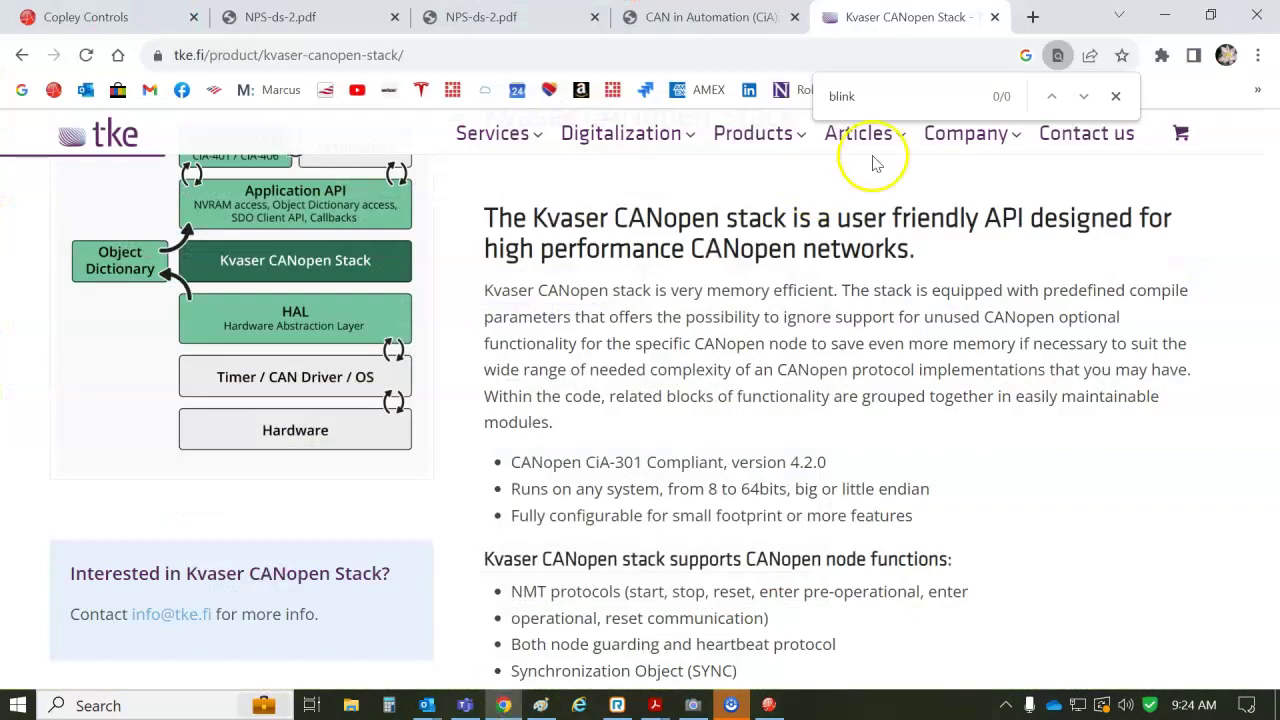
left_click(130, 18)
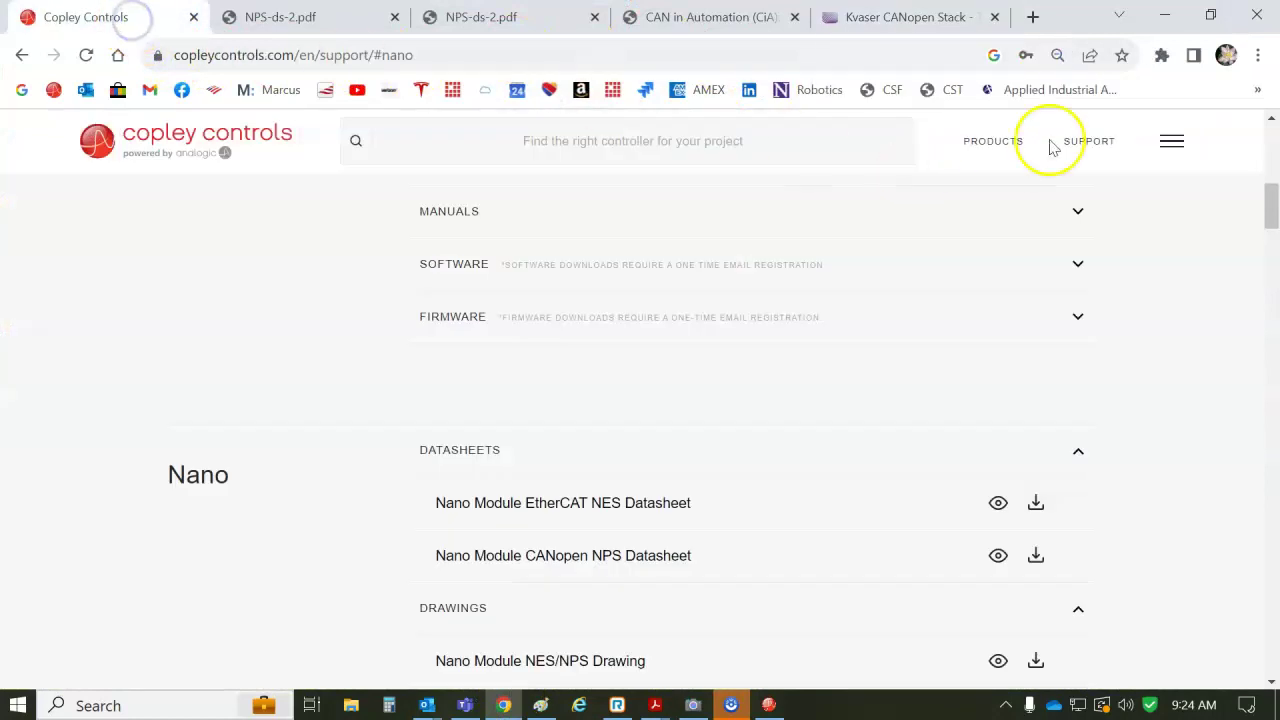
left_click(1098, 141)
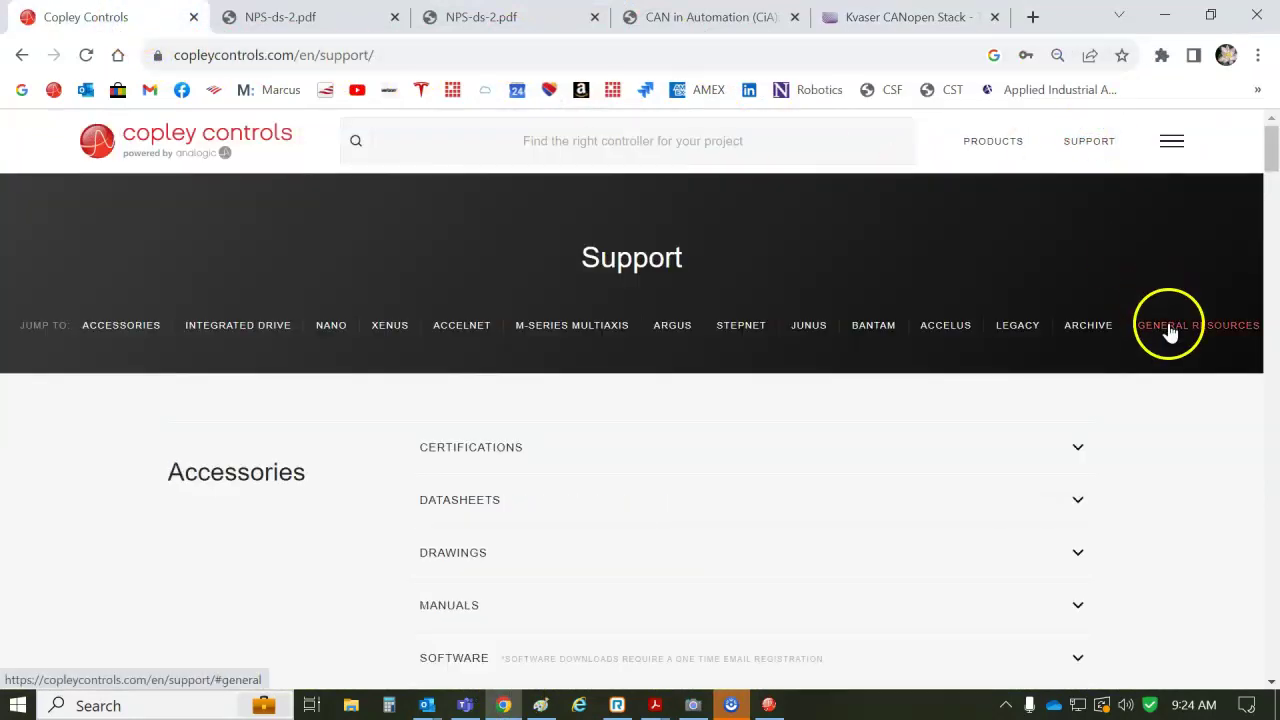
left_click(1166, 323)
left_click(452, 429)
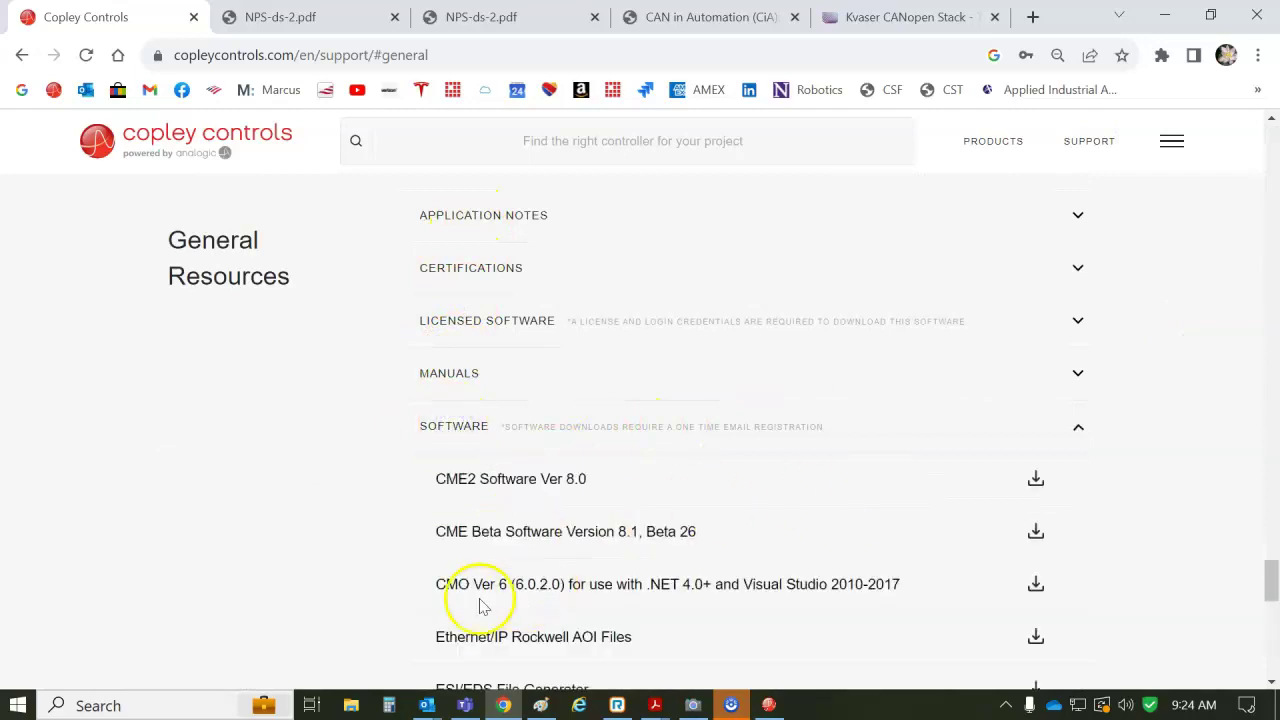
left_click_drag(432, 584, 912, 592)
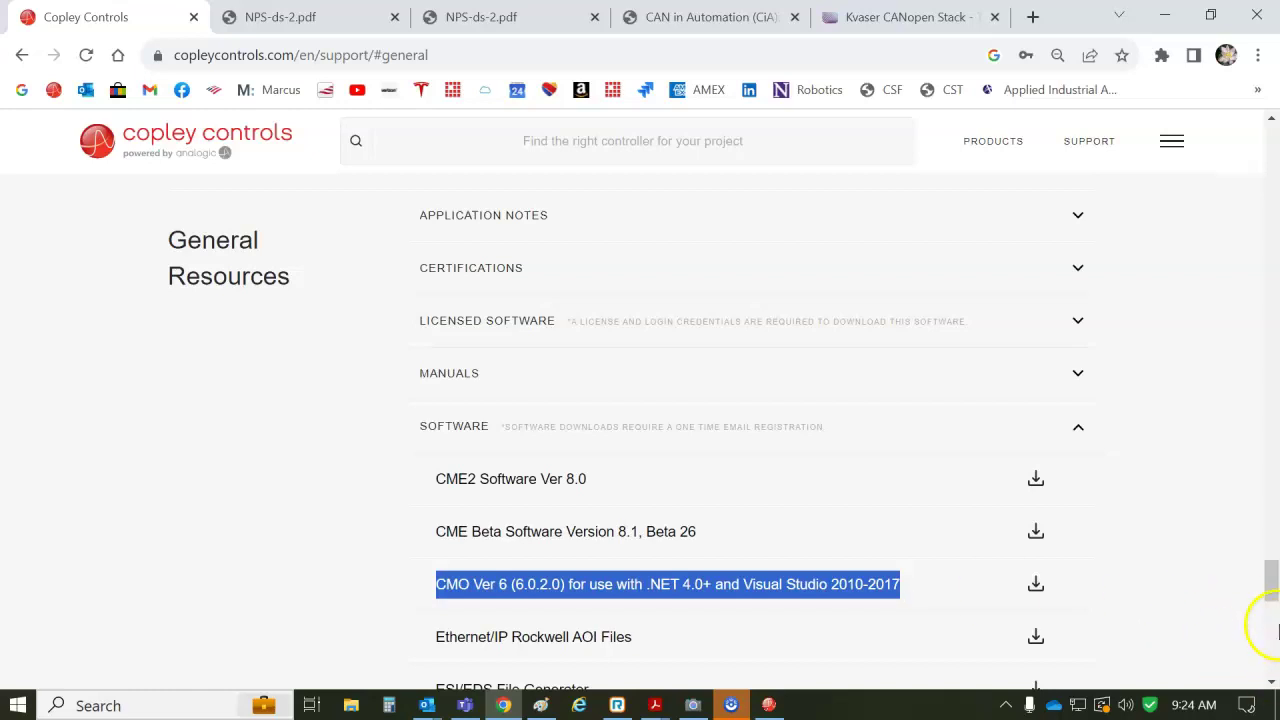
Expand Licensed Software under General Resources and highlight the Copley Motion Library Licensed Access Only entry.
mouse_move(1268, 591)
left_mouse_down()
mouse_move(1271, 625)
mouse_move(1272, 582)
left_mouse_up()
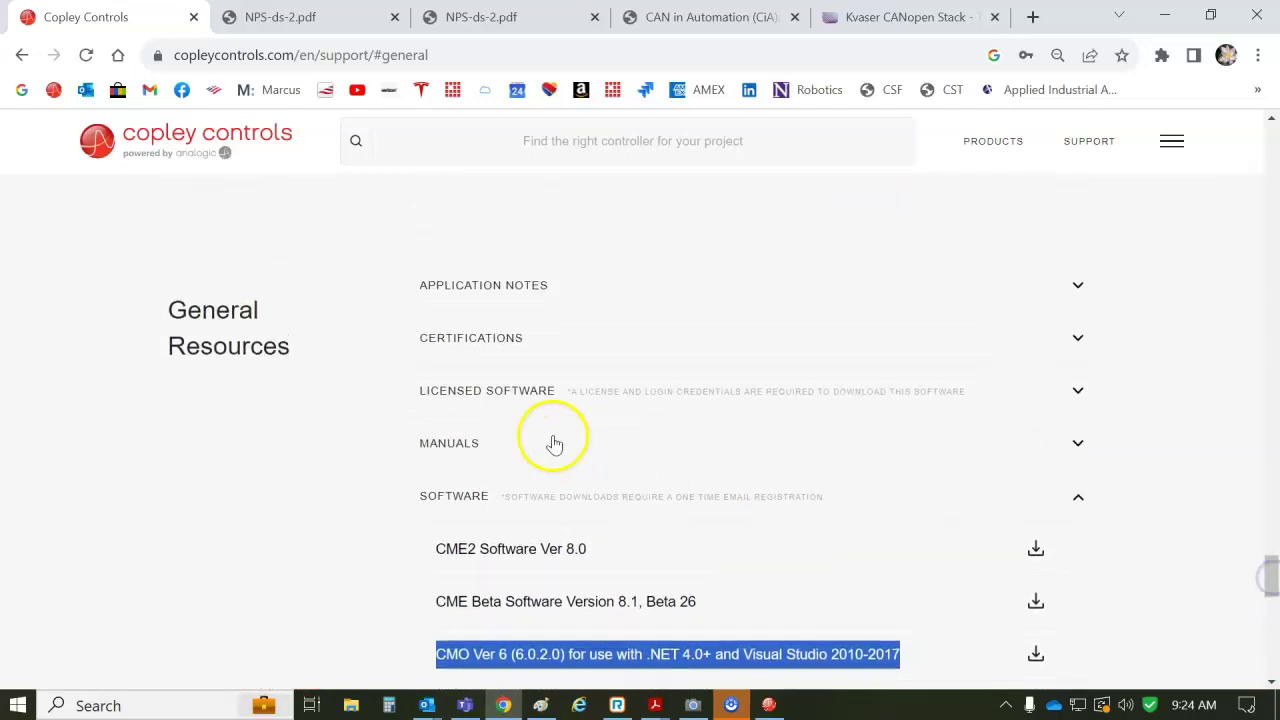
left_click(540, 392)
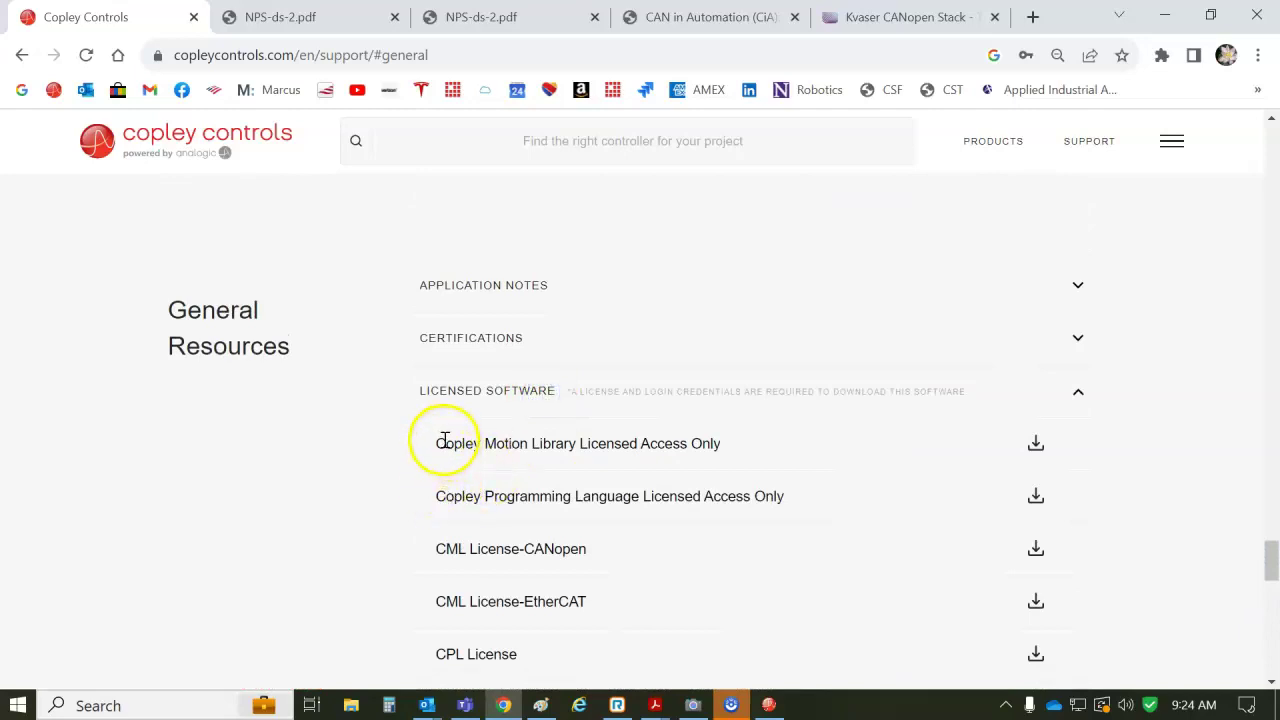
left_click_drag(437, 443, 738, 458)
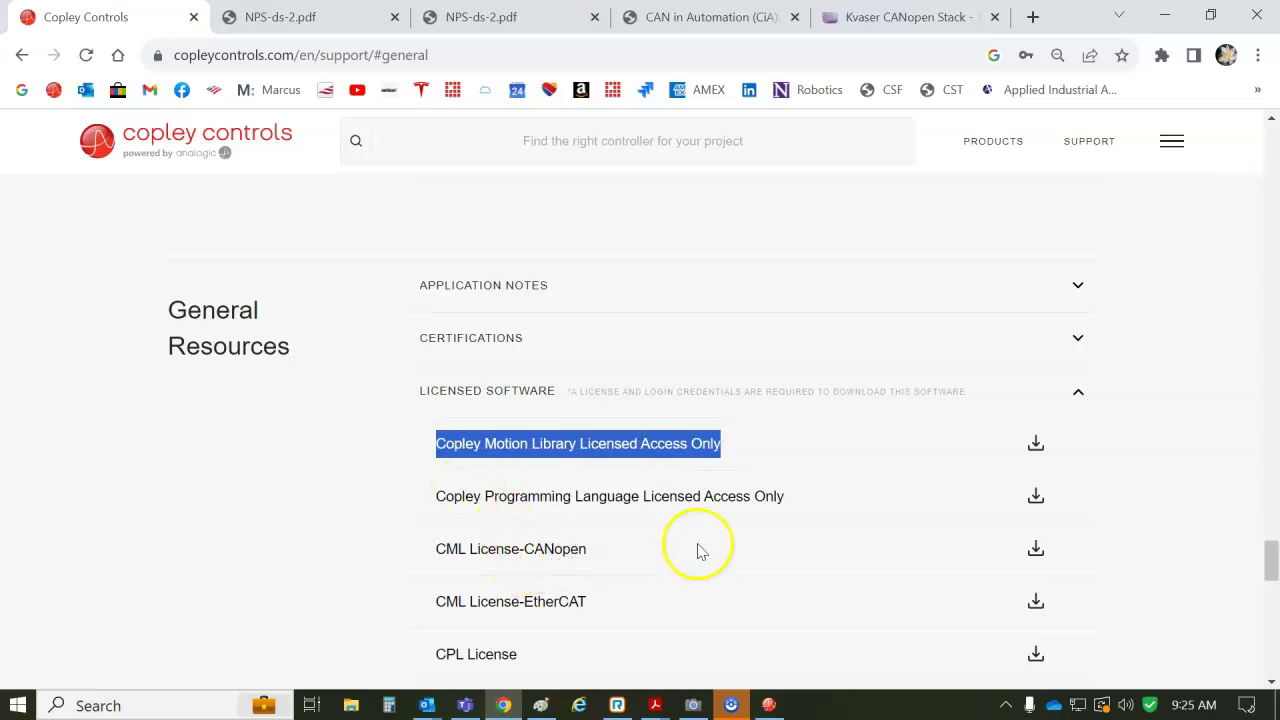
Expand Manuals under General Resources and open the CANopen Programmer's Manual for viewing.
left_click_drag(1272, 560, 1272, 584)
left_click(503, 340)
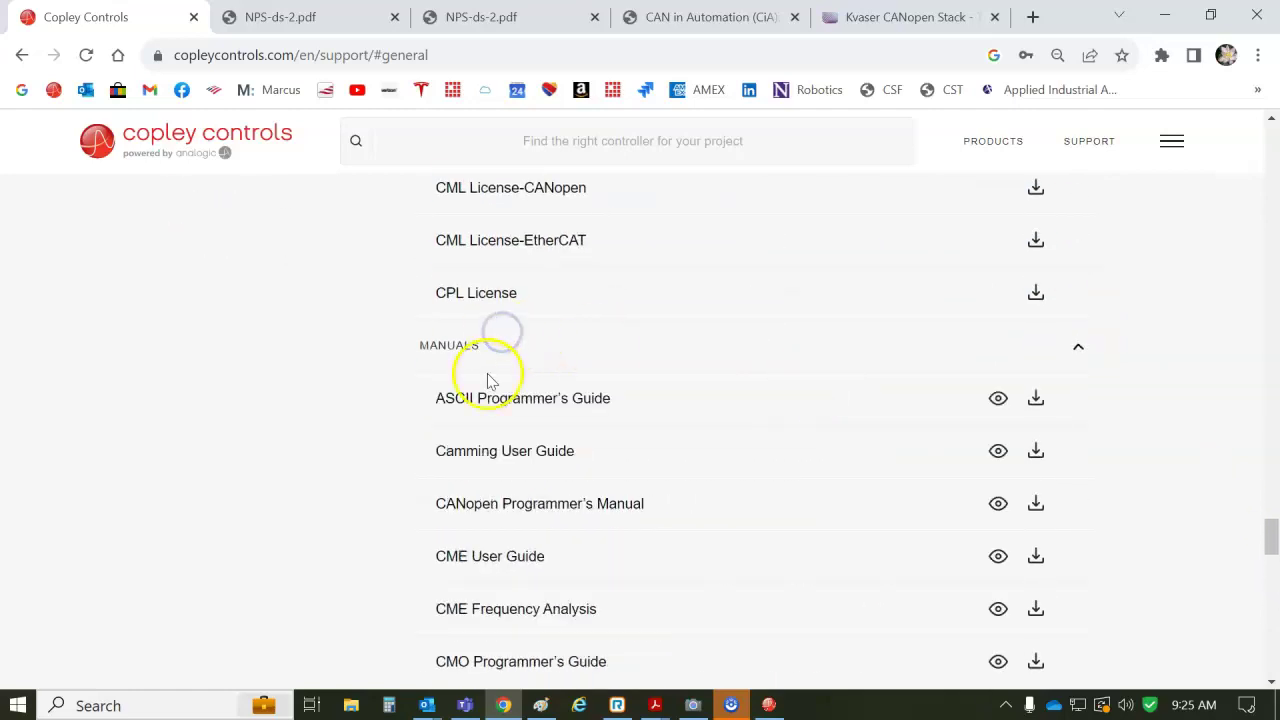
left_click(998, 504)
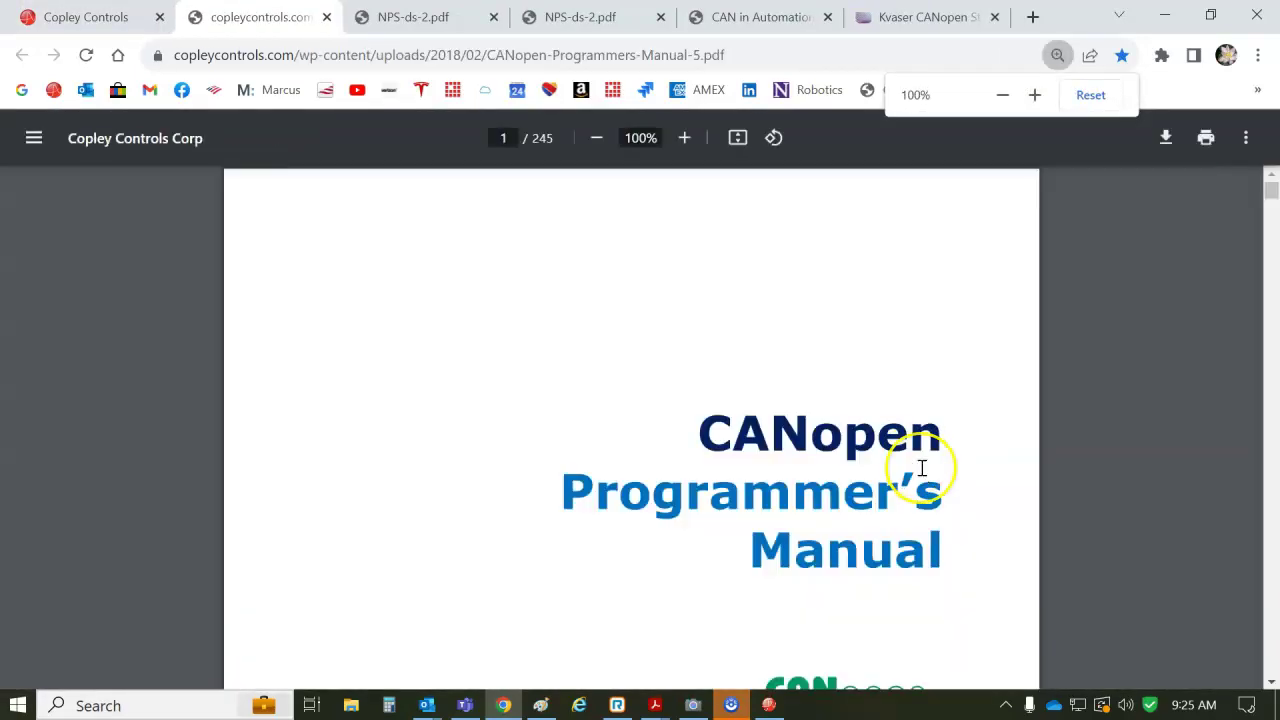
Search the CANopen Programmer's Manual for "default" and advance through the matches to the Copley SDOs and PDOs section.
key("ctrl+f")
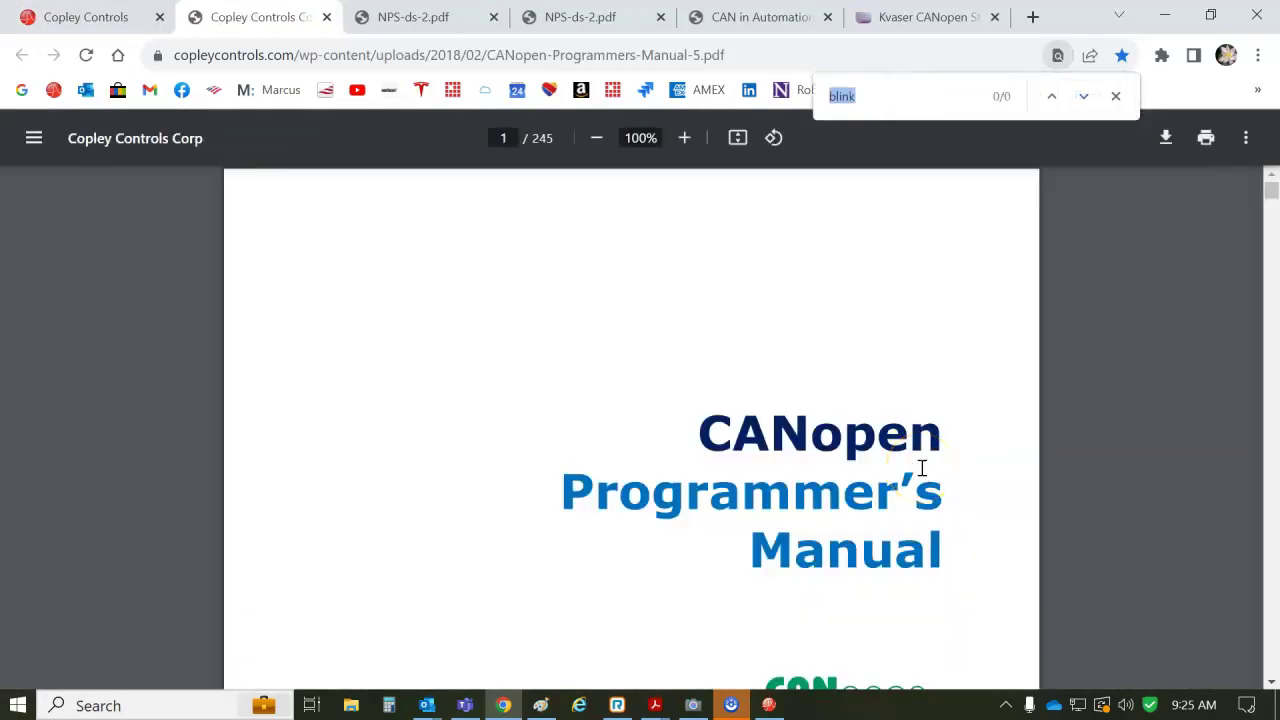
type("default")
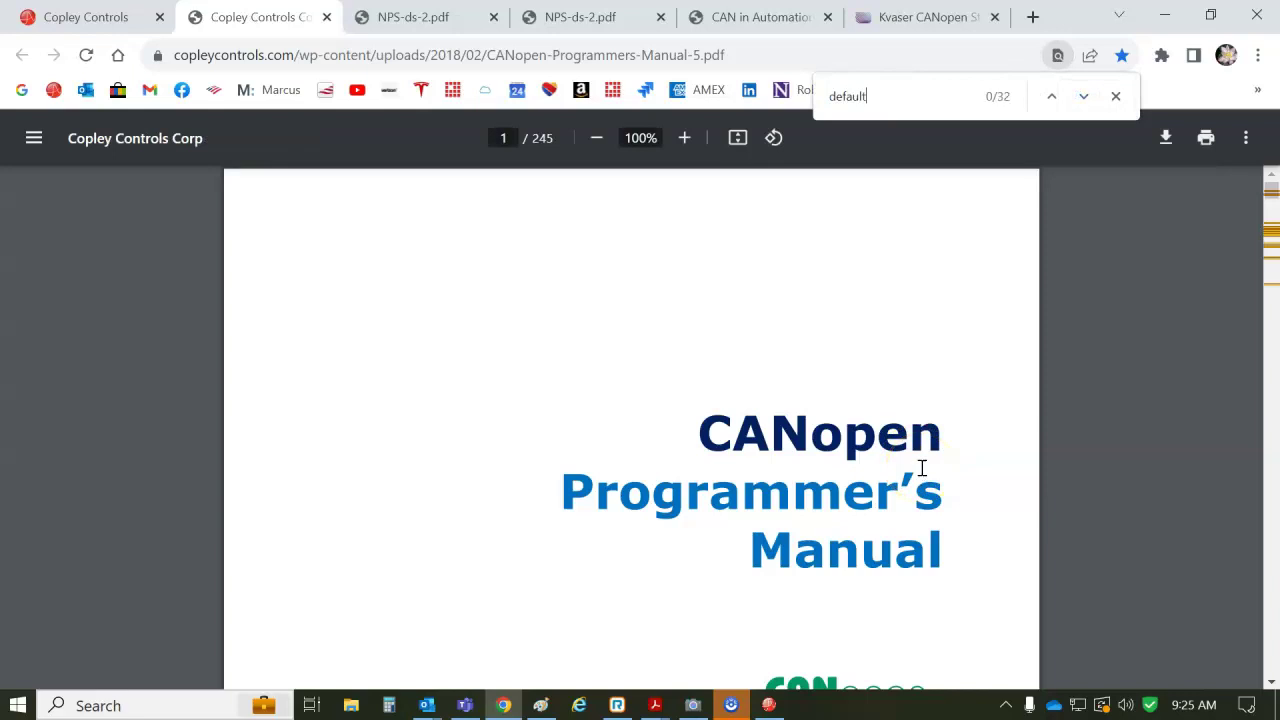
left_click(1083, 96)
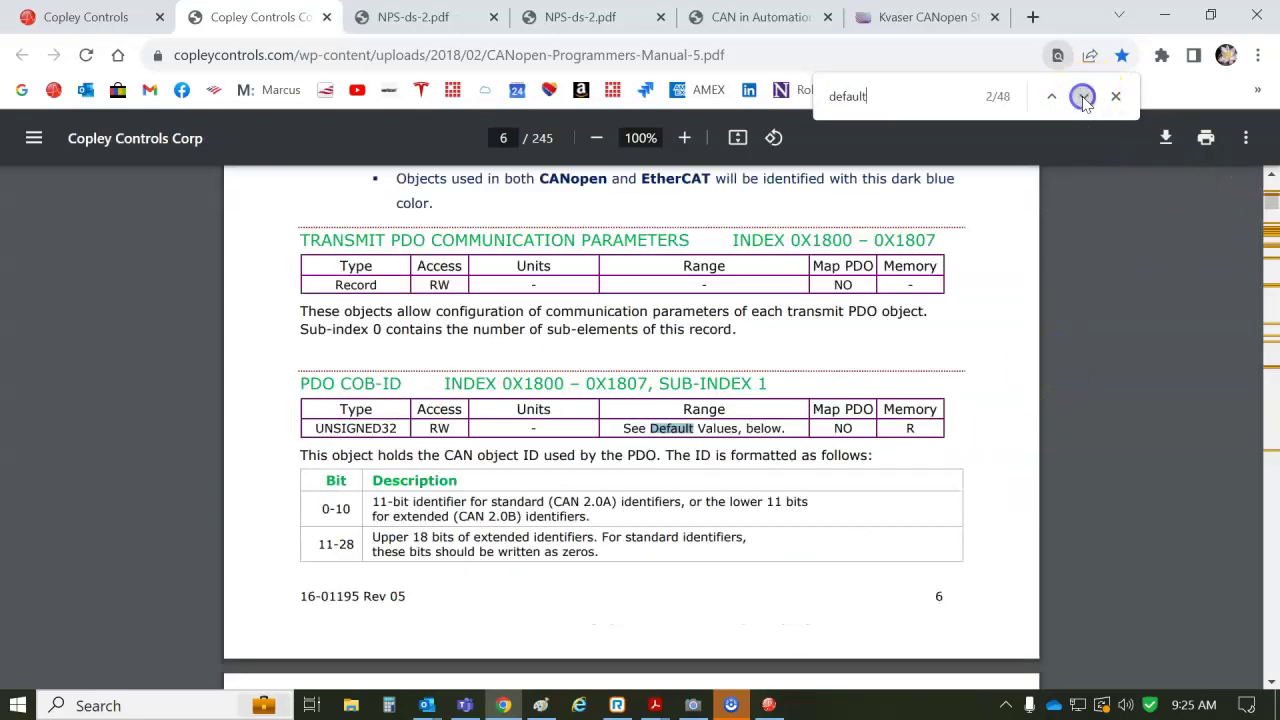
left_click(1084, 98)
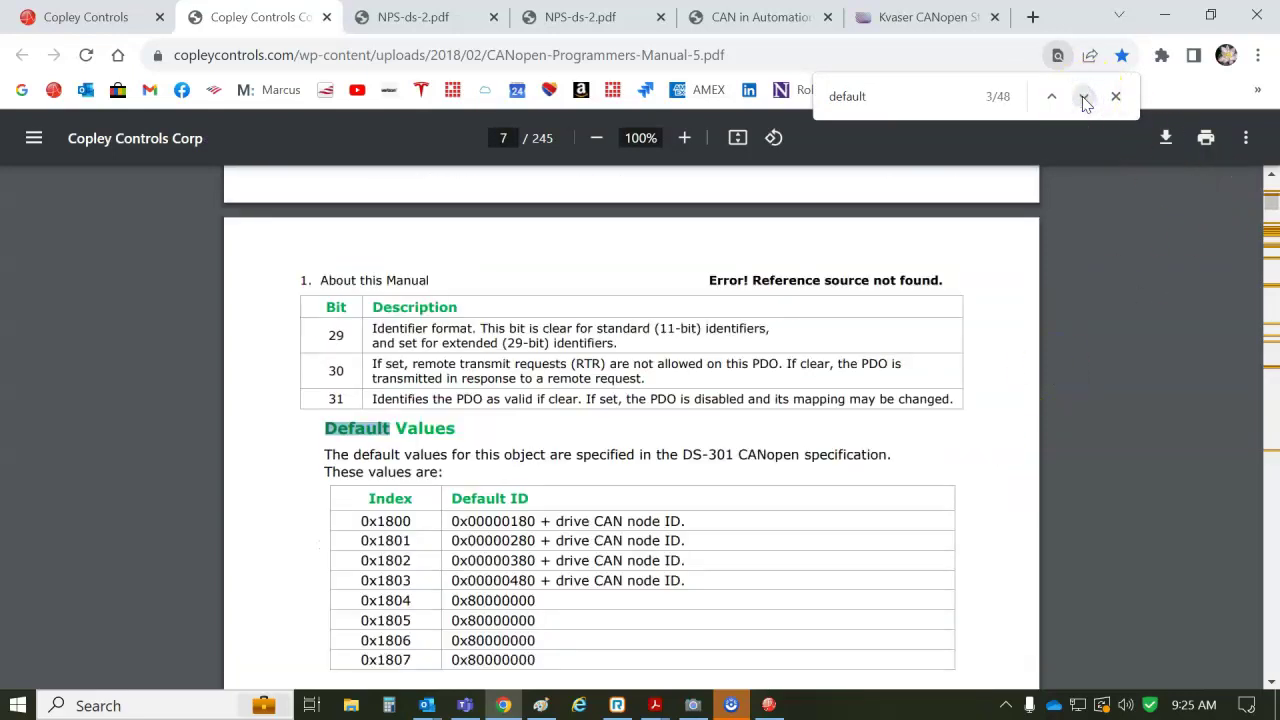
left_click(1082, 97)
left_click(1082, 97)
left_click(1082, 97)
left_click(1082, 97)
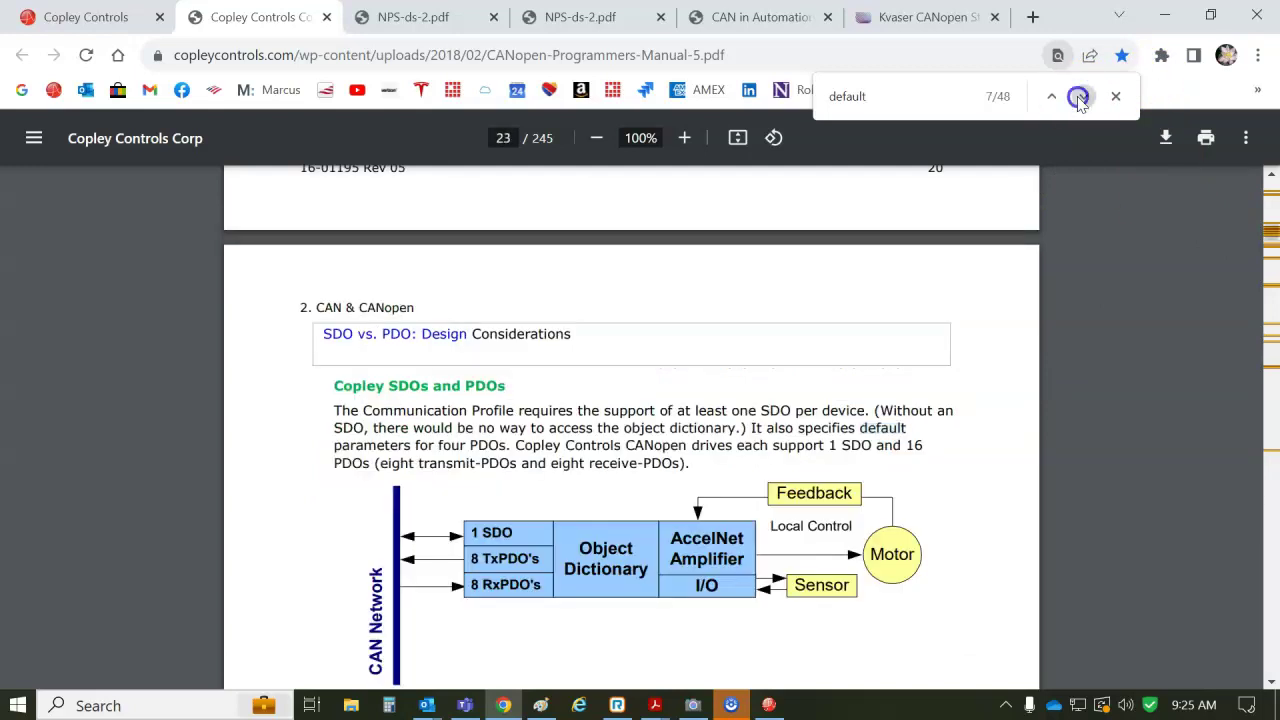
Find the Default PDO Mappings table and highlight the PDO 1 entries for receive 0x6040 (Control Word) and transmit 0x6041 (Status Word).
left_click(1272, 670)
left_click(1271, 668)
left_click(1271, 668)
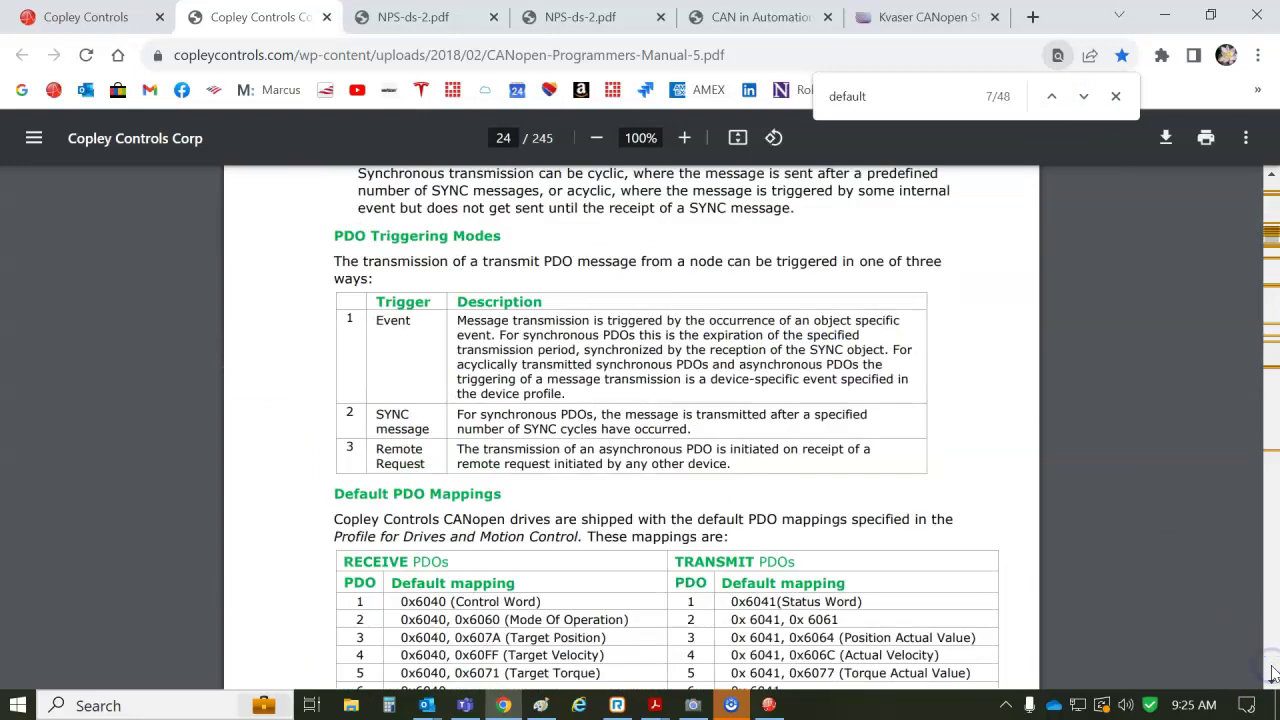
scroll(1272, 676, "down", 3)
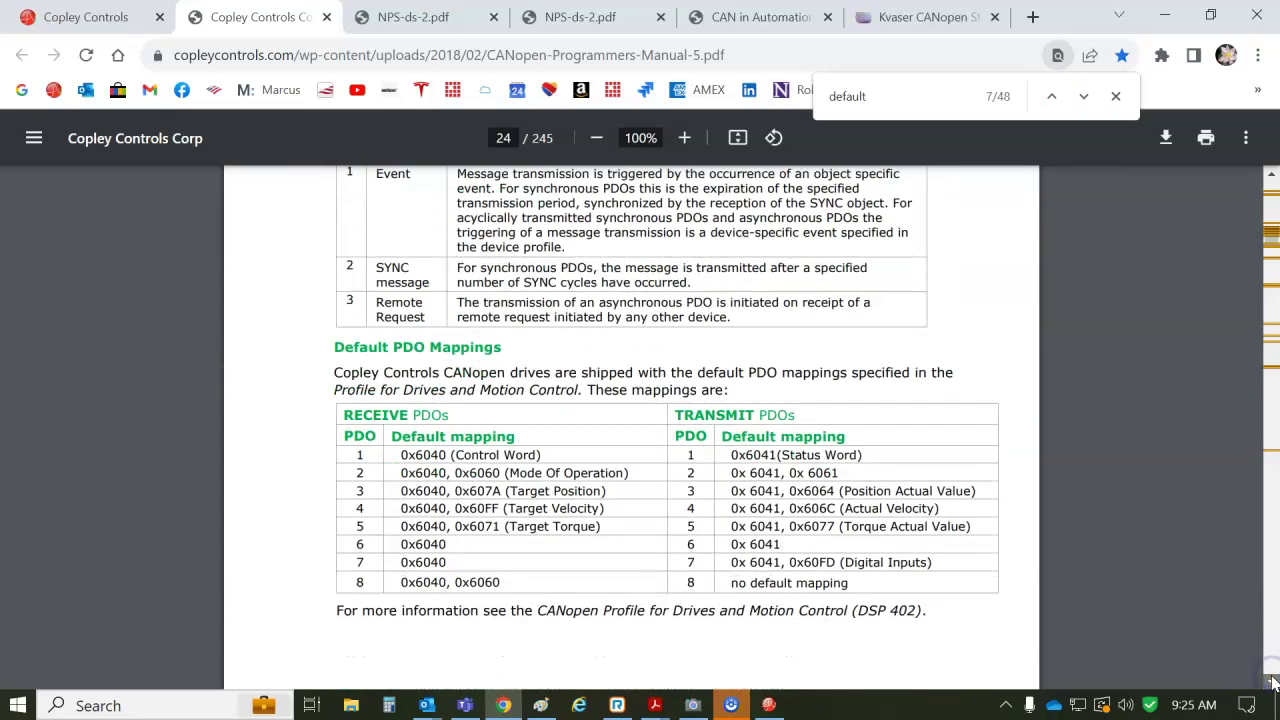
left_click_drag(401, 296, 551, 302)
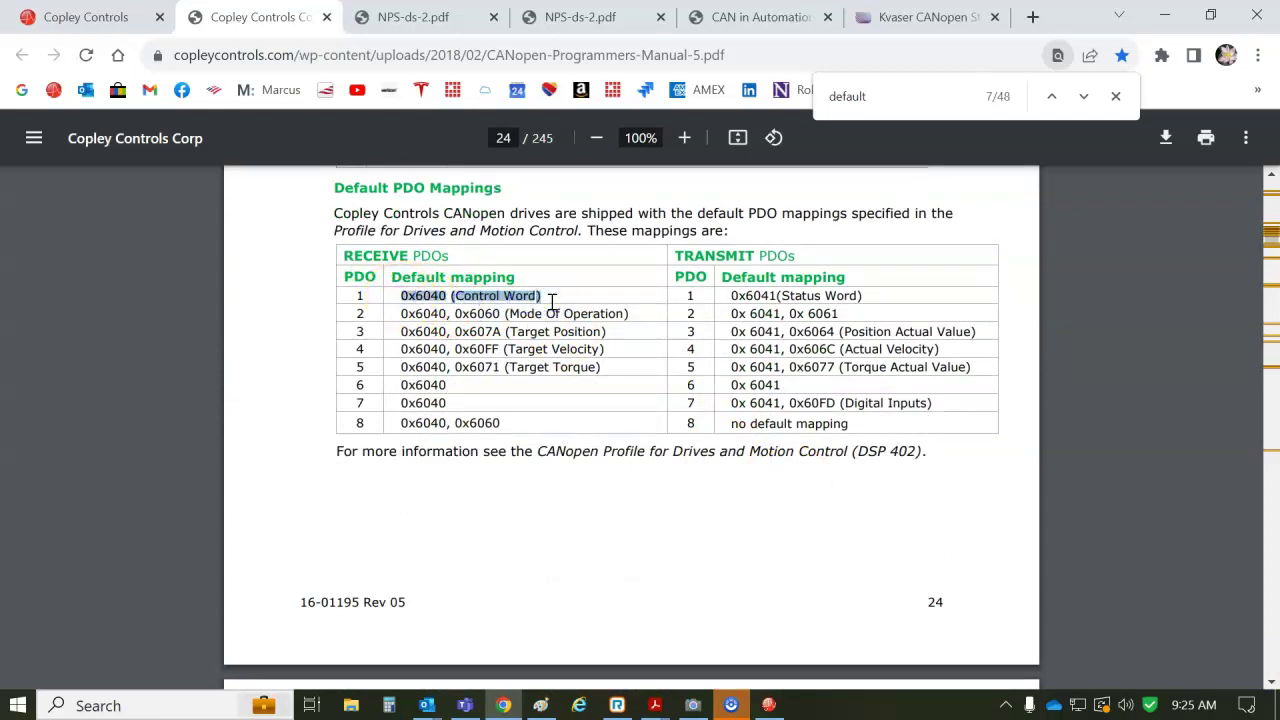
left_click_drag(731, 296, 848, 308)
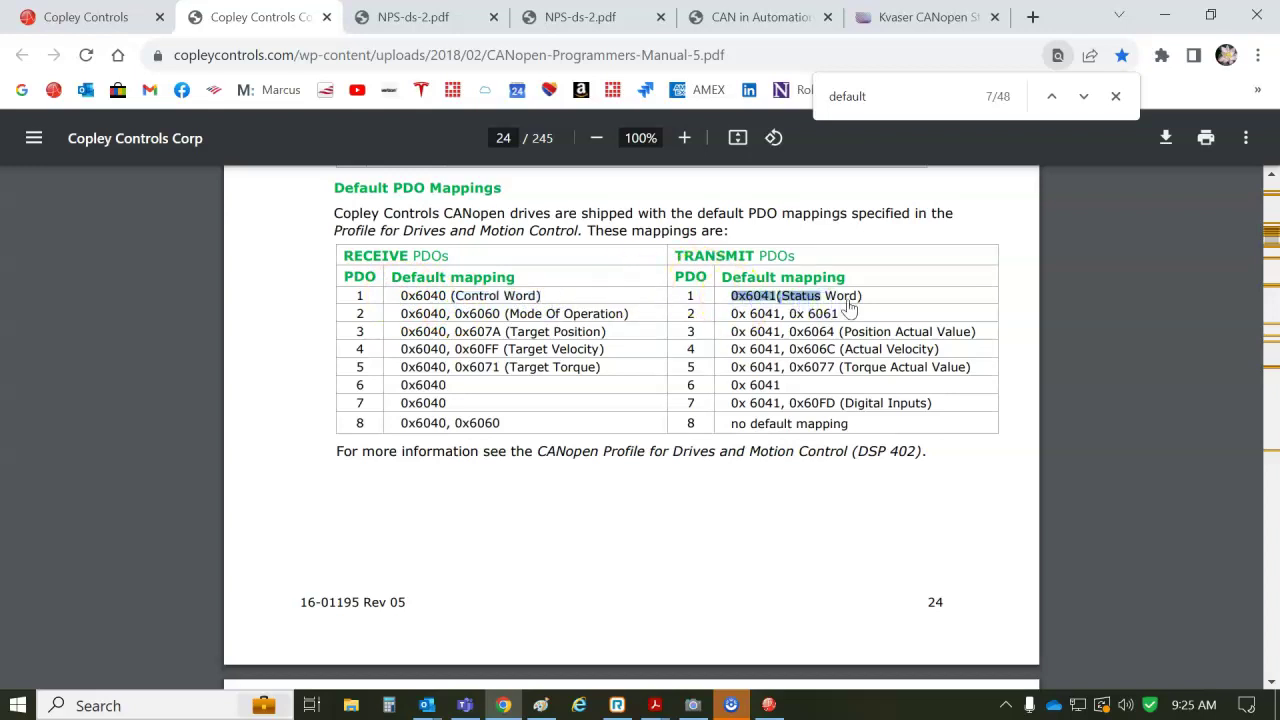